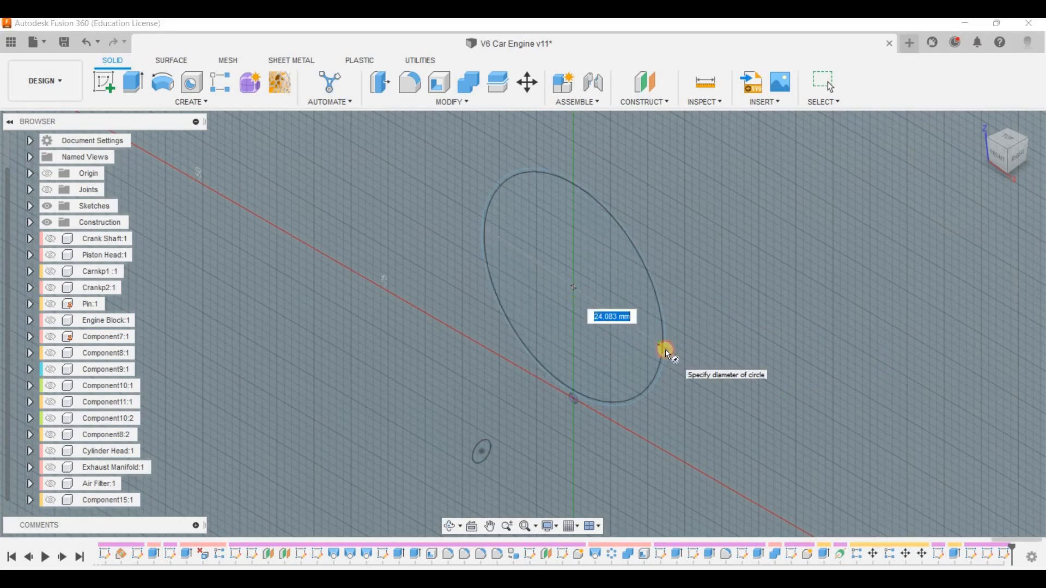
# Draw the coil's base circle with a diameter of 24.8 mm.
pyautogui.write('24')
pyautogui.press('Tab')
pyautogui.write('24')
pyautogui.write('4')
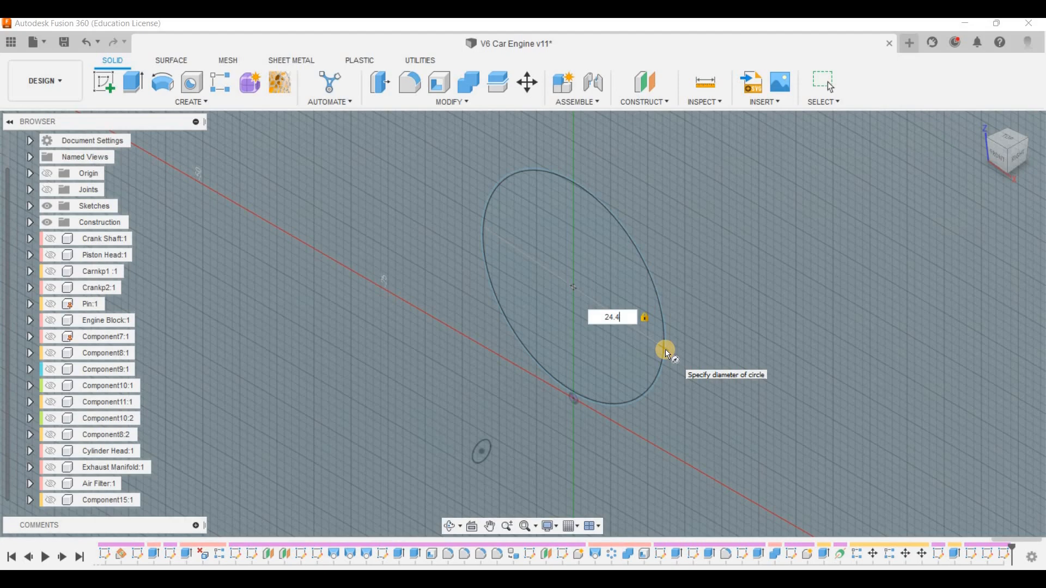
pyautogui.press('BackSpace')
pyautogui.write('8')
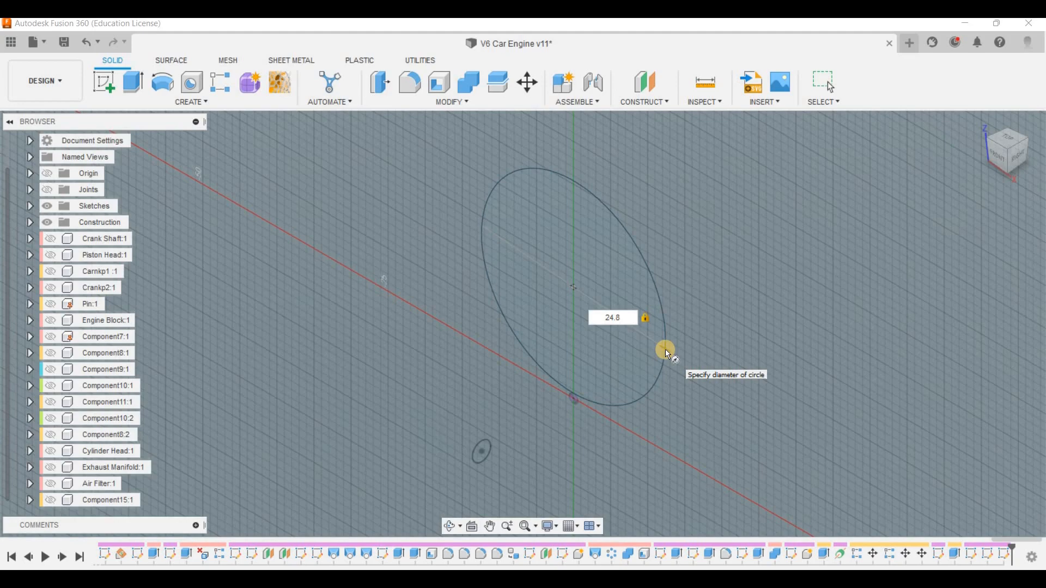
pyautogui.press('Return')
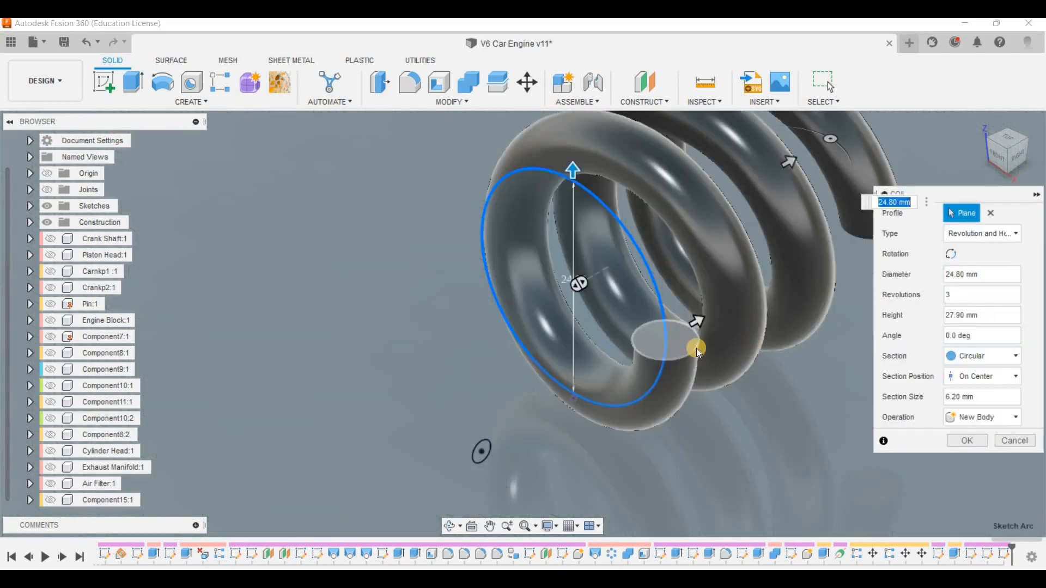
# Change the coil type to Height and Pitch and set its height to 30.30 mm.
pyautogui.scroll(-3, 352, 301)
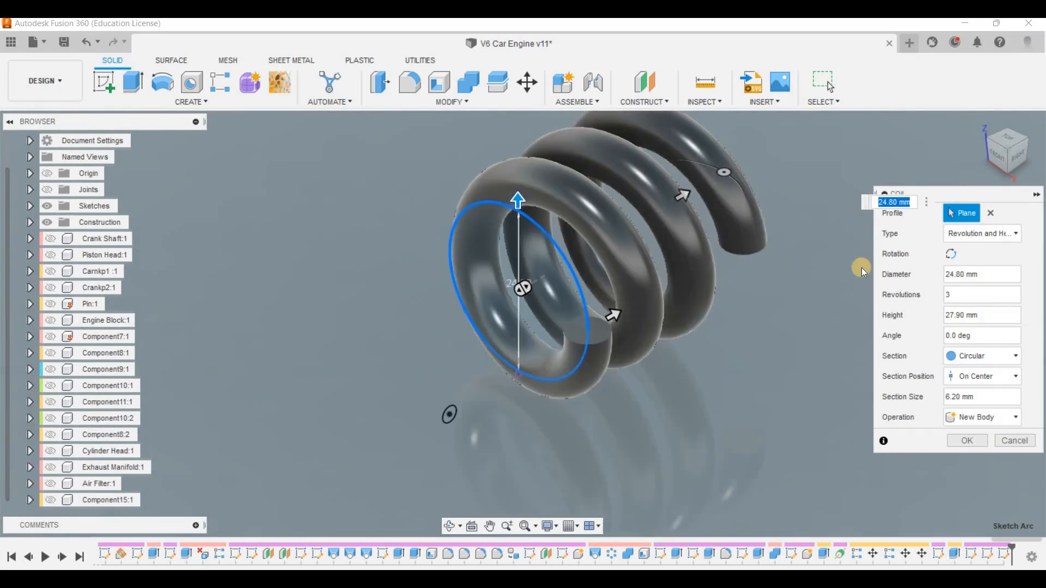
pyautogui.click(951, 274)
pyautogui.doubleClick(951, 273)
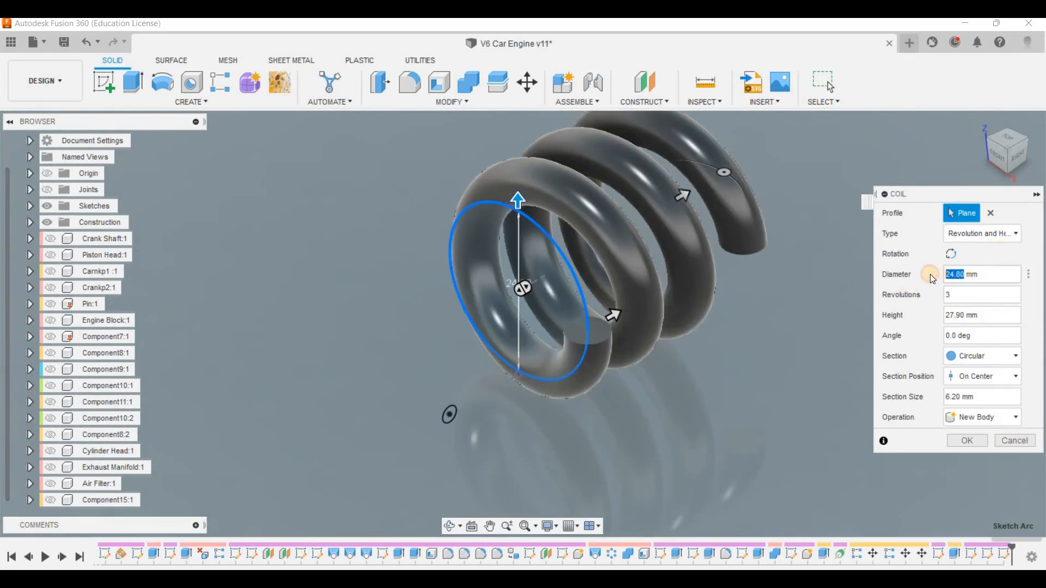
pyautogui.click(992, 281)
pyautogui.click(999, 227)
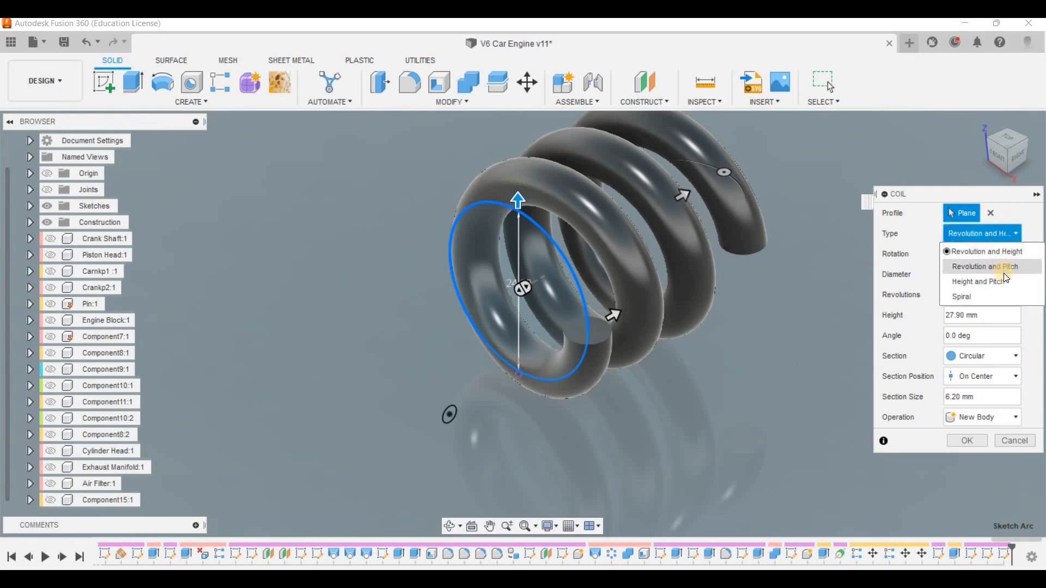
pyautogui.click(1003, 279)
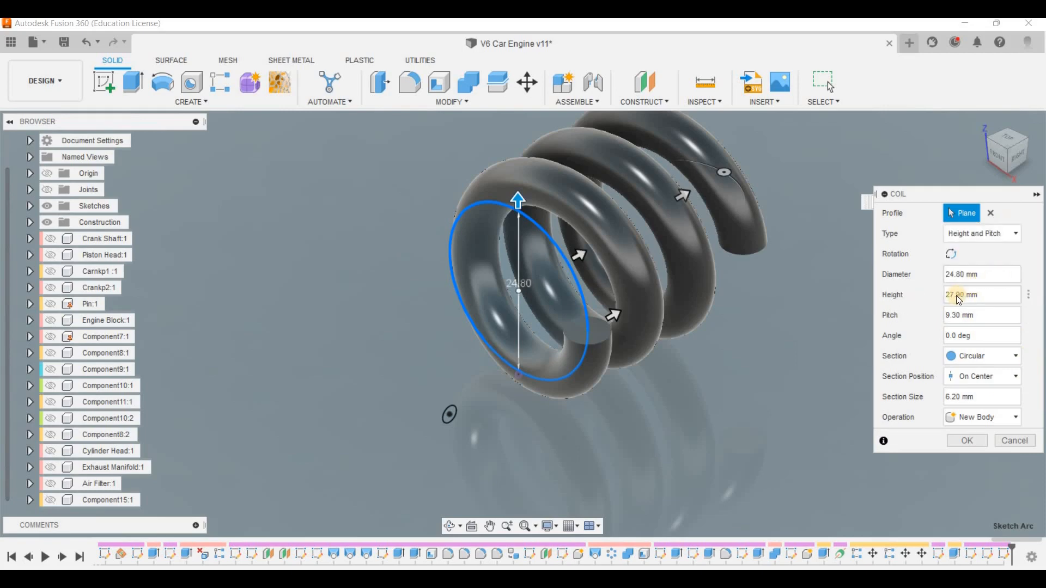
pyautogui.doubleClick(961, 292)
pyautogui.write('30.')
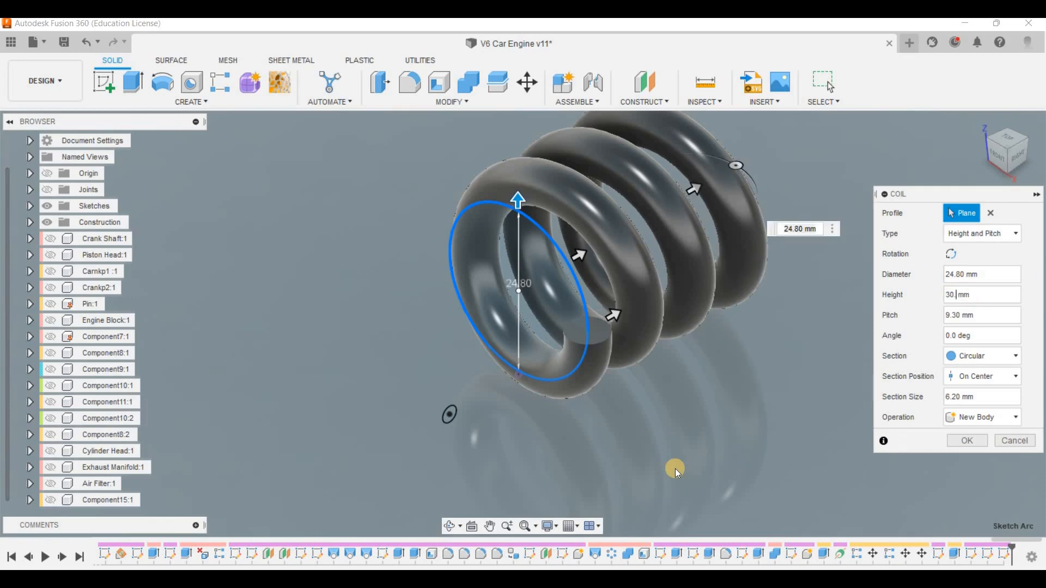
pyautogui.write('30')
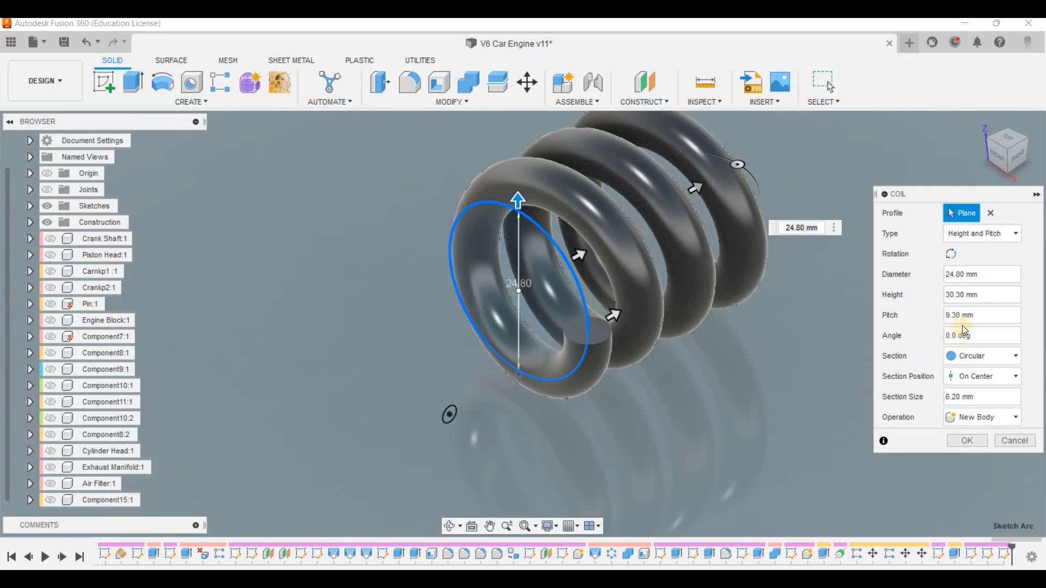
# Set the coil's pitch to 5.08 mm and its section size to 2.45 mm.
pyautogui.moveTo(963, 315); pyautogui.dragTo(925, 319)
pyautogui.write('5.0')
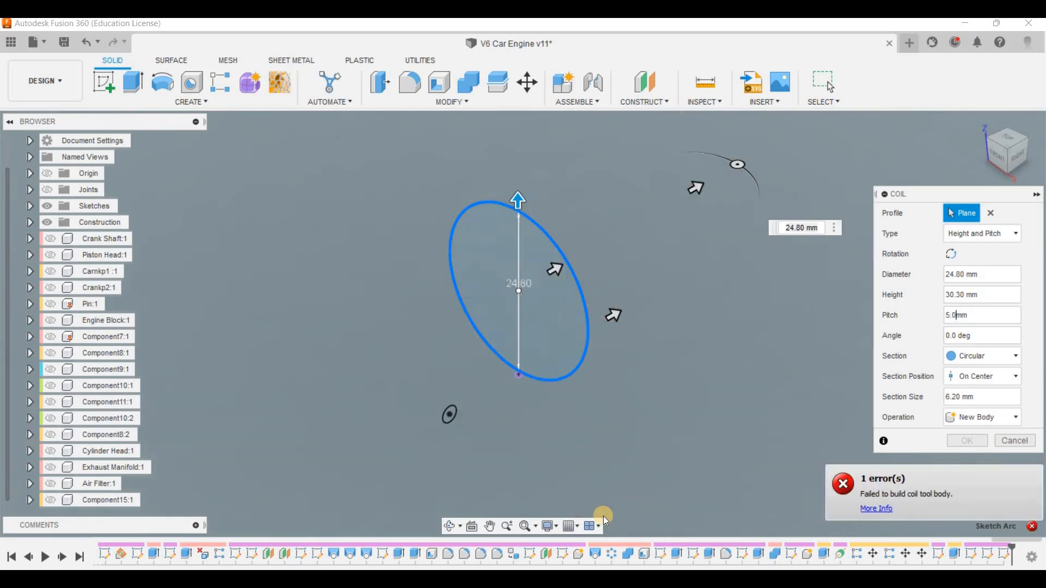
pyautogui.write('8')
pyautogui.doubleClick(961, 396)
pyautogui.write('2')
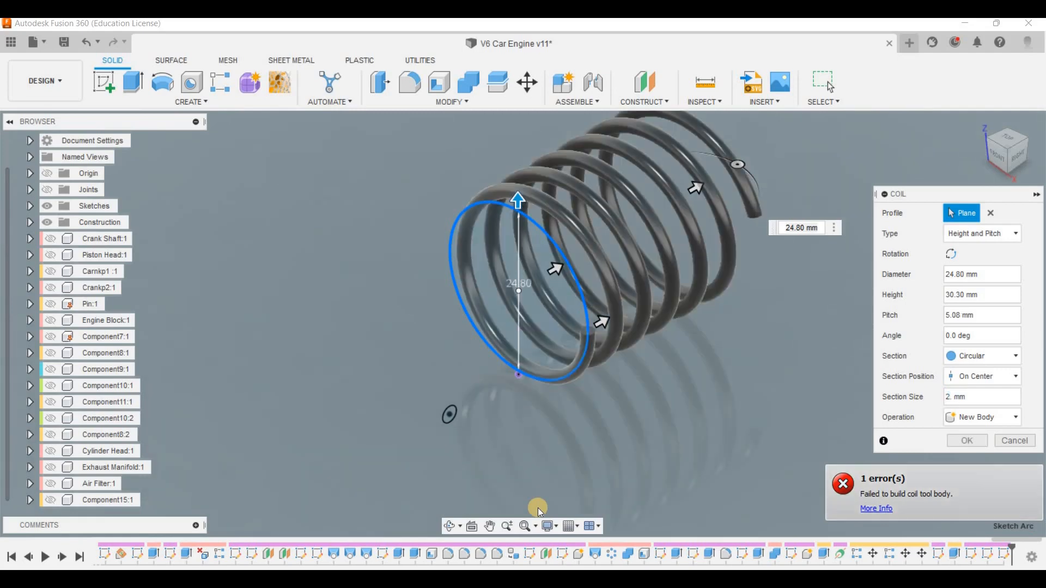
pyautogui.write('.')
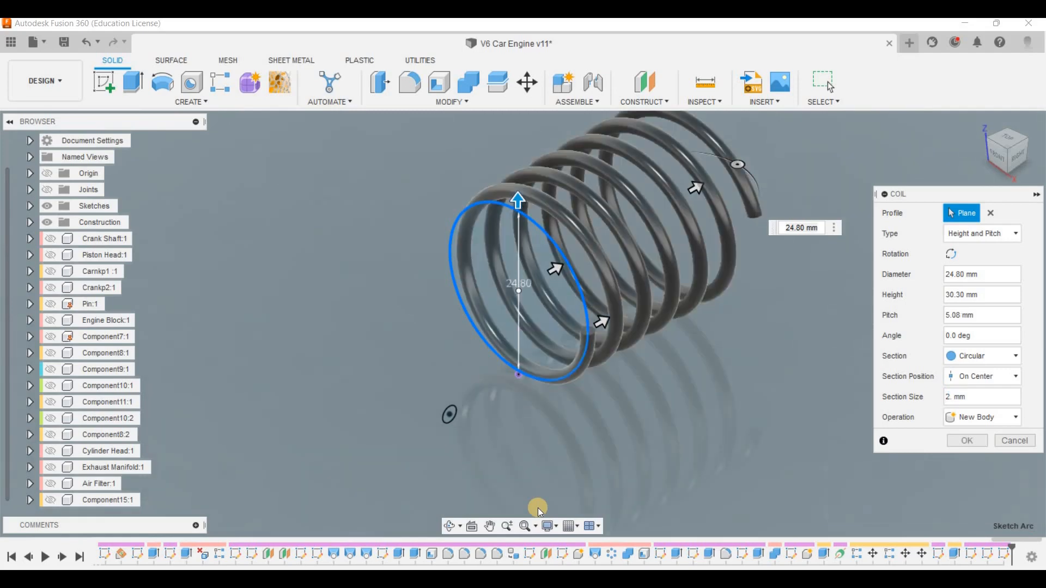
pyautogui.write('45')
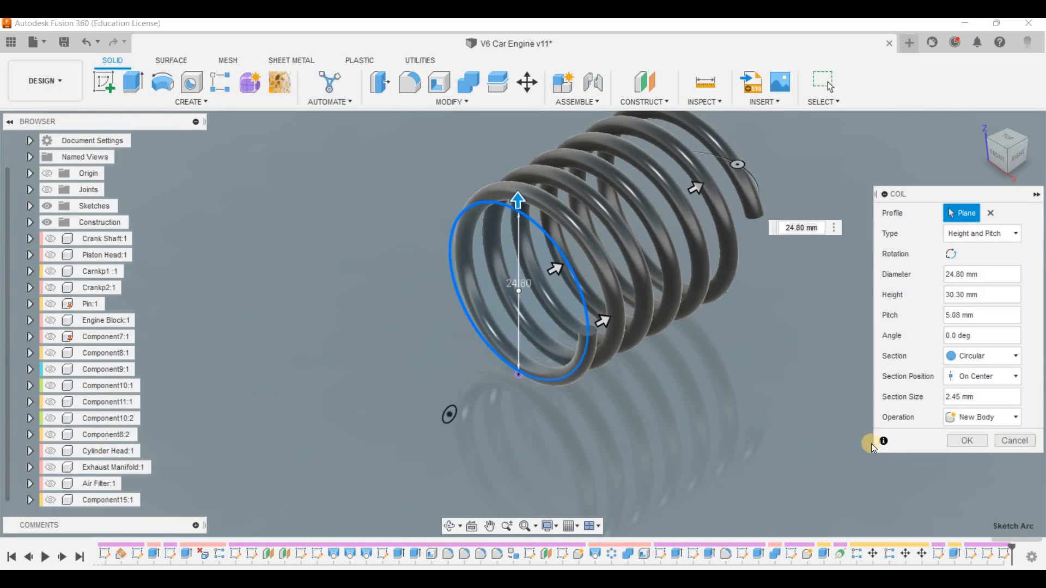
# Set the coil's operation to New Component and create the coil.
pyautogui.click(973, 419)
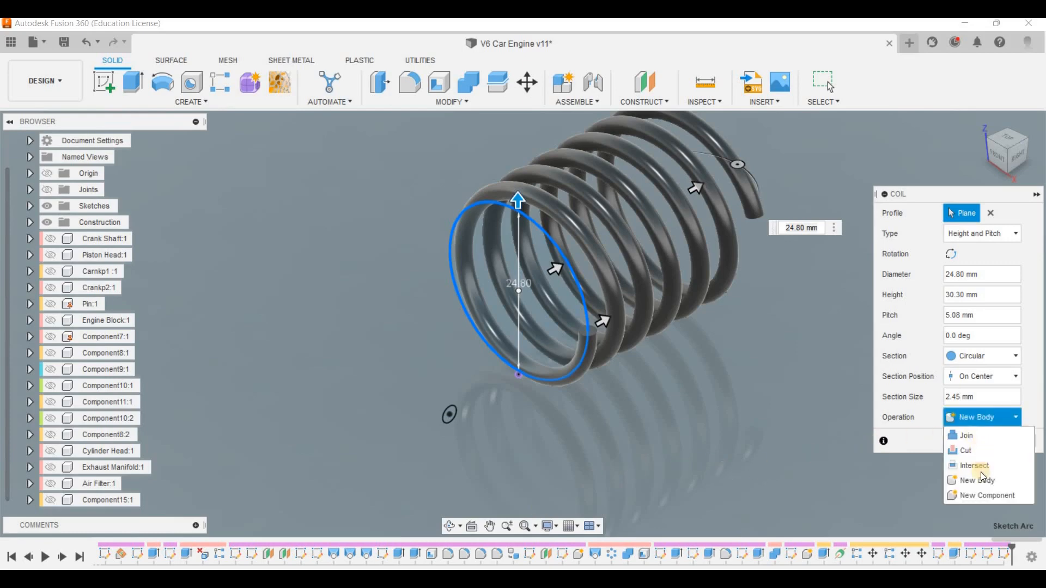
pyautogui.click(980, 490)
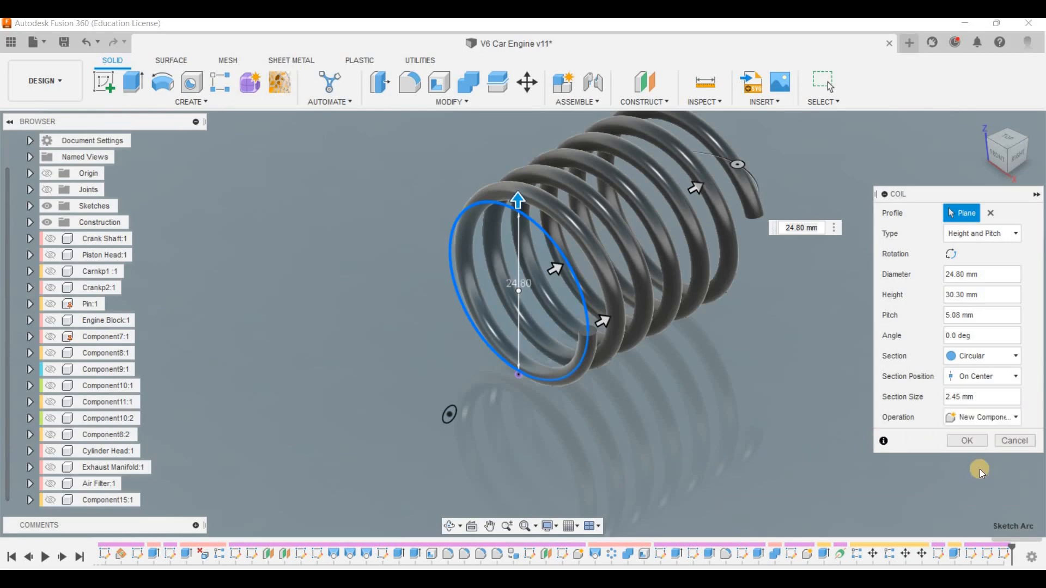
pyautogui.click(967, 440)
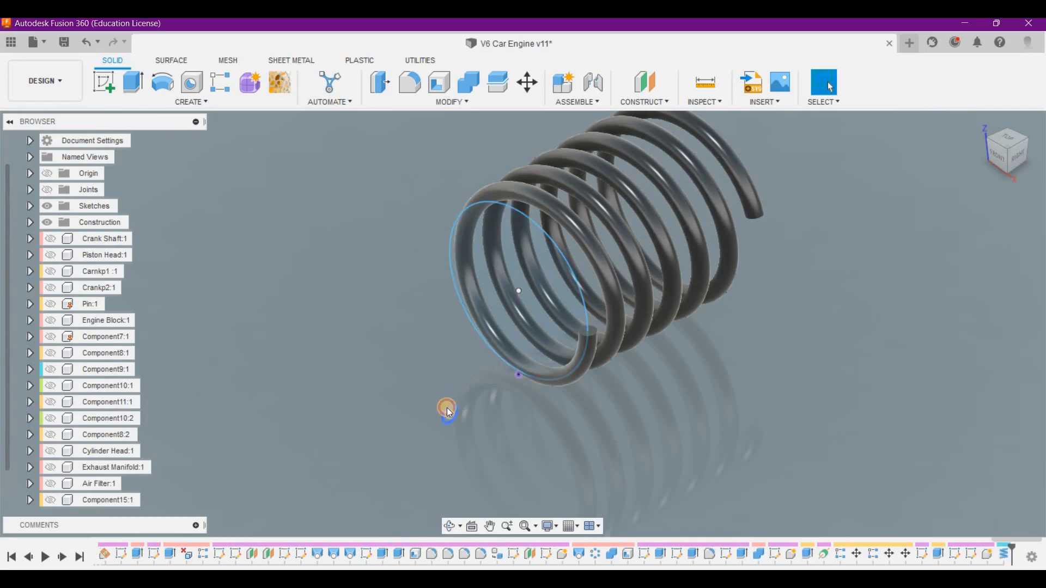
# Delete the sketch of the small circle beside the coil and the sketch of the large circle at the coil's start.
pyautogui.click(447, 408)
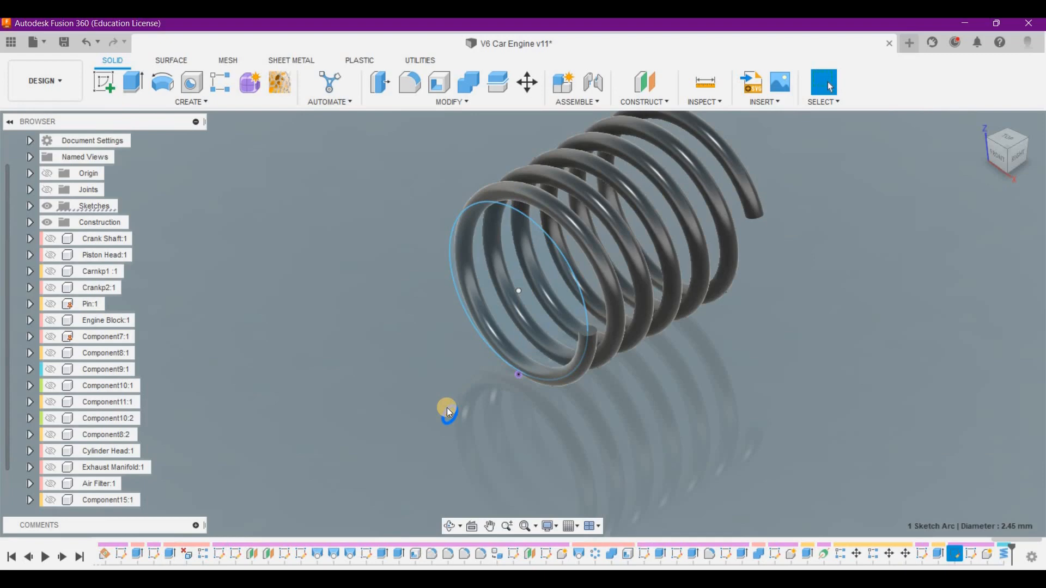
pyautogui.click(448, 408)
pyautogui.click(446, 407)
pyautogui.doubleClick(957, 556)
pyautogui.click(957, 555)
pyautogui.press('Delete')
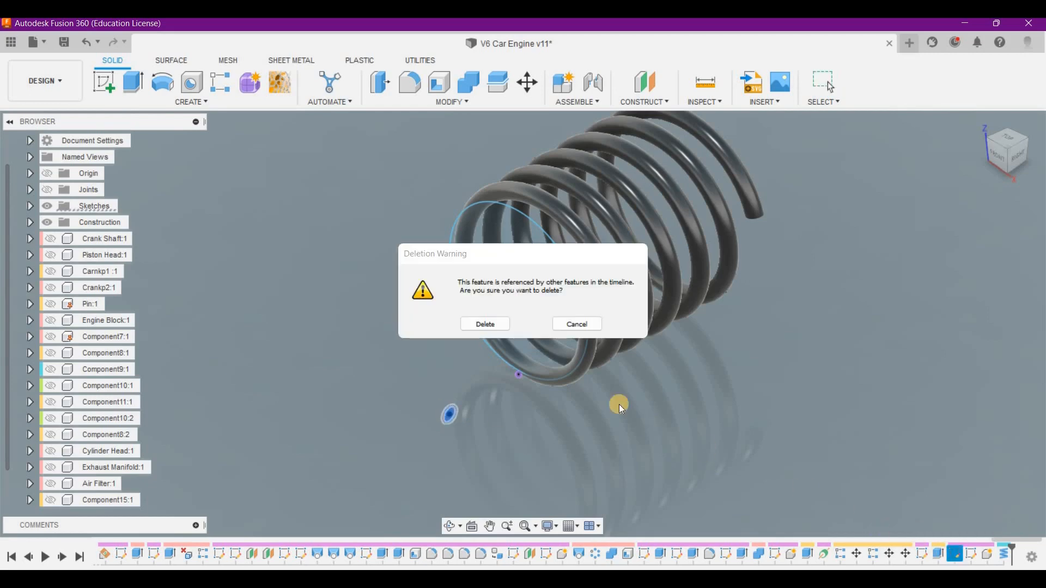
pyautogui.click(484, 324)
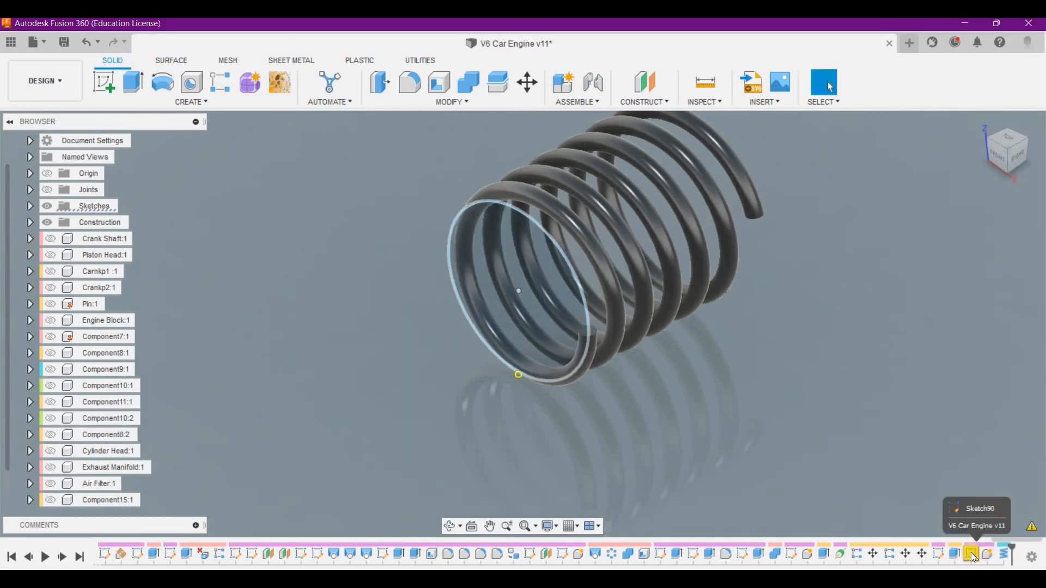
pyautogui.press('Delete')
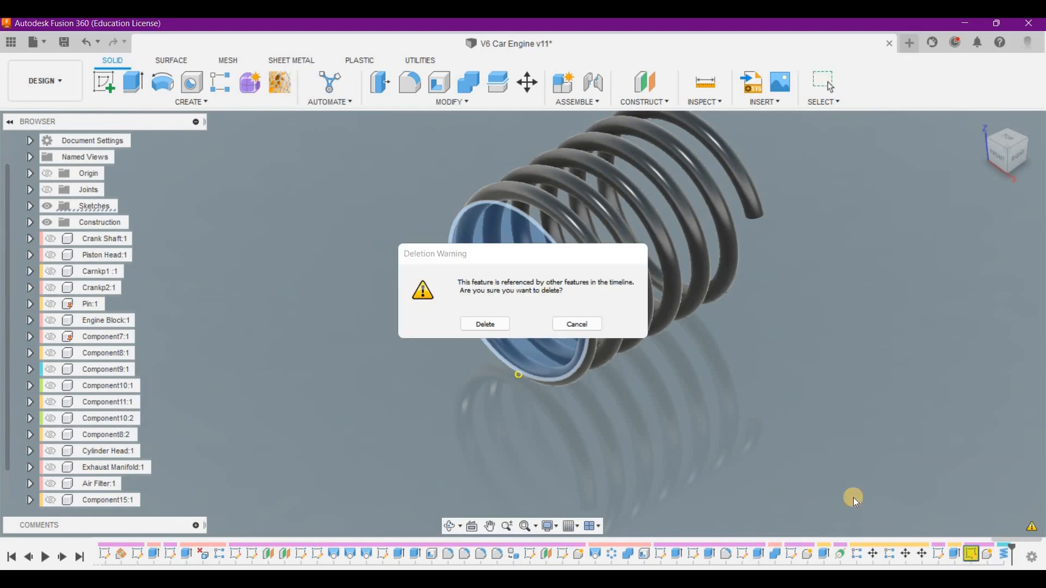
pyautogui.click(485, 323)
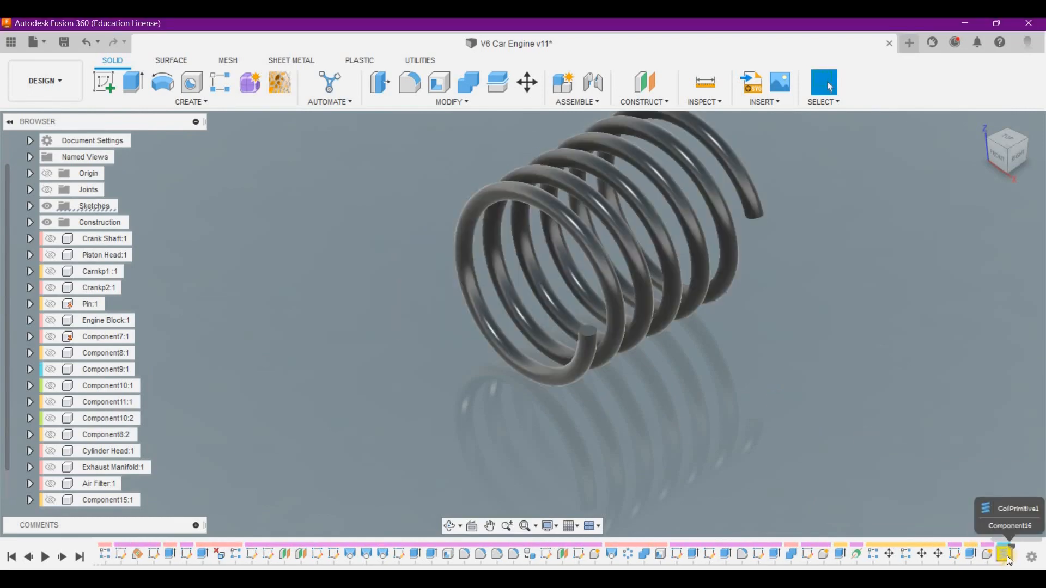
# Sketch a point at the centre of the circular end face at the coil's far end and finish the sketch.
pyautogui.keyDown('shift'); pyautogui.moveTo(620, 208); pyautogui.dragTo(683, 315, button='middle'); pyautogui.keyUp('shift')
pyautogui.scroll(4, 689, 314)
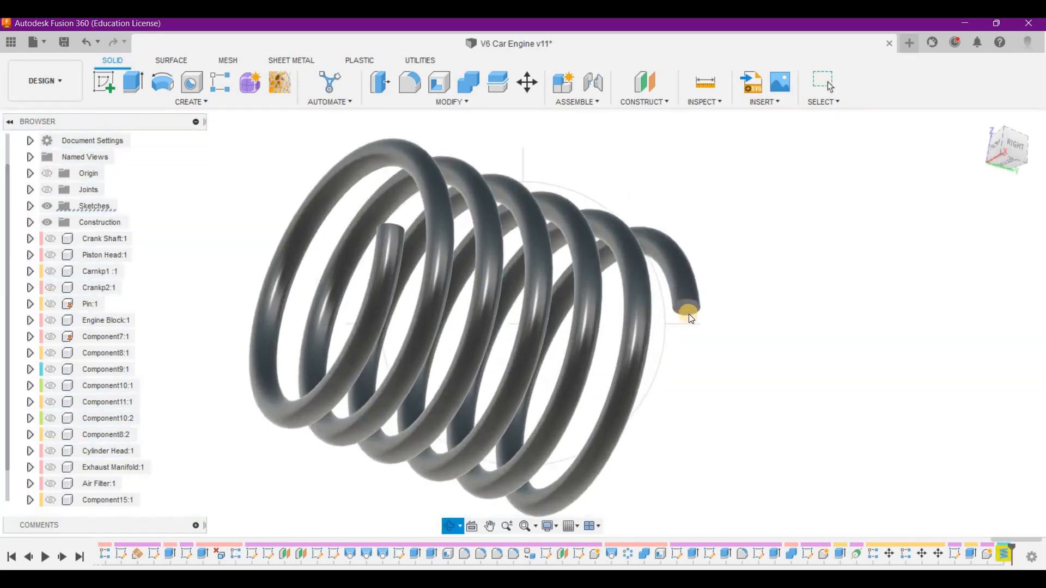
pyautogui.press('Escape')
pyautogui.click(689, 306)
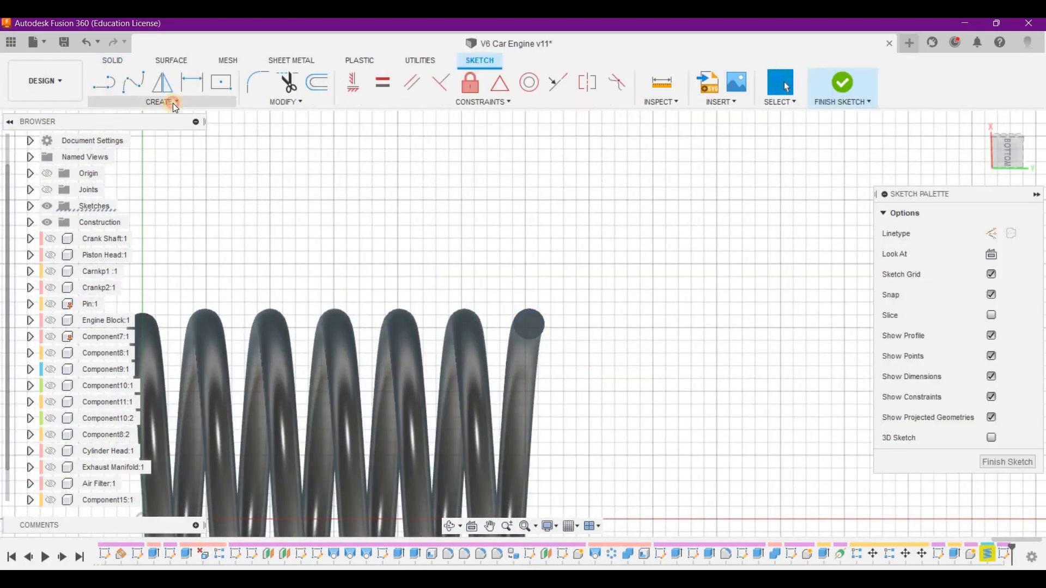
pyautogui.click(172, 103)
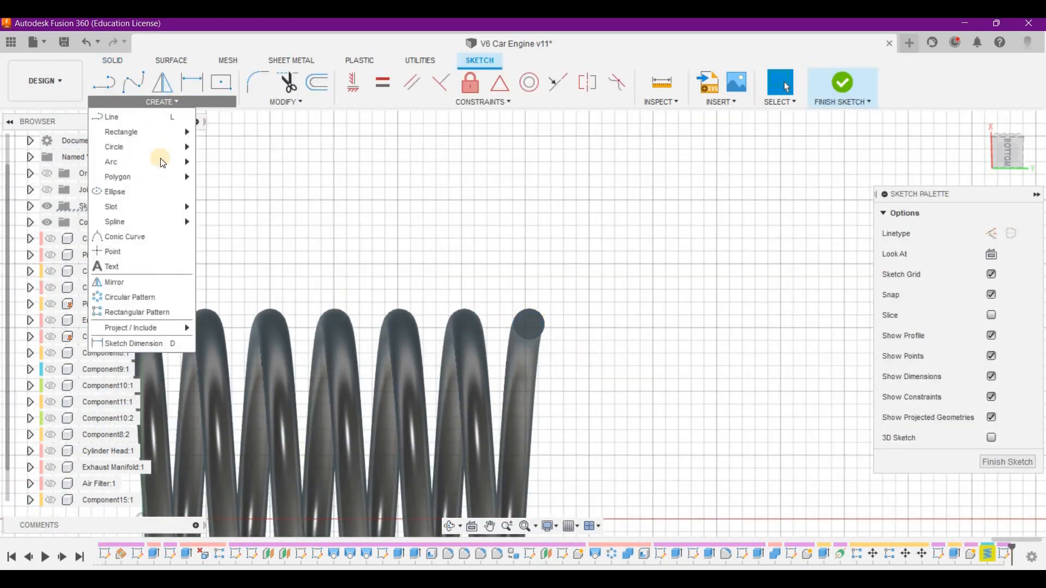
pyautogui.moveTo(162, 221)
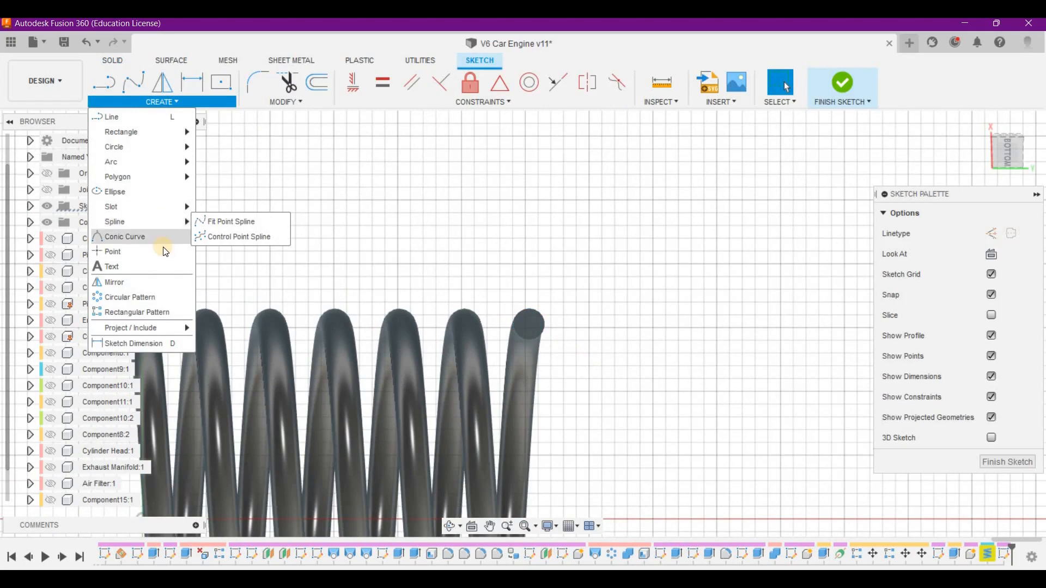
pyautogui.click(162, 250)
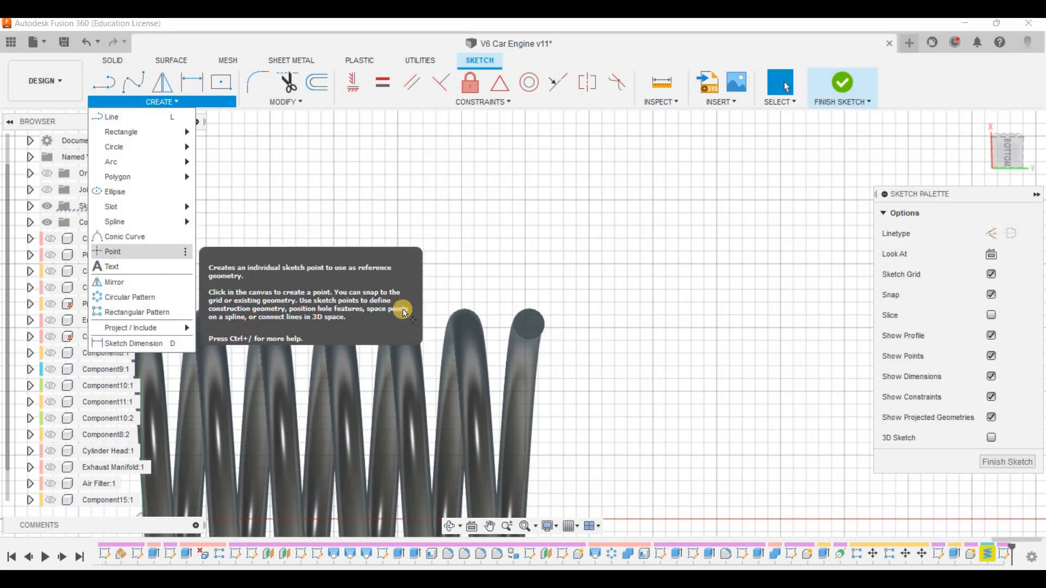
pyautogui.click(527, 323)
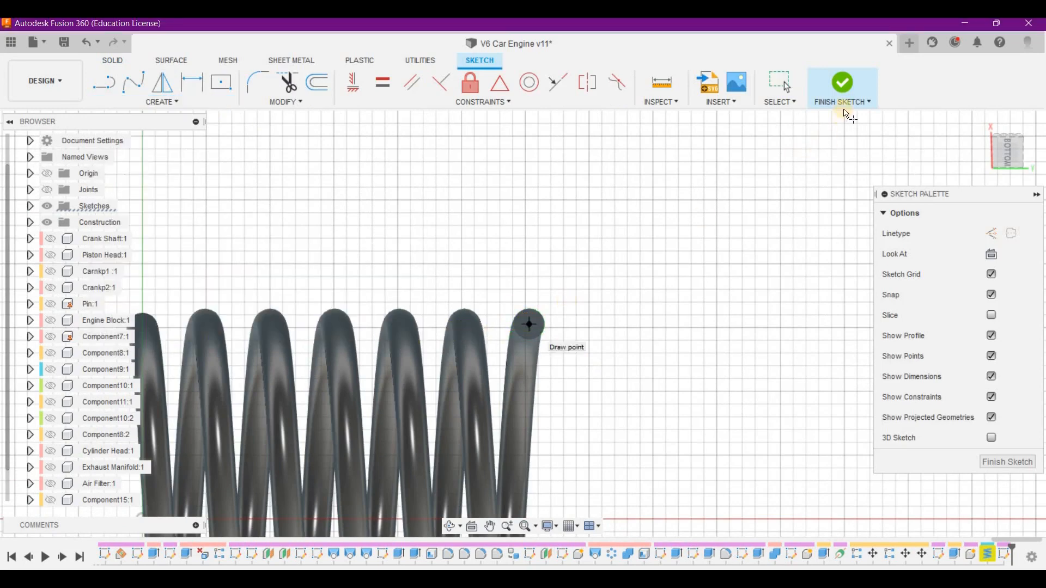
pyautogui.click(841, 83)
# Start an offset construction plane based on the XZ origin plane, with the coil's far end face in view.
pyautogui.click(974, 144)
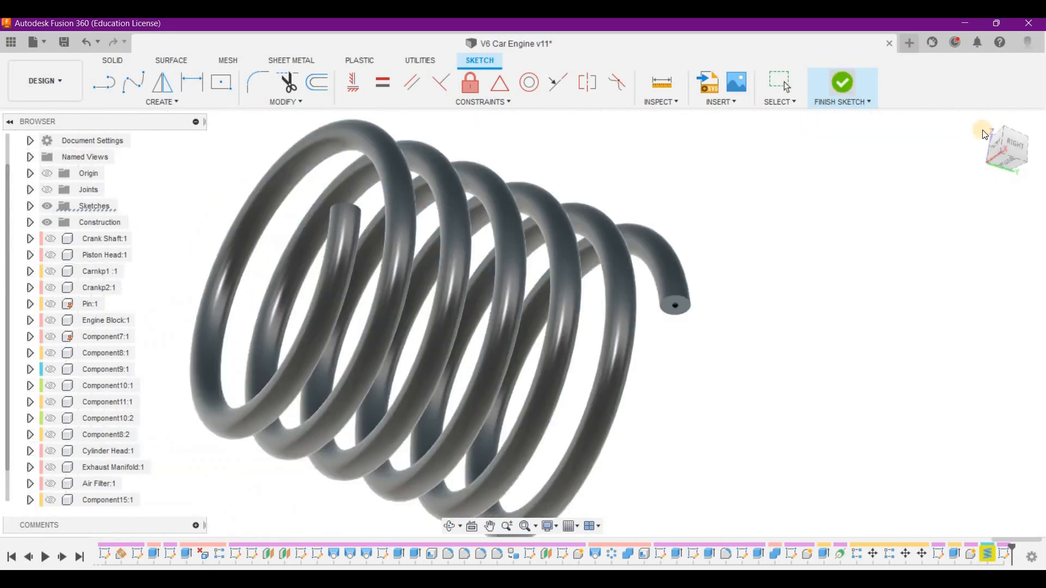
pyautogui.click(985, 126)
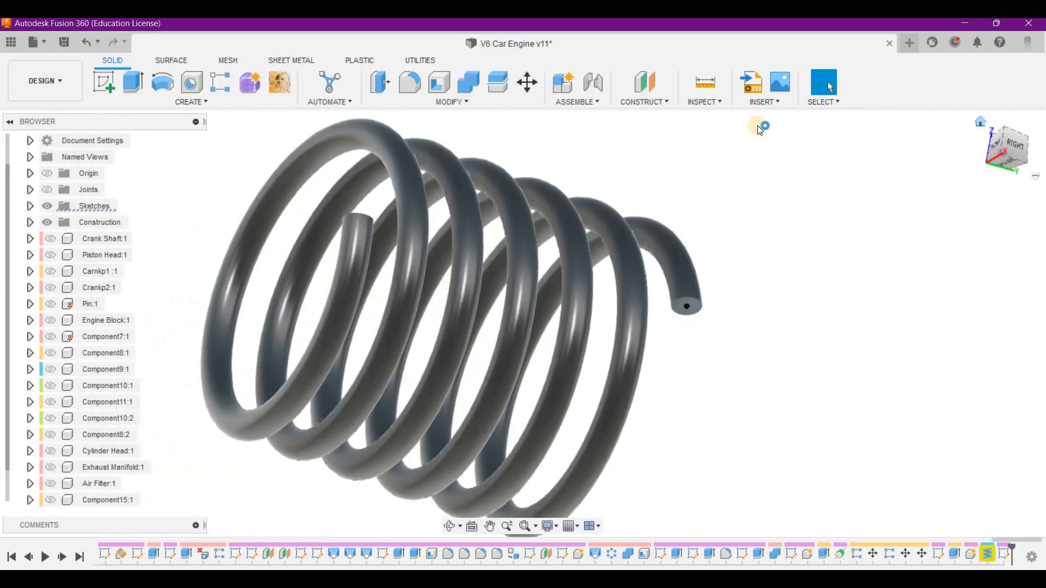
pyautogui.click(648, 101)
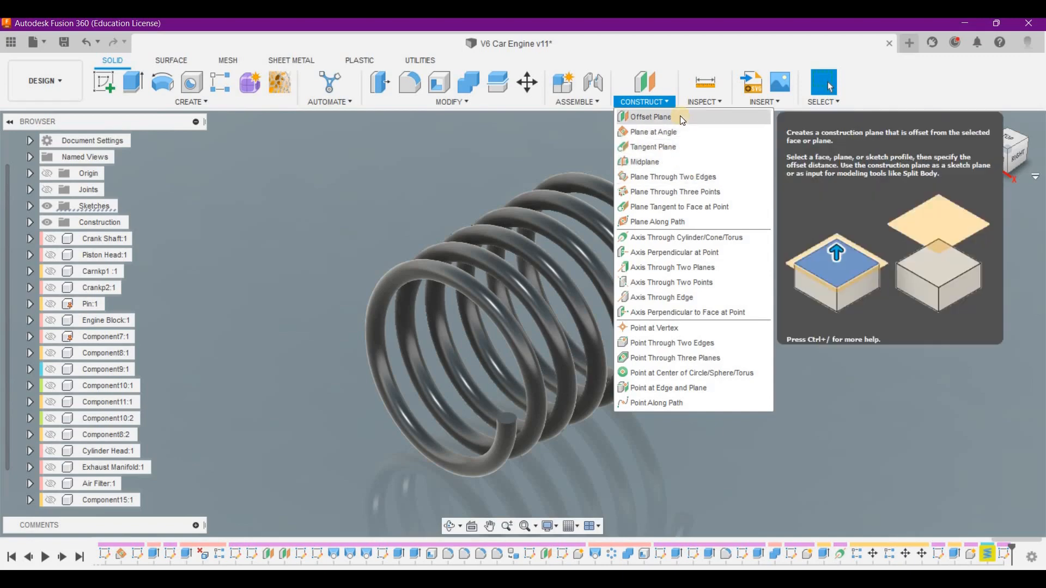
pyautogui.click(680, 117)
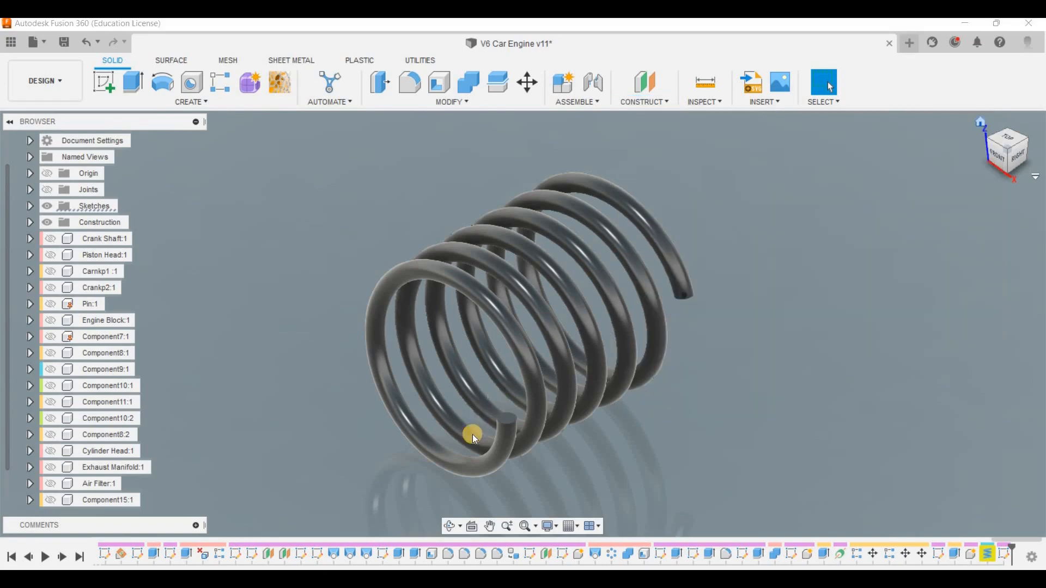
pyautogui.click(521, 414)
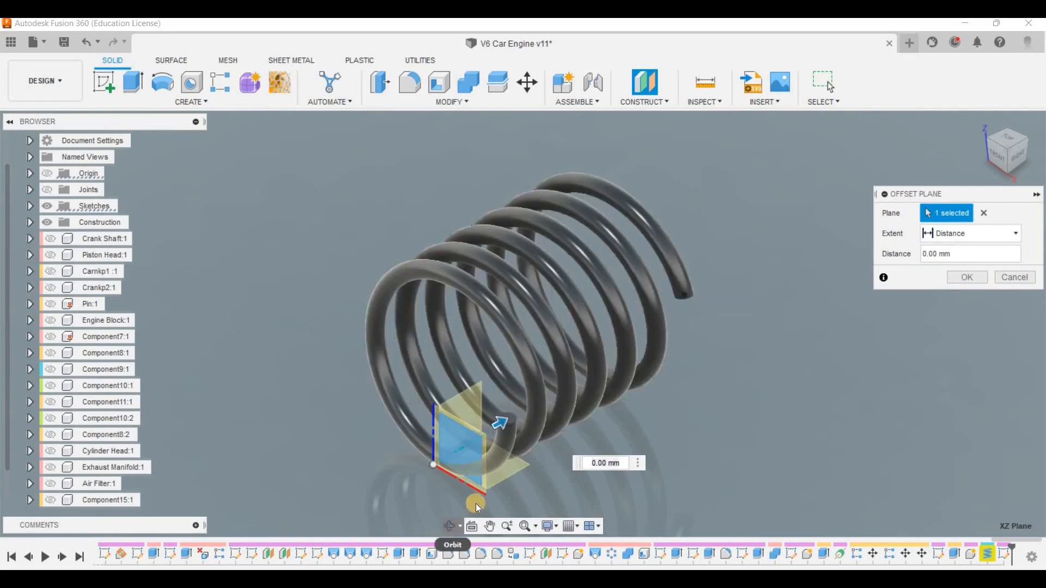
pyautogui.click(452, 526)
pyautogui.moveTo(644, 348); pyautogui.dragTo(684, 292)
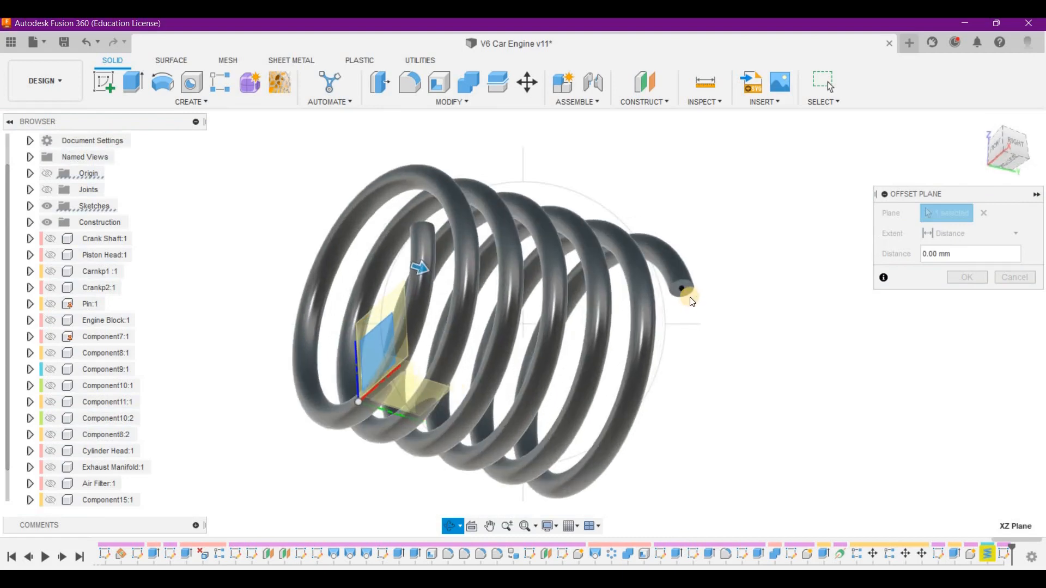
pyautogui.press('Escape')
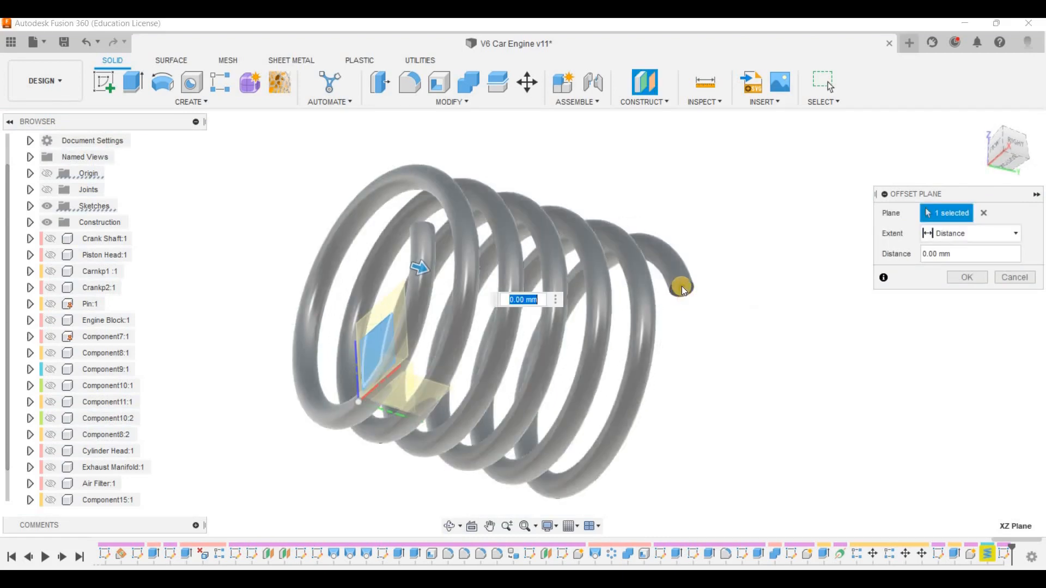
pyautogui.scroll(3, 681, 286)
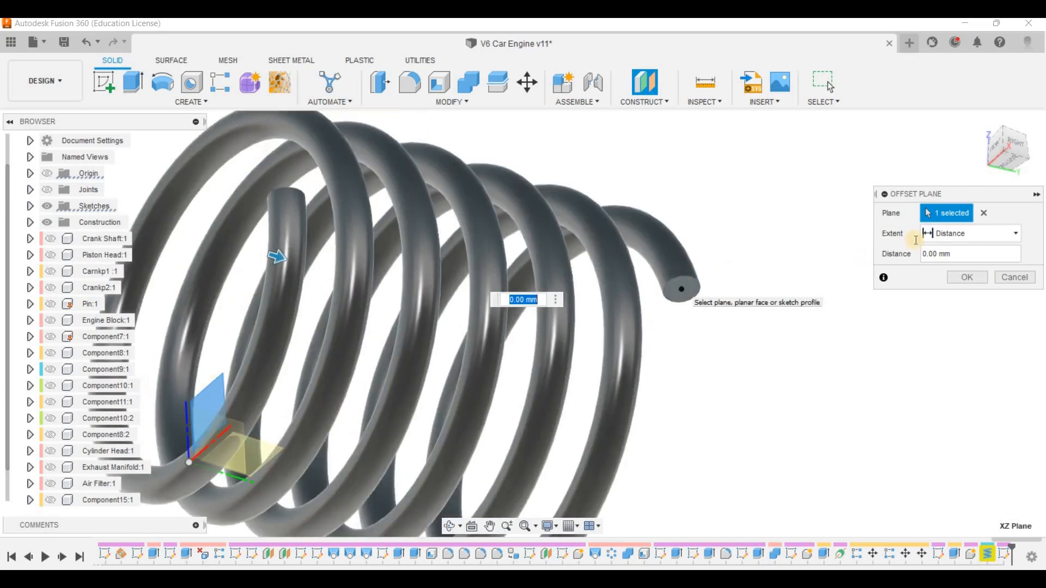
pyautogui.scroll(2, 682, 287)
# Set the offset plane's extent to To Object, target the sketch point on the coil's far end face, and create the plane.
pyautogui.click(976, 232)
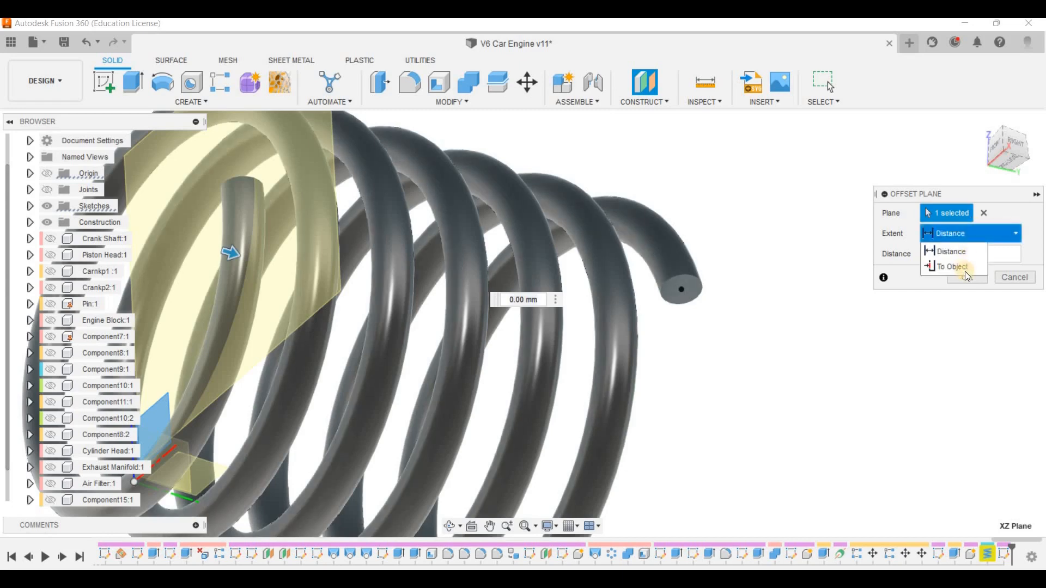
pyautogui.click(965, 271)
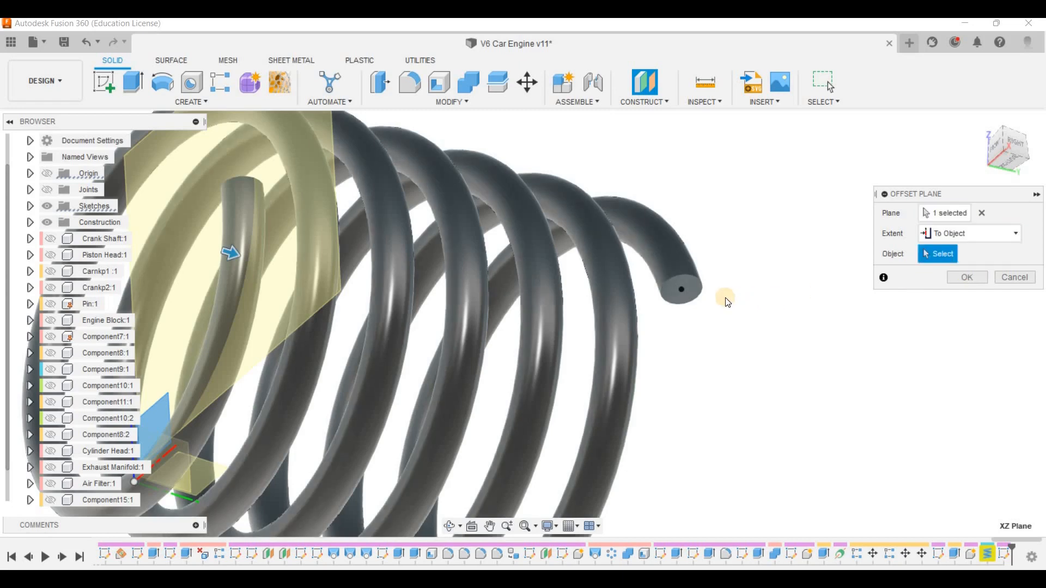
pyautogui.click(682, 287)
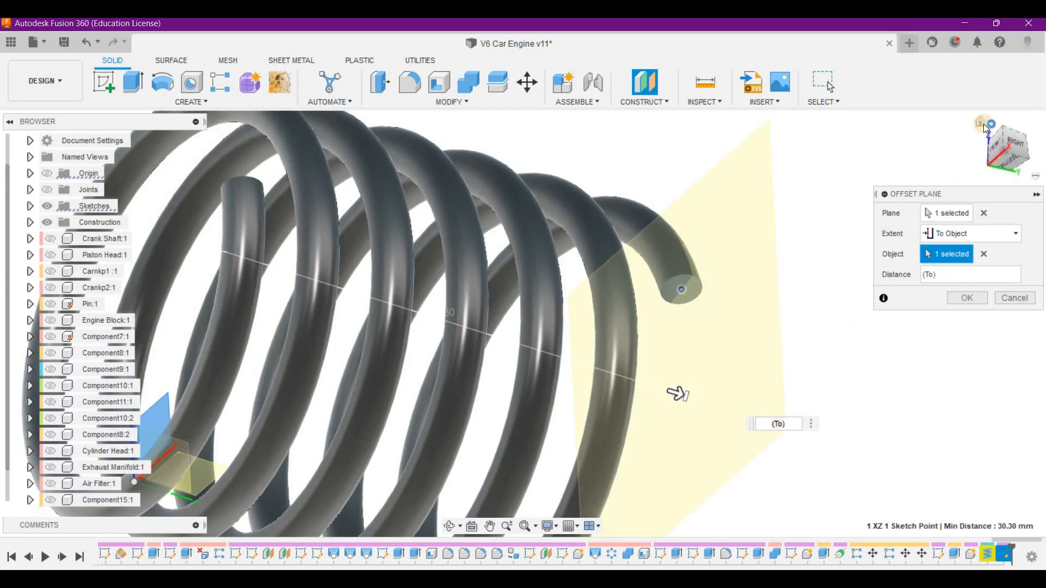
pyautogui.click(983, 124)
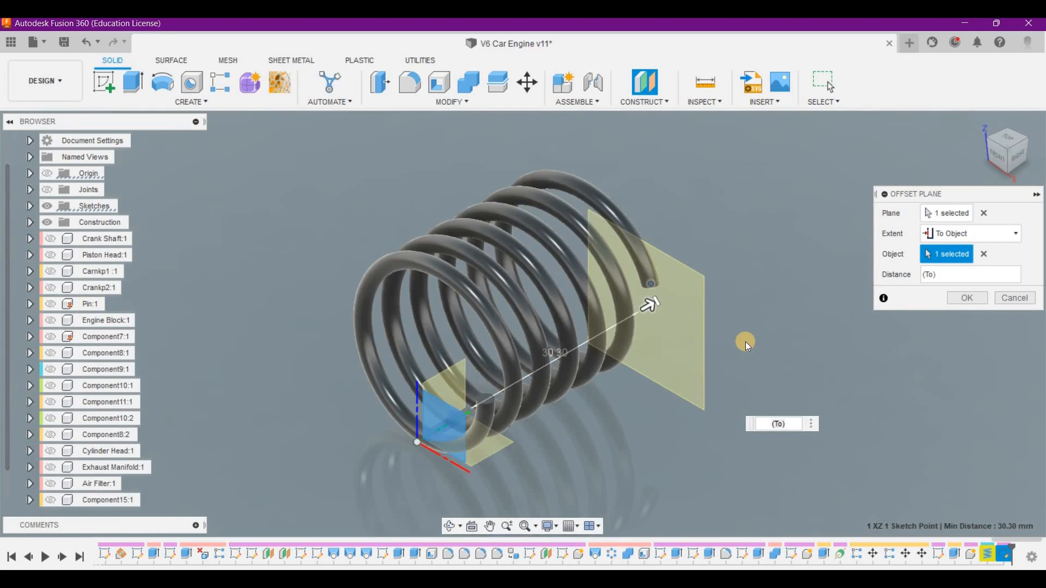
pyautogui.press('Return')
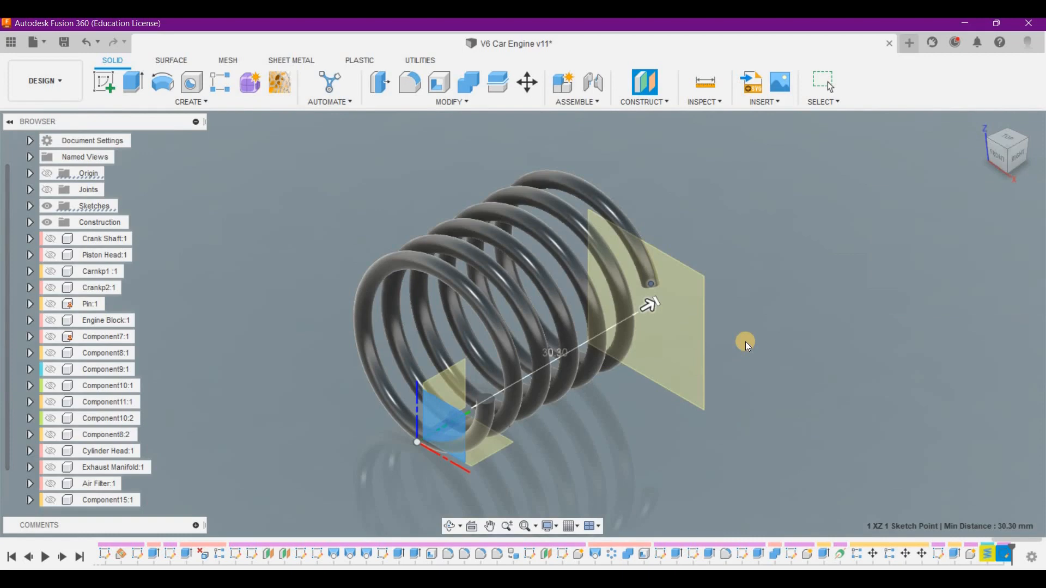
pyautogui.press('Escape')
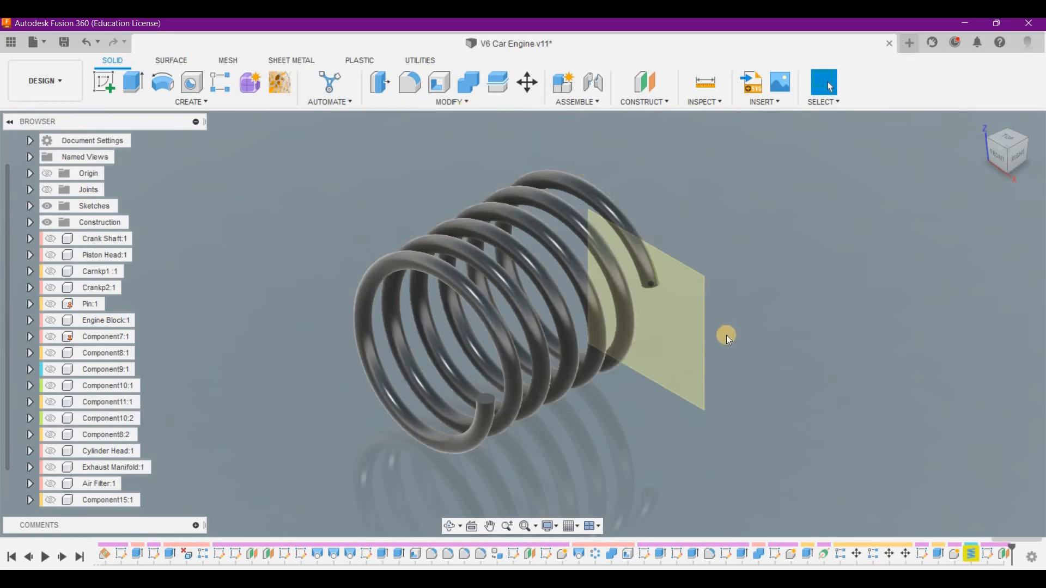
# Sketch two concentric circles about 9 mm and 35 mm in diameter on the new offset plane, centred on the coil's axis.
pyautogui.click(685, 344)
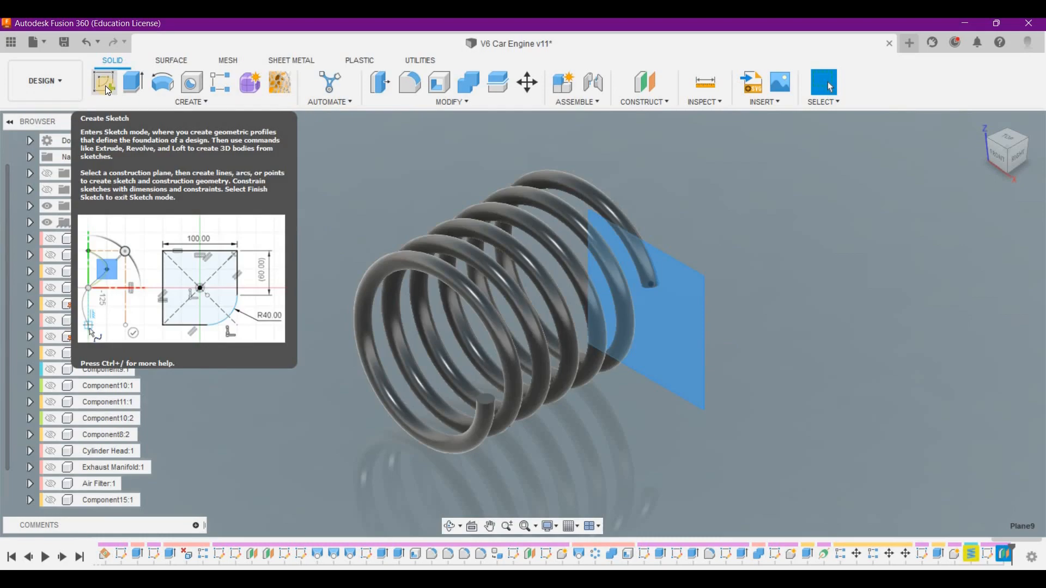
pyautogui.click(105, 86)
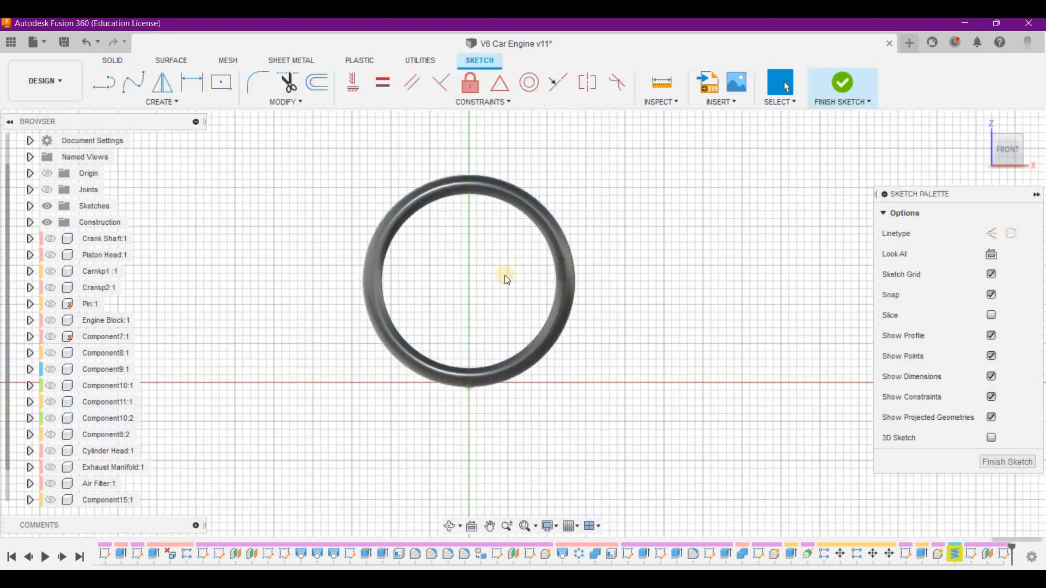
pyautogui.click(164, 102)
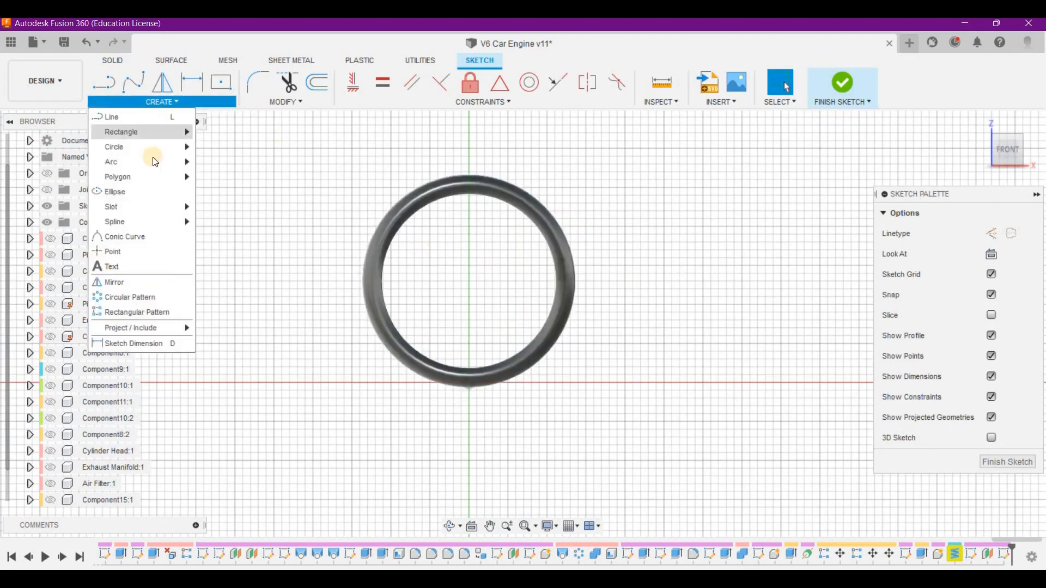
pyautogui.moveTo(153, 148)
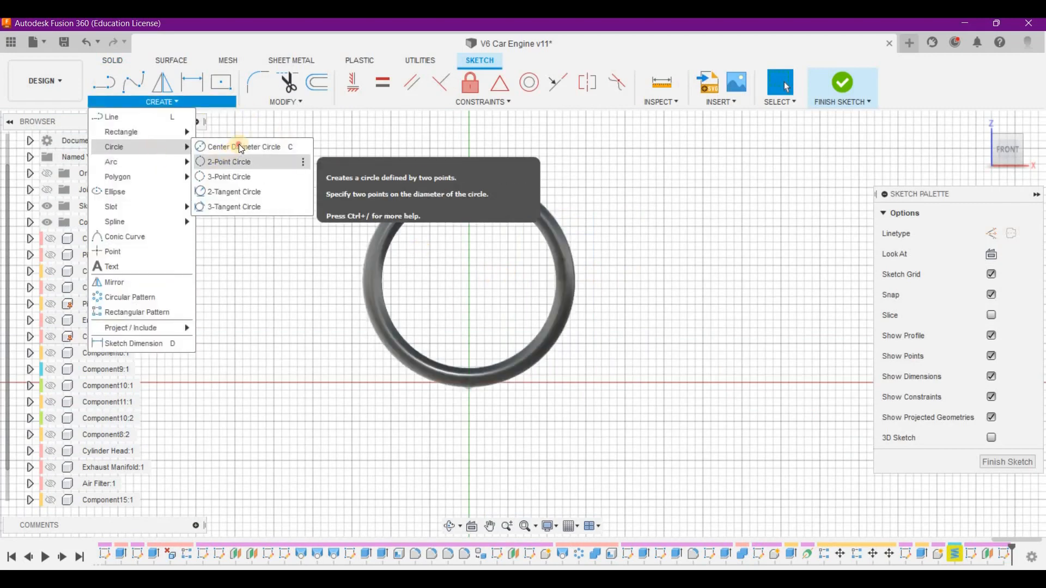
pyautogui.click(243, 147)
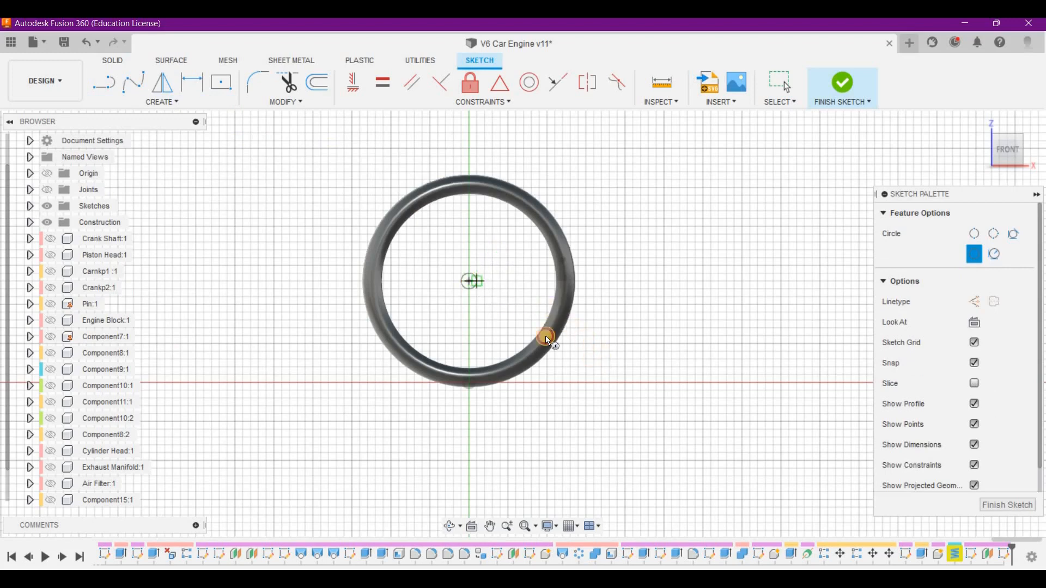
pyautogui.click(468, 281)
pyautogui.click(497, 303)
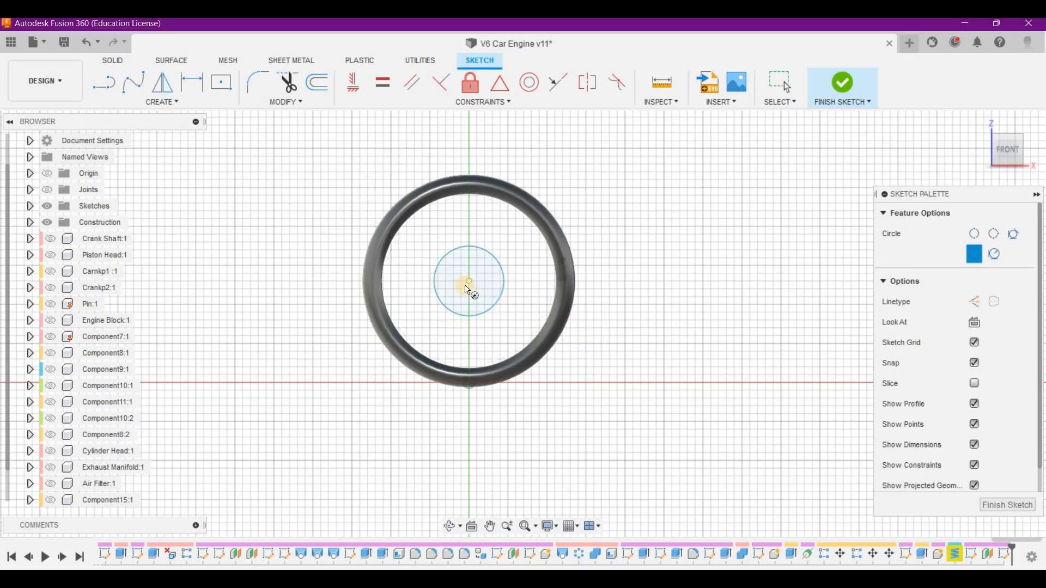
pyautogui.click(478, 285)
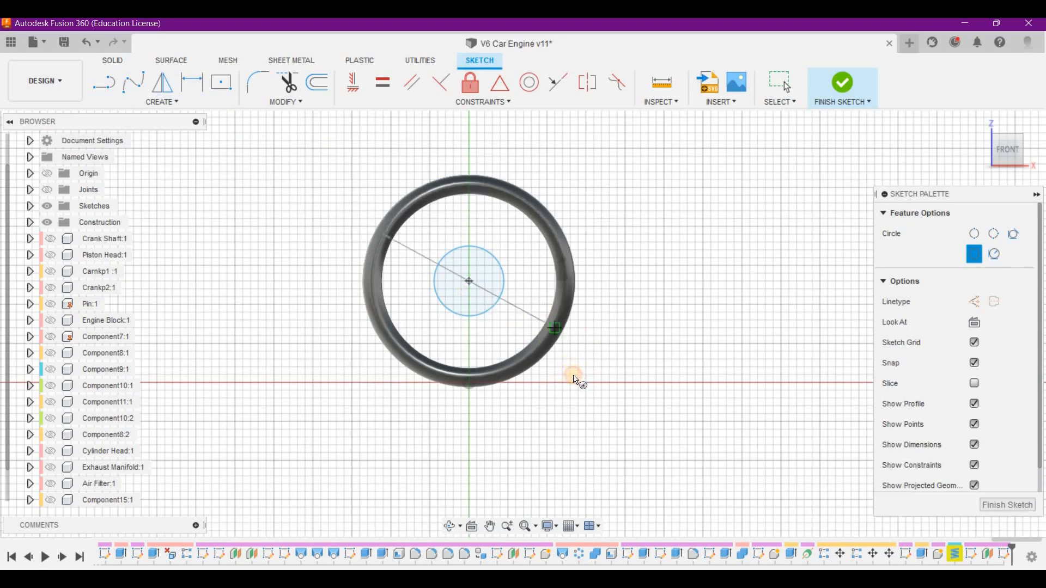
pyautogui.click(577, 378)
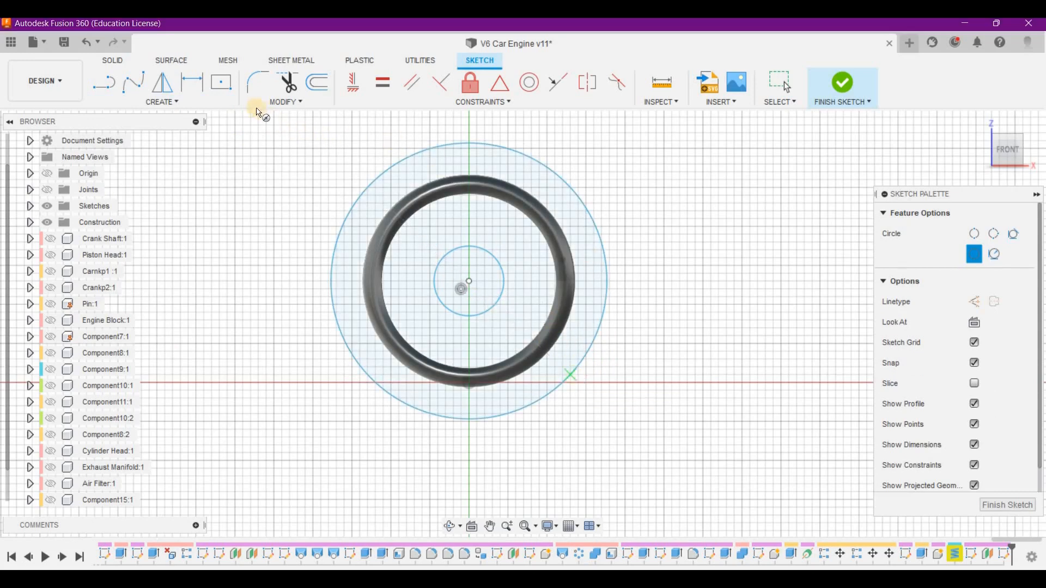
pyautogui.press('Escape')
# Dimension the inner circle's diameter as 12.7 mm.
pyautogui.click(194, 84)
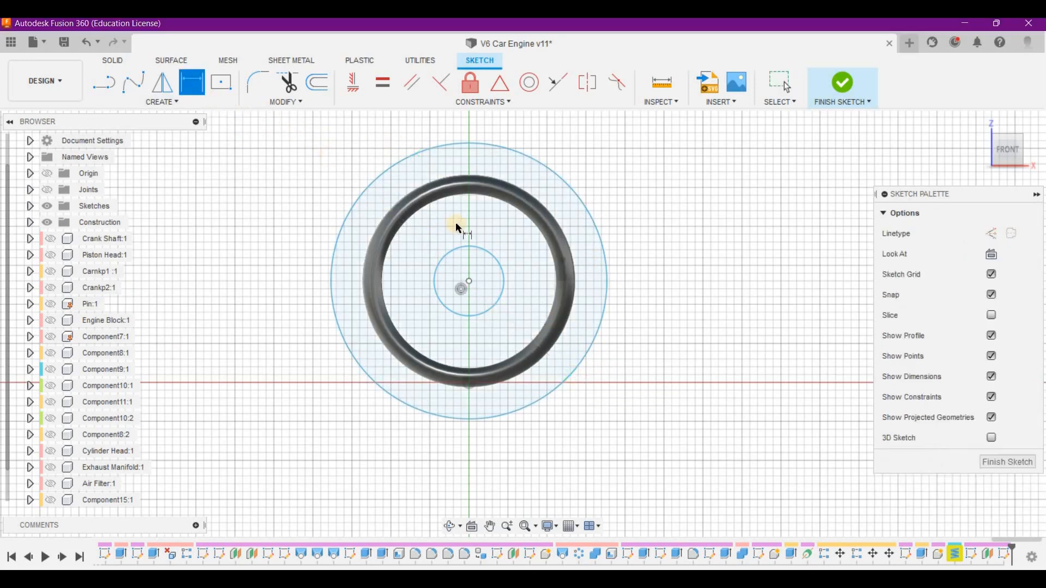
pyautogui.click(493, 255)
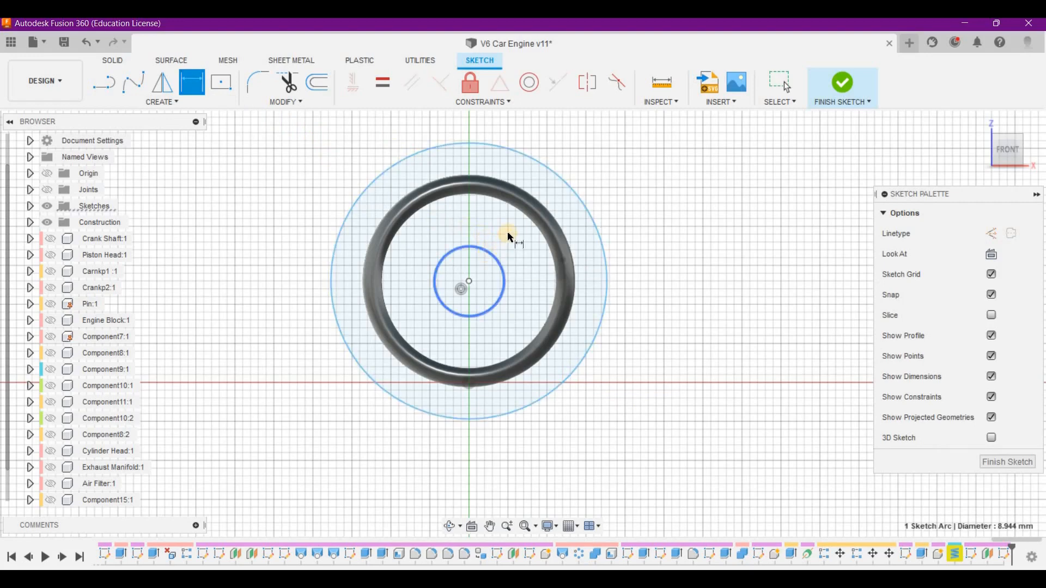
pyautogui.click(509, 236)
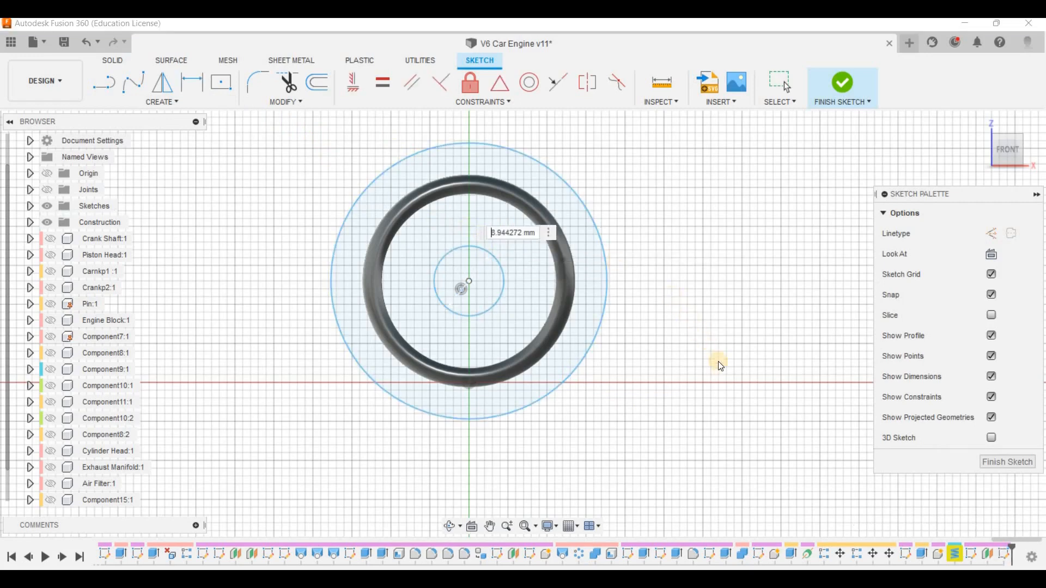
pyautogui.write('12.7')
pyautogui.press('Return')
# Dimension the outer circle's diameter with the expression 13.35*2.
pyautogui.click(601, 340)
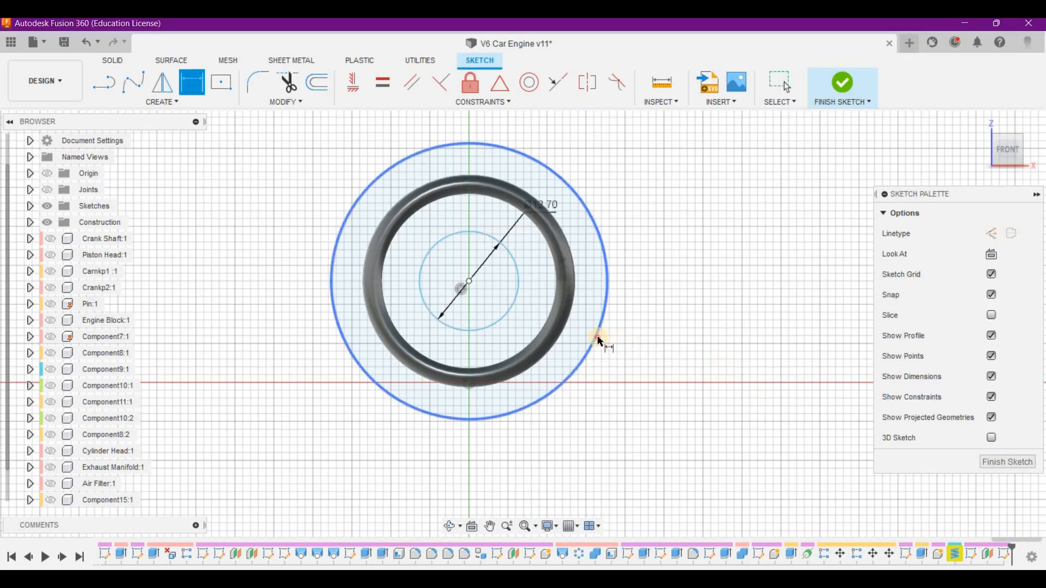
pyautogui.click(655, 341)
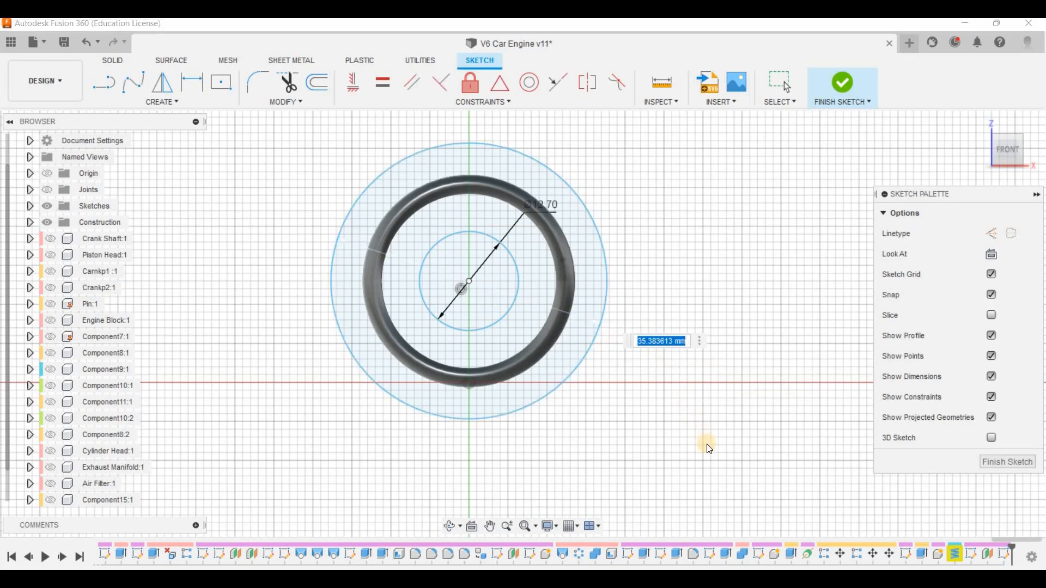
pyautogui.write('30')
pyautogui.moveTo(675, 344); pyautogui.dragTo(637, 344)
pyautogui.write('13.35*2')
pyautogui.press('Return')
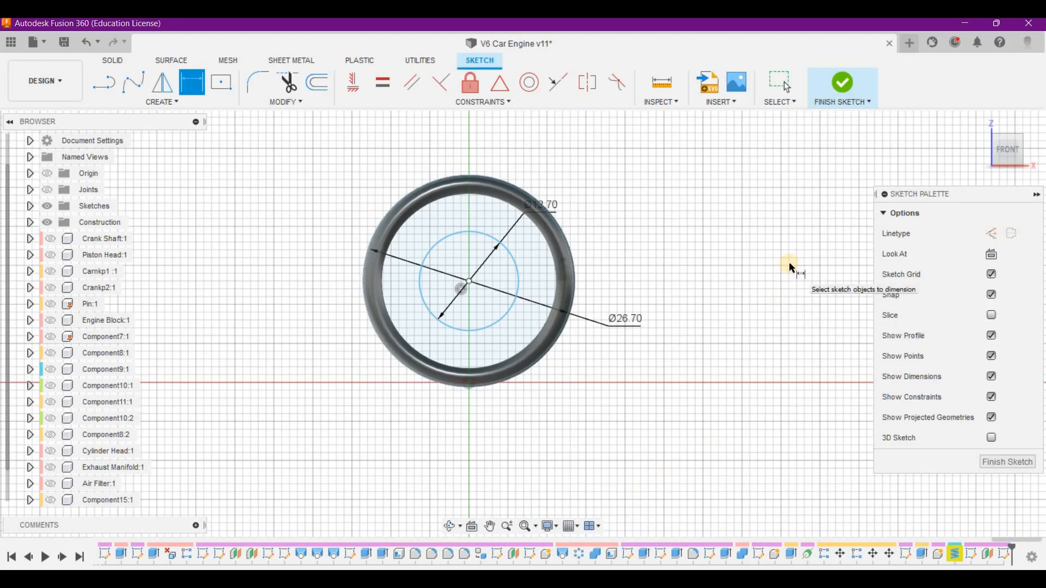
pyautogui.press('Escape')
# Set the outer circle's diameter to 26.79 mm and finish the sketch.
pyautogui.doubleClick(638, 325)
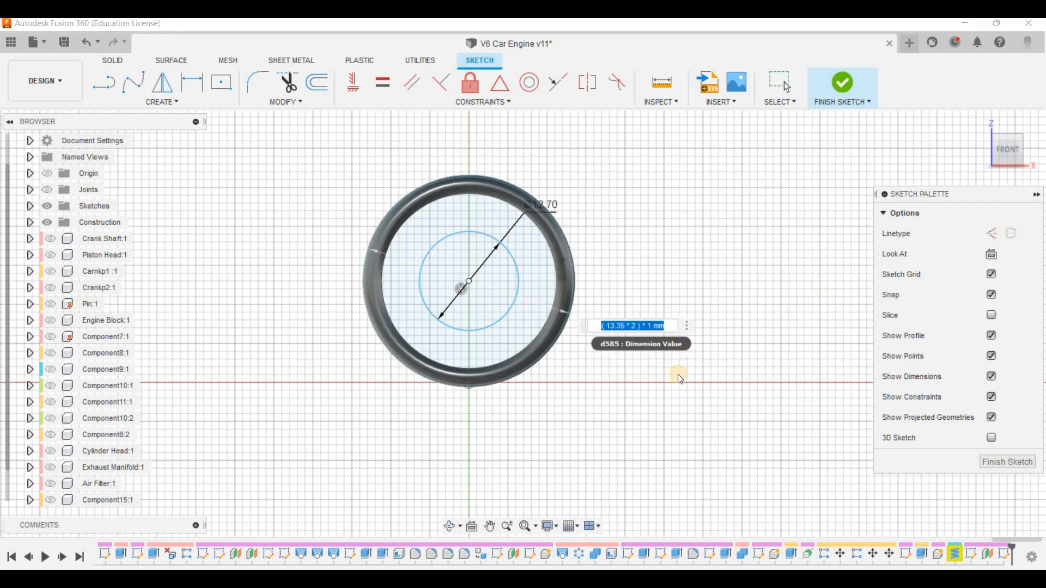
pyautogui.write('26')
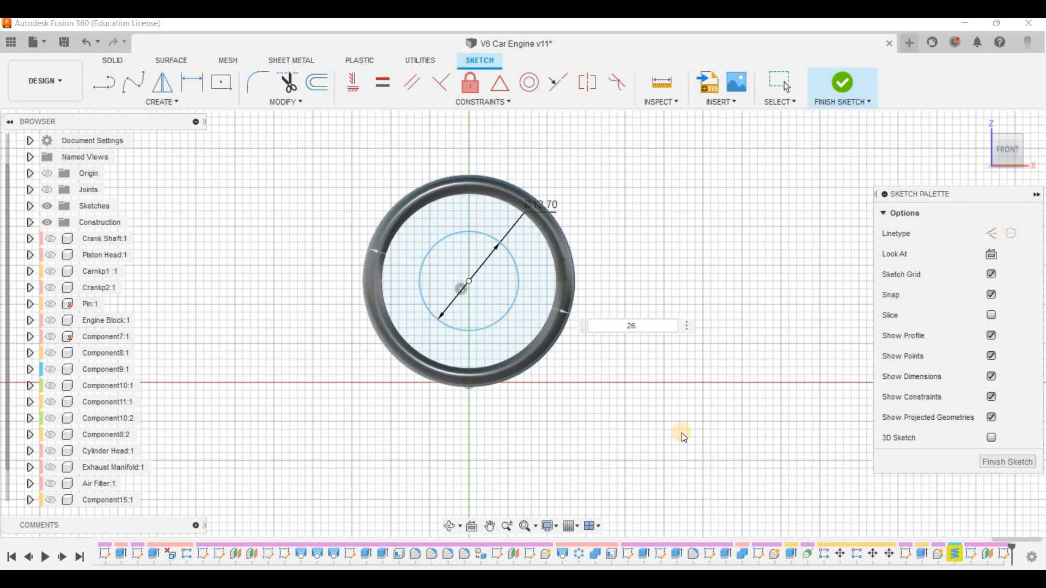
pyautogui.write('.79')
pyautogui.press('Return')
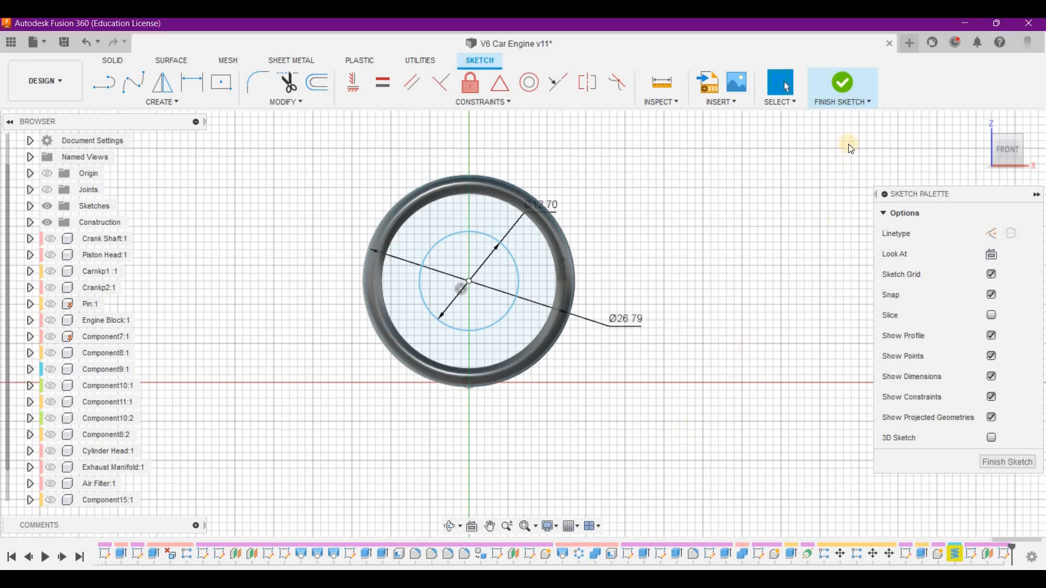
pyautogui.click(844, 92)
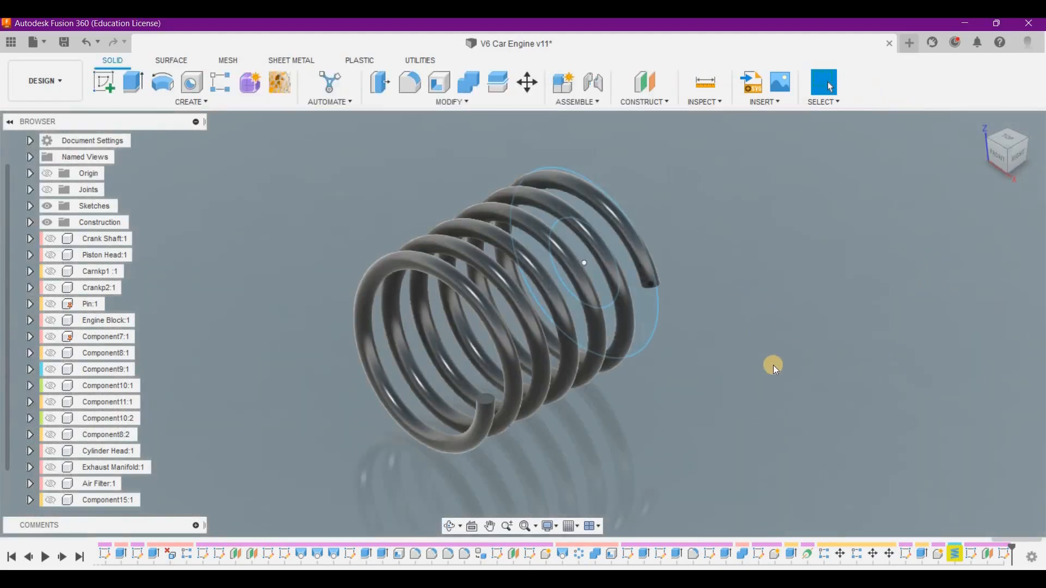
# Extrude the ring profile at the coil's far end by -1.5 mm, joined to the coil.
pyautogui.click(640, 323)
pyautogui.click(641, 323)
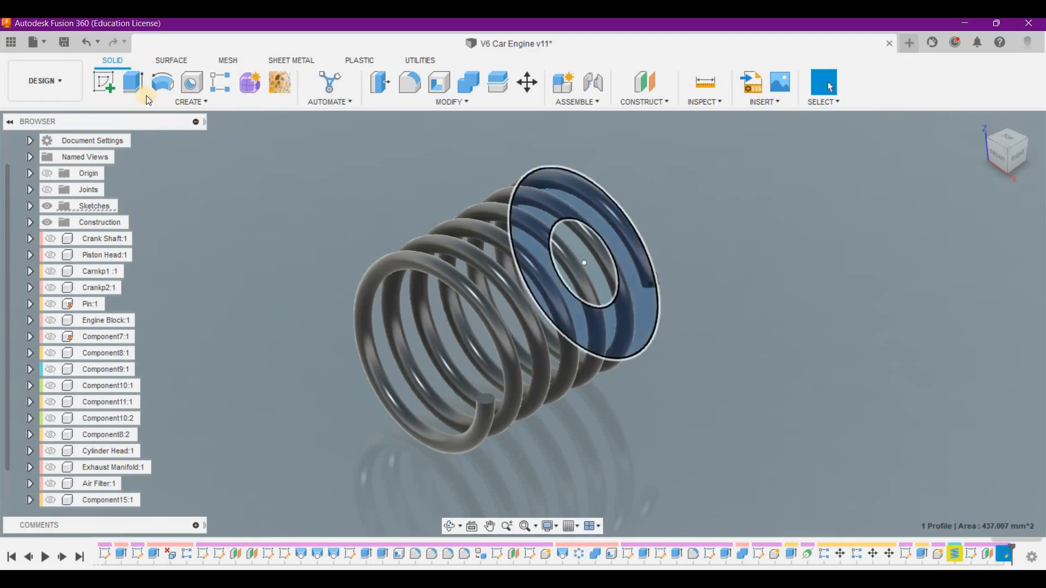
pyautogui.click(139, 87)
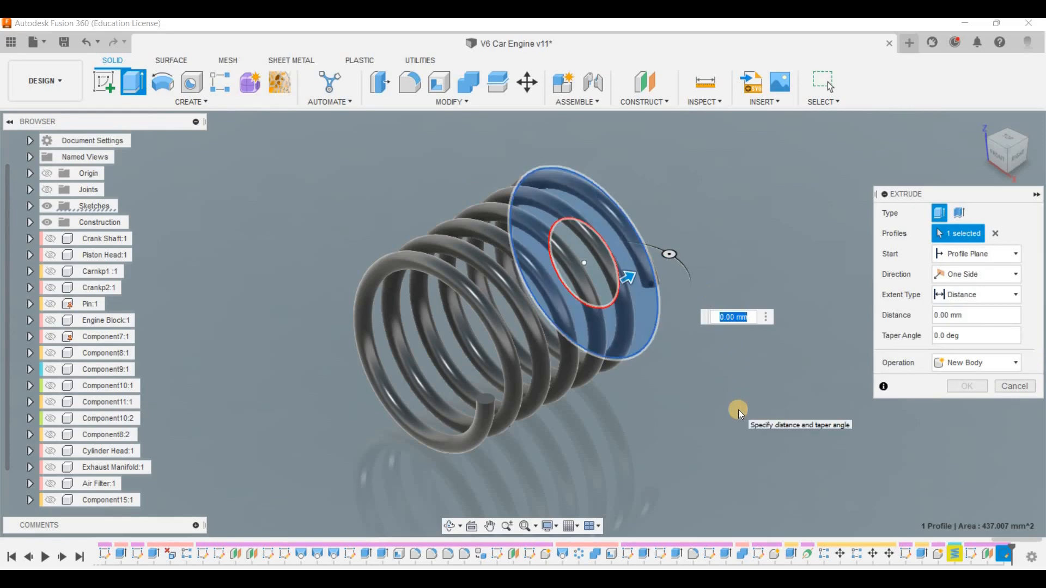
pyautogui.write('-1')
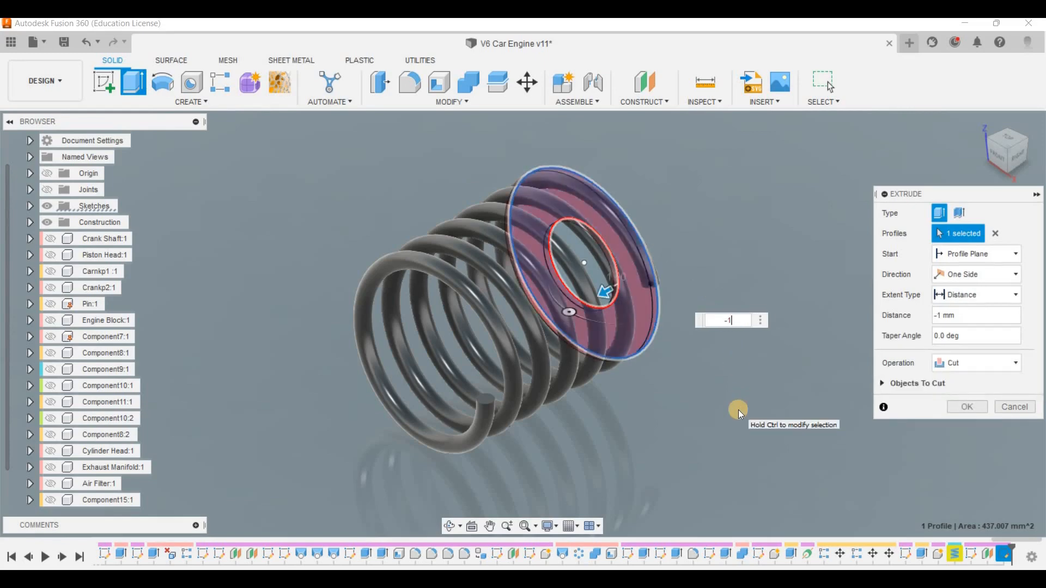
pyautogui.write('.5')
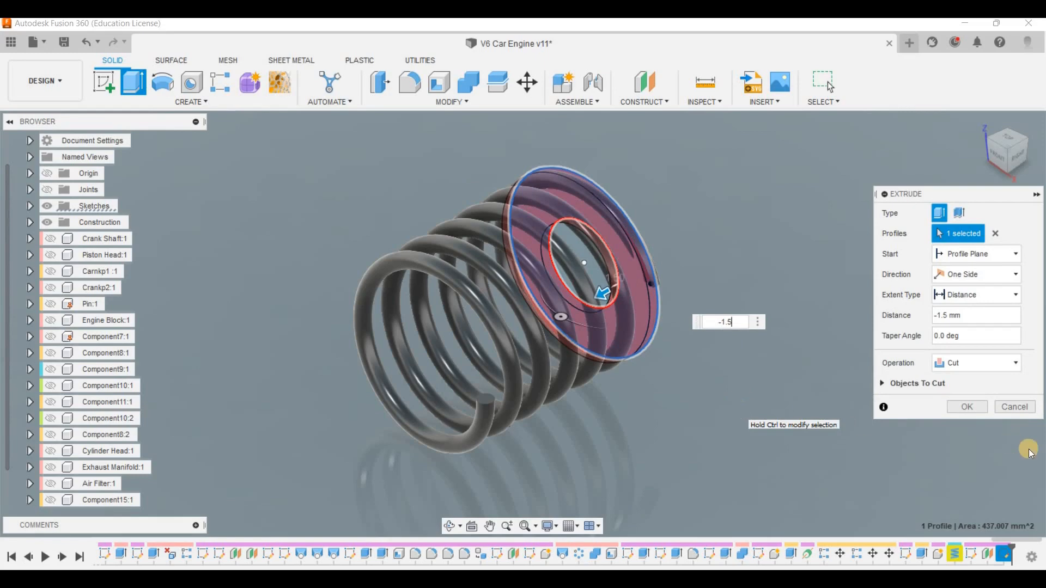
pyautogui.click(1011, 365)
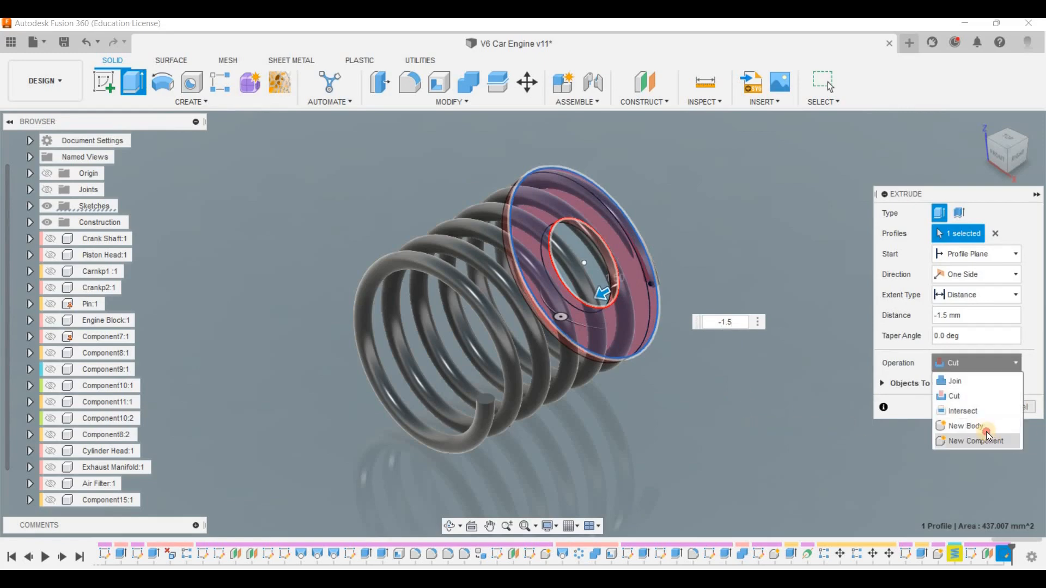
pyautogui.click(961, 381)
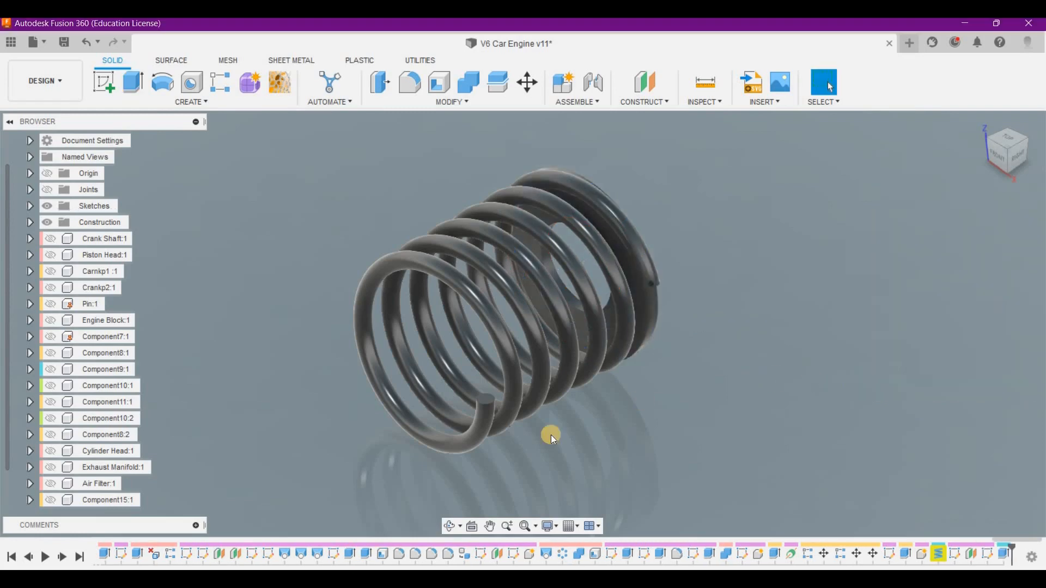
# Start a sketch on the front origin plane at the near end of the coil.
pyautogui.click(449, 526)
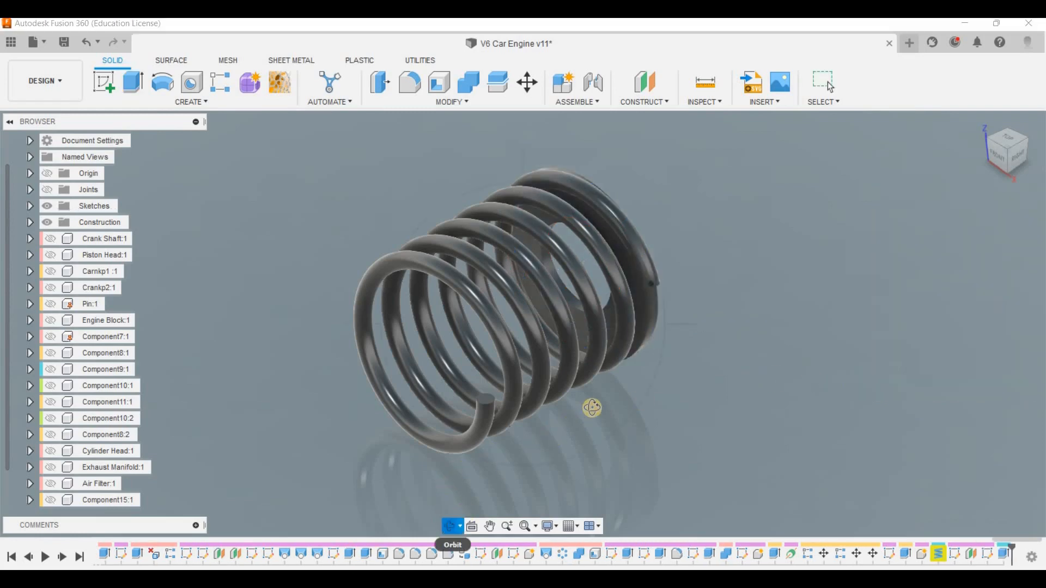
pyautogui.moveTo(579, 366); pyautogui.dragTo(598, 398)
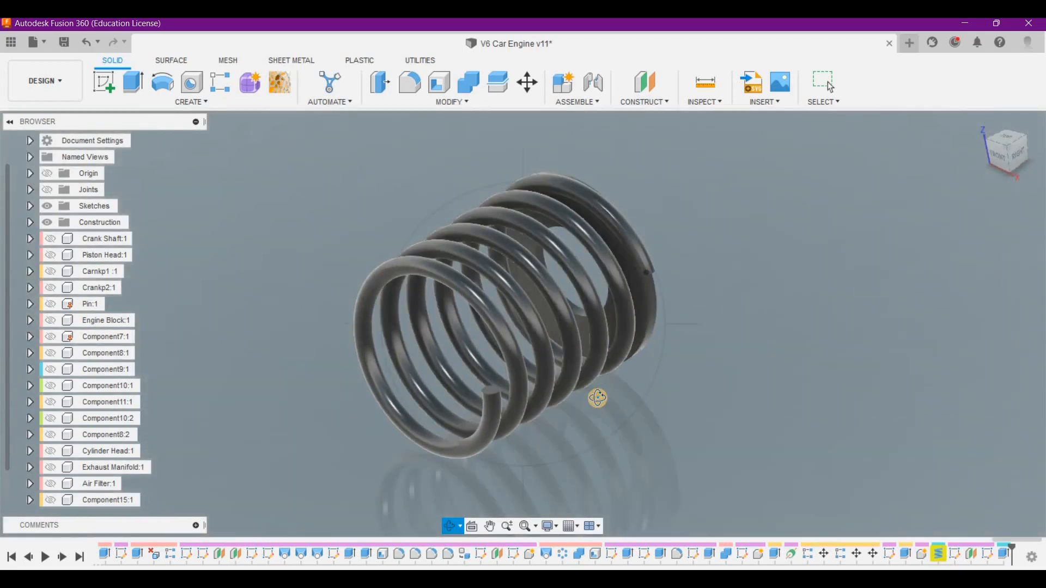
pyautogui.press('Escape')
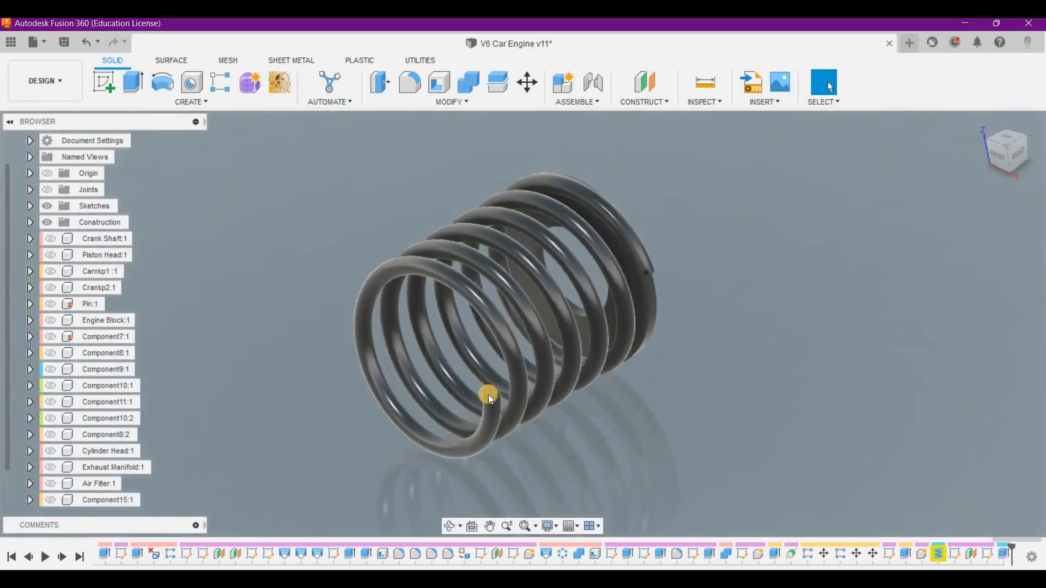
pyautogui.scroll(3, 491, 387)
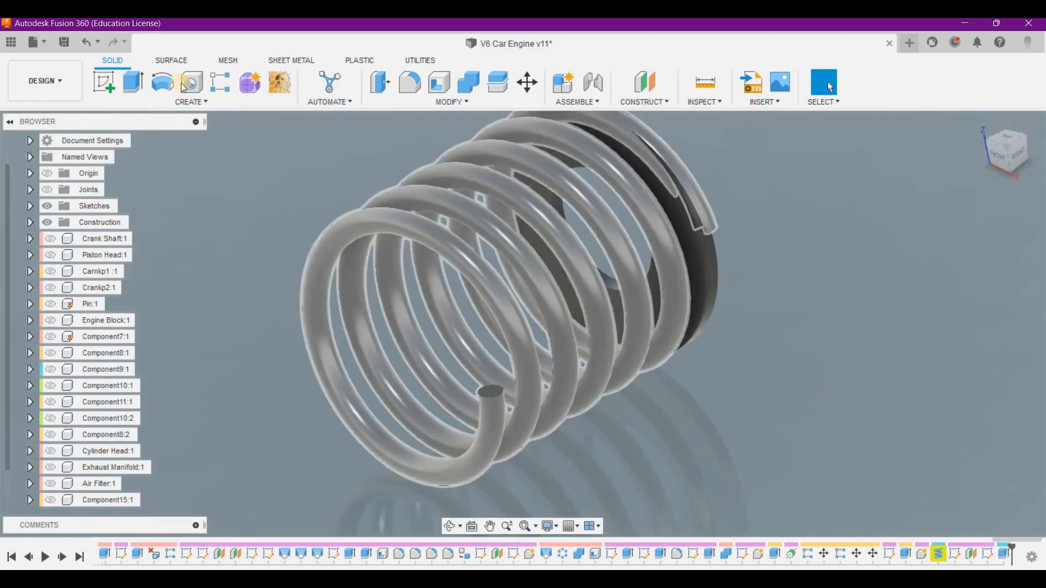
pyautogui.click(106, 78)
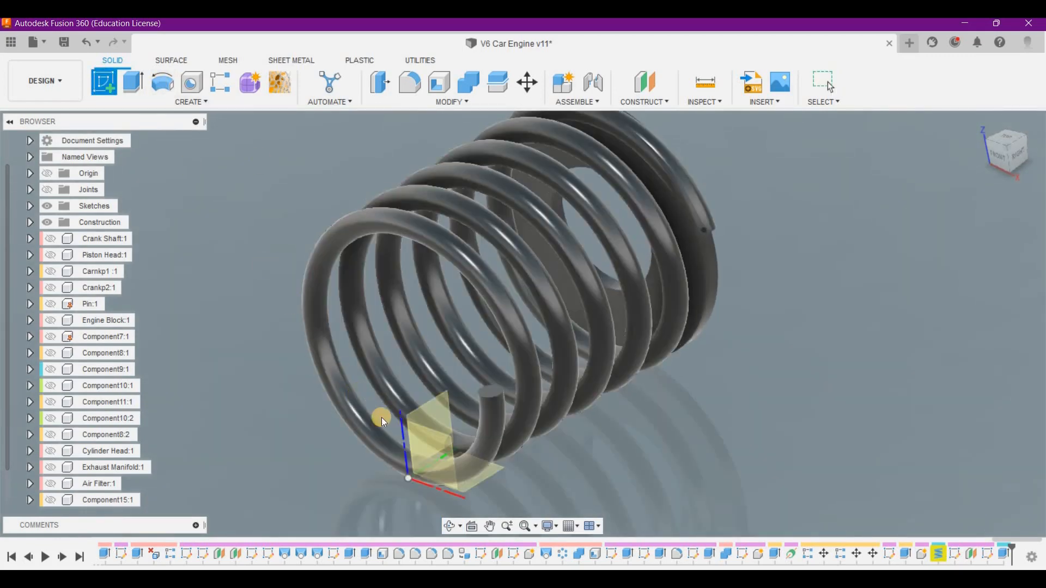
pyautogui.click(442, 460)
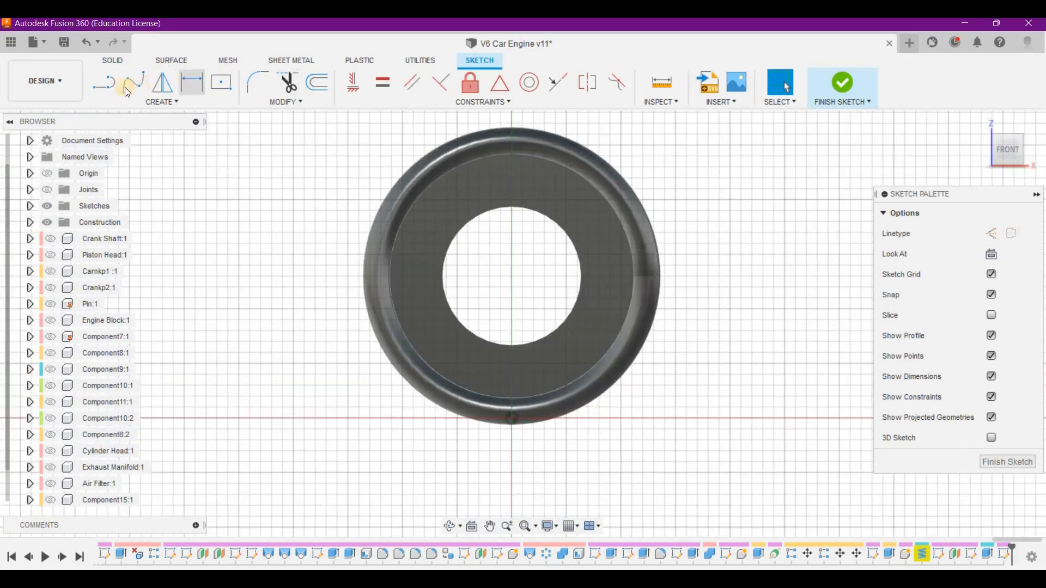
# Draw a 26.79 mm diameter circle centred on the coil's axis and finish the sketch.
pyautogui.click(170, 101)
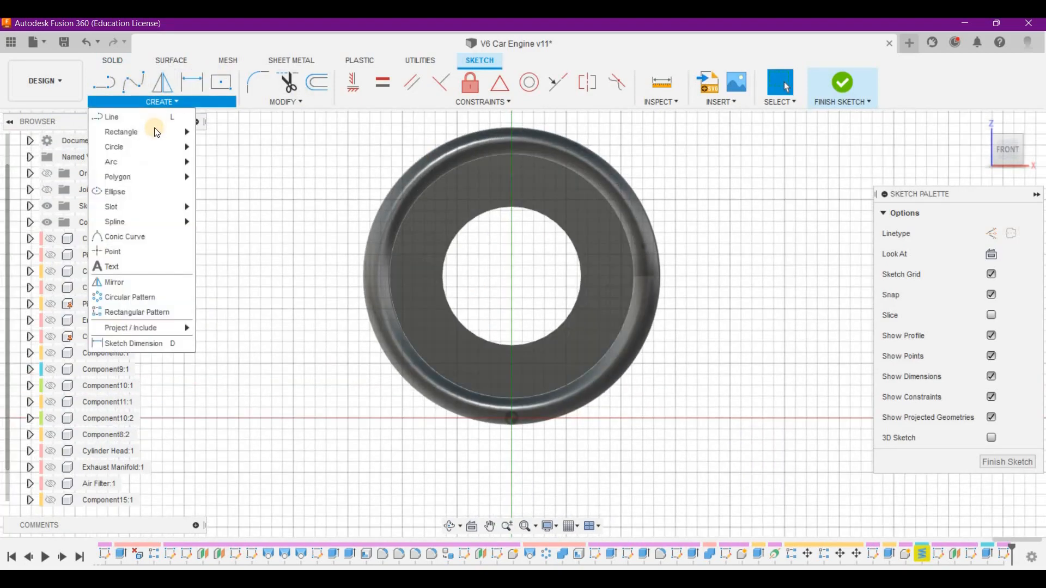
pyautogui.moveTo(155, 146)
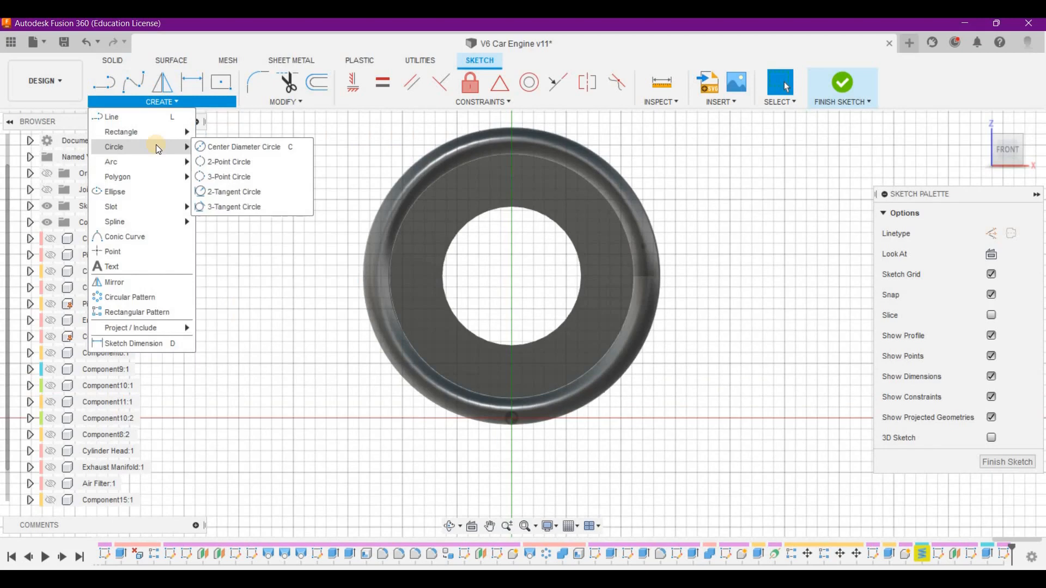
pyautogui.click(211, 147)
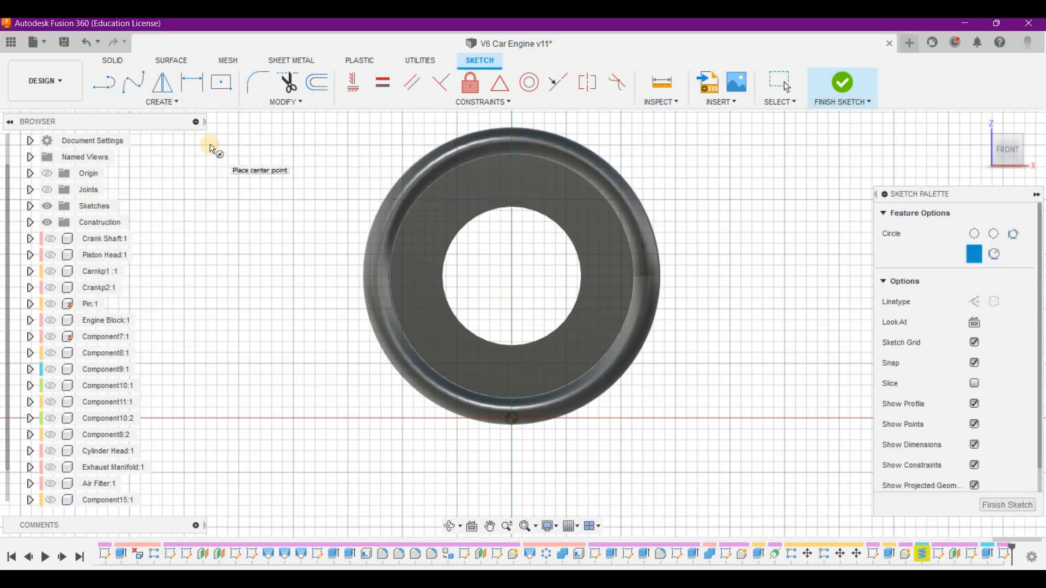
pyautogui.click(512, 276)
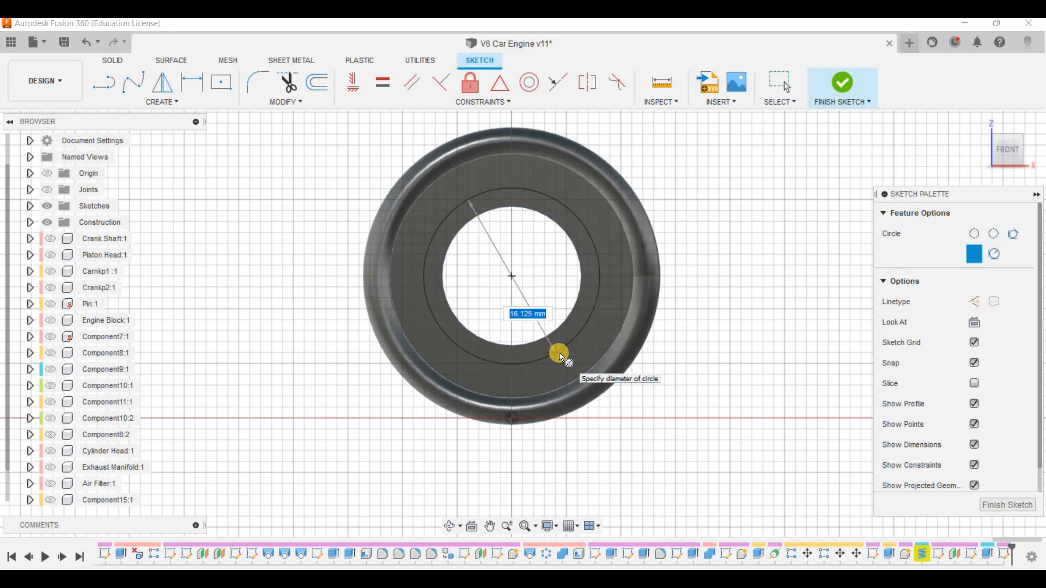
pyautogui.write('26')
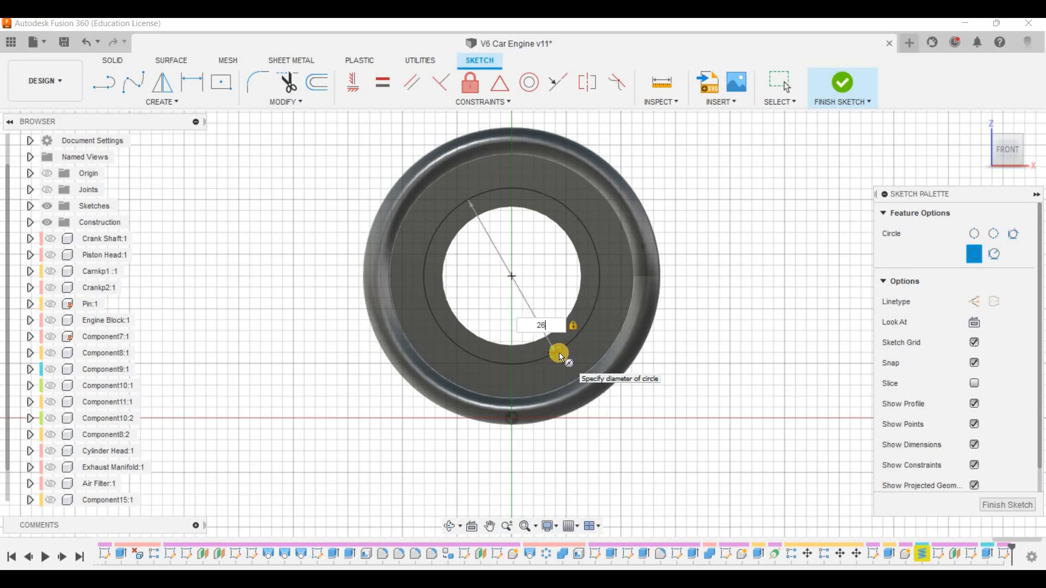
pyautogui.write('.79')
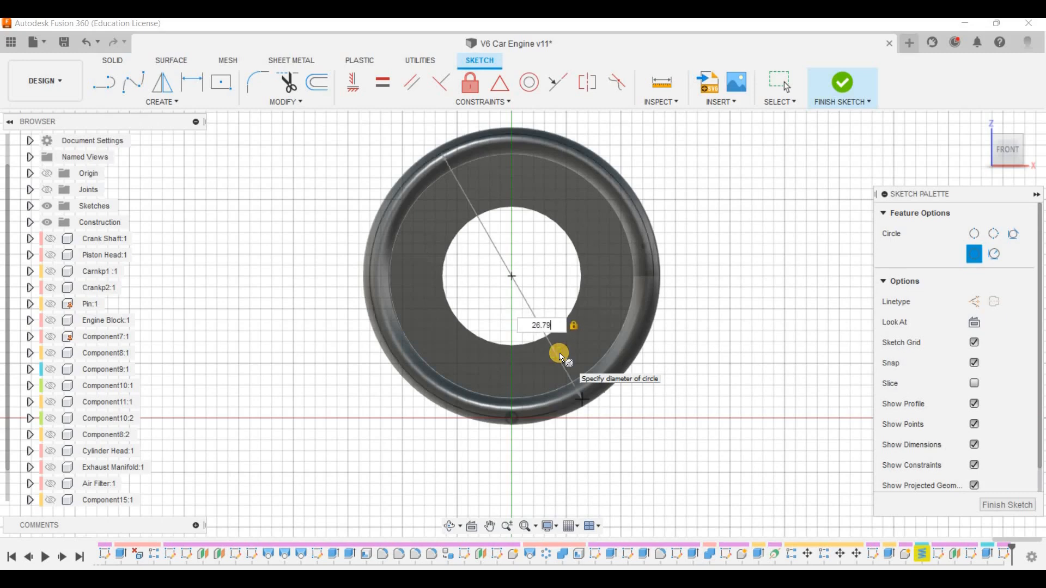
pyautogui.press('Return')
pyautogui.press('Escape')
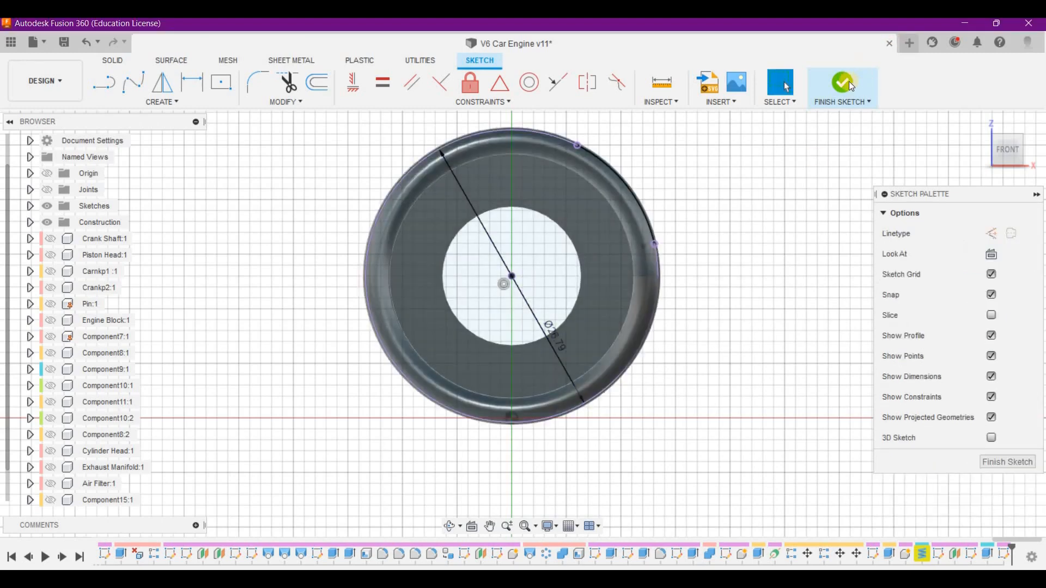
pyautogui.click(849, 80)
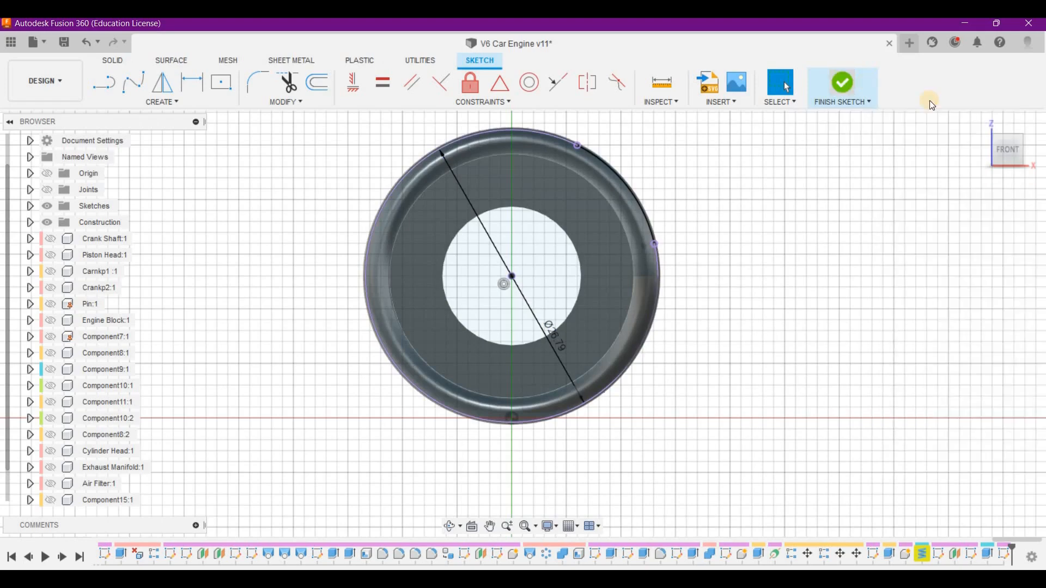
# Extrude the circle at the coil's near end 1.5 mm into the coil with the Join operation.
pyautogui.click(979, 124)
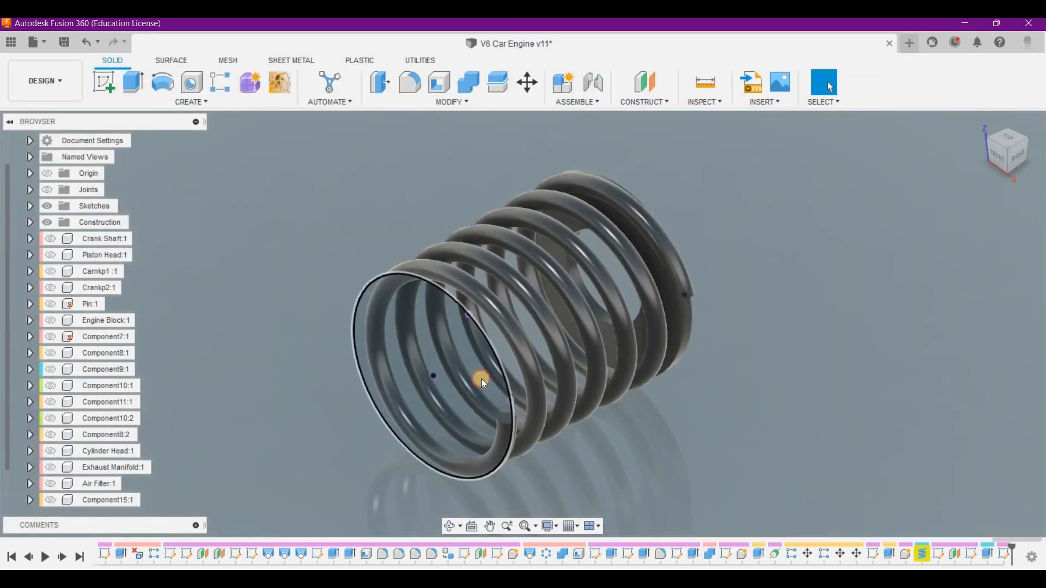
pyautogui.click(418, 336)
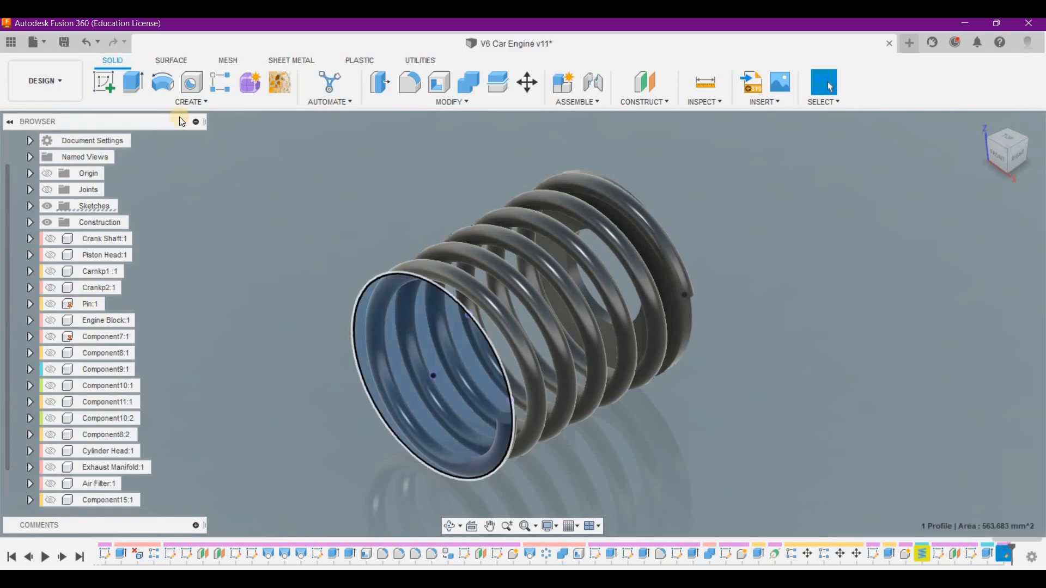
pyautogui.click(139, 90)
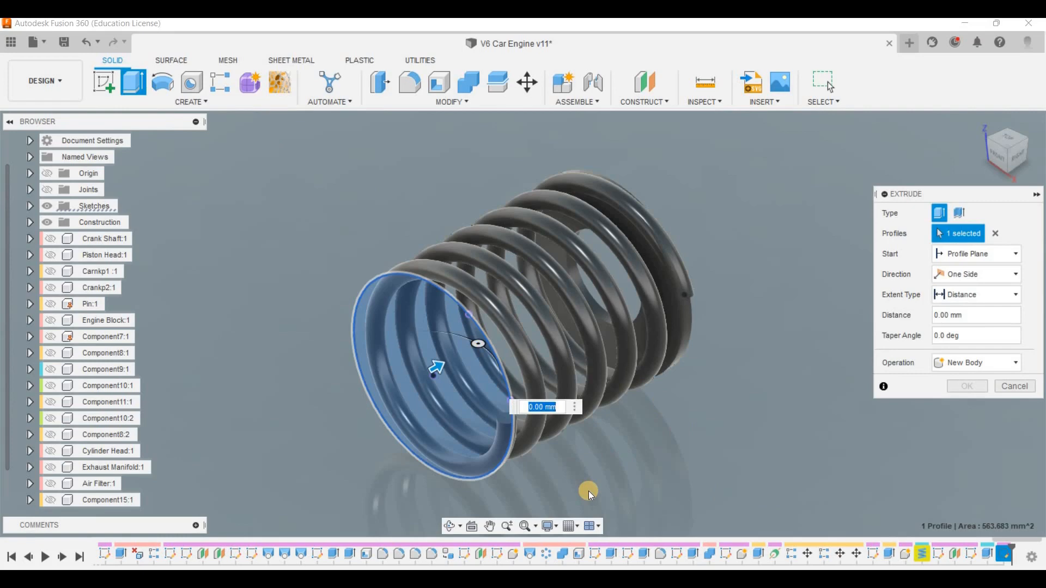
pyautogui.write('1.5')
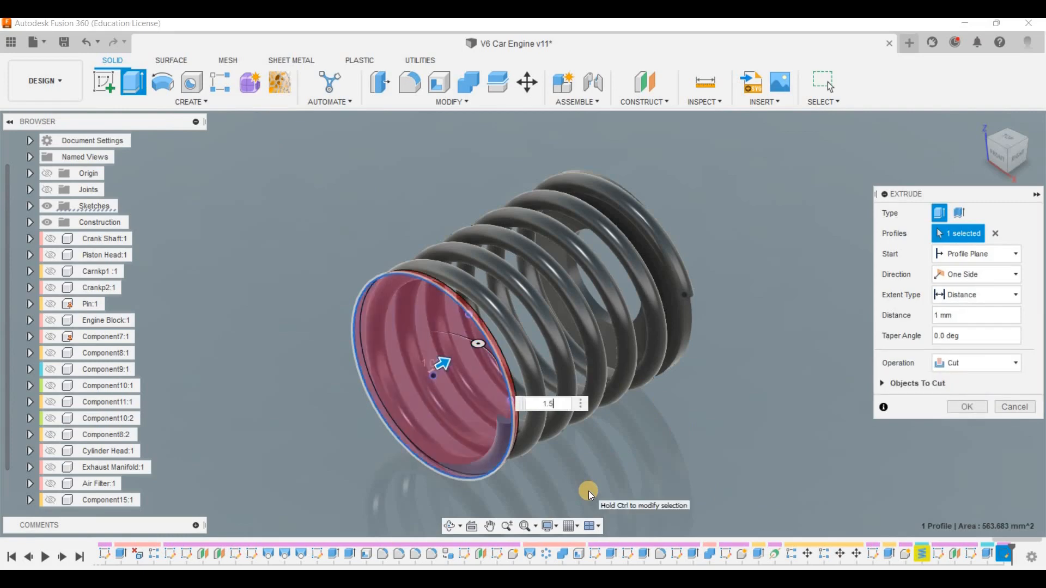
pyautogui.click(973, 364)
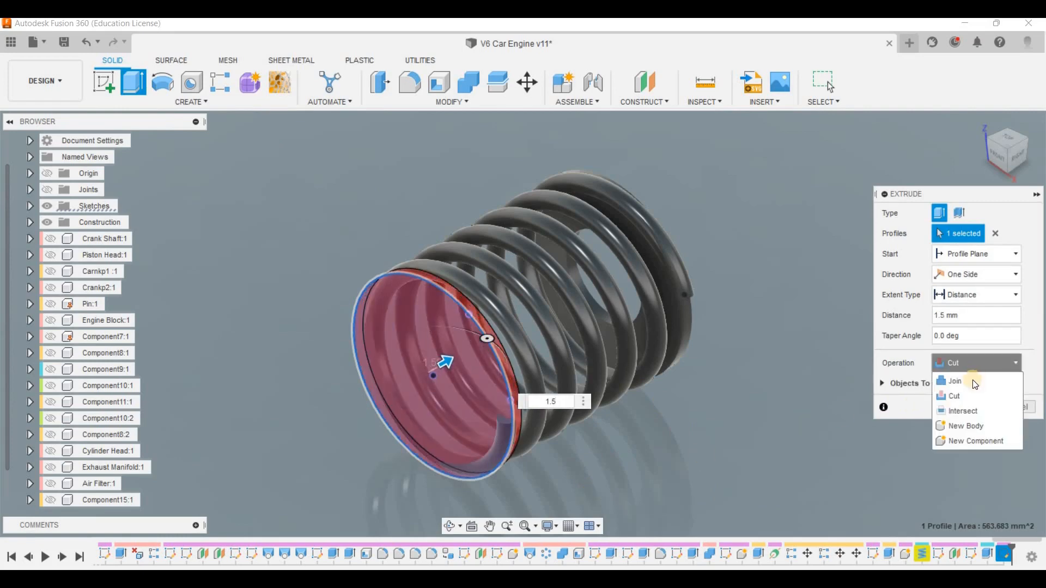
pyautogui.click(973, 382)
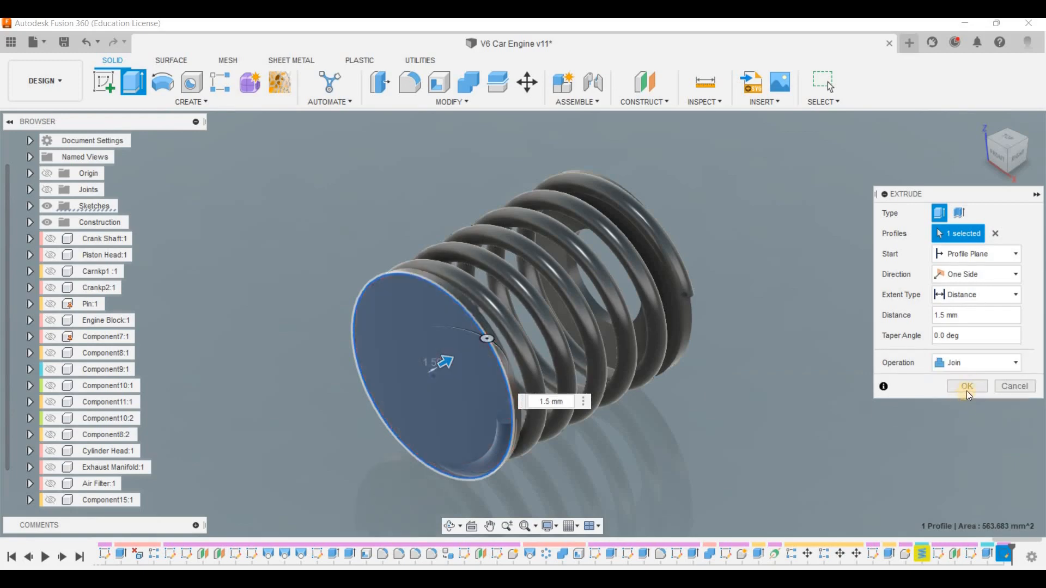
pyautogui.click(967, 386)
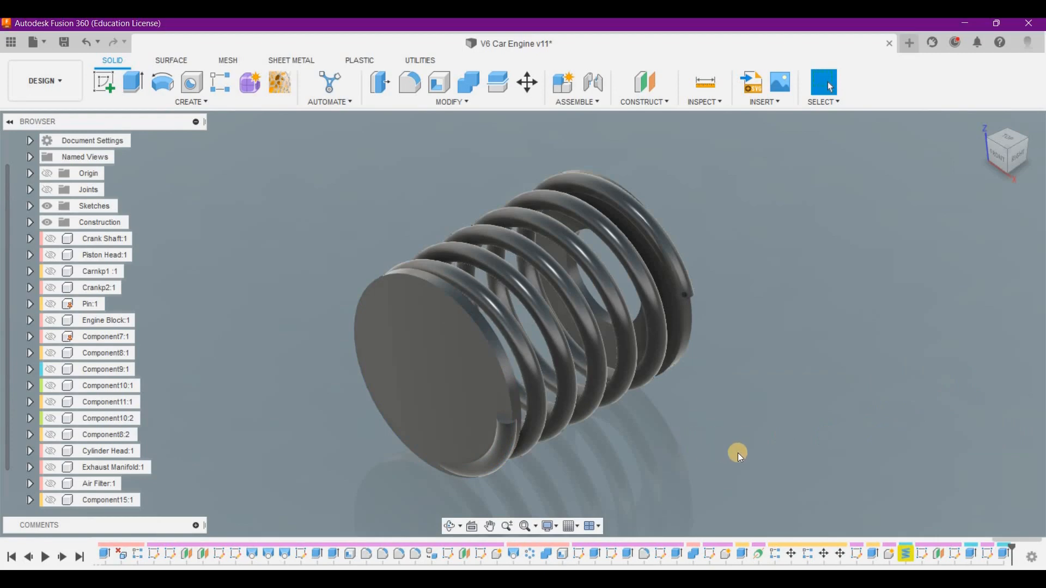
# Sketch a concentric circle larger than the coil's outline on the end disc's outer face and finish the sketch.
pyautogui.click(485, 374)
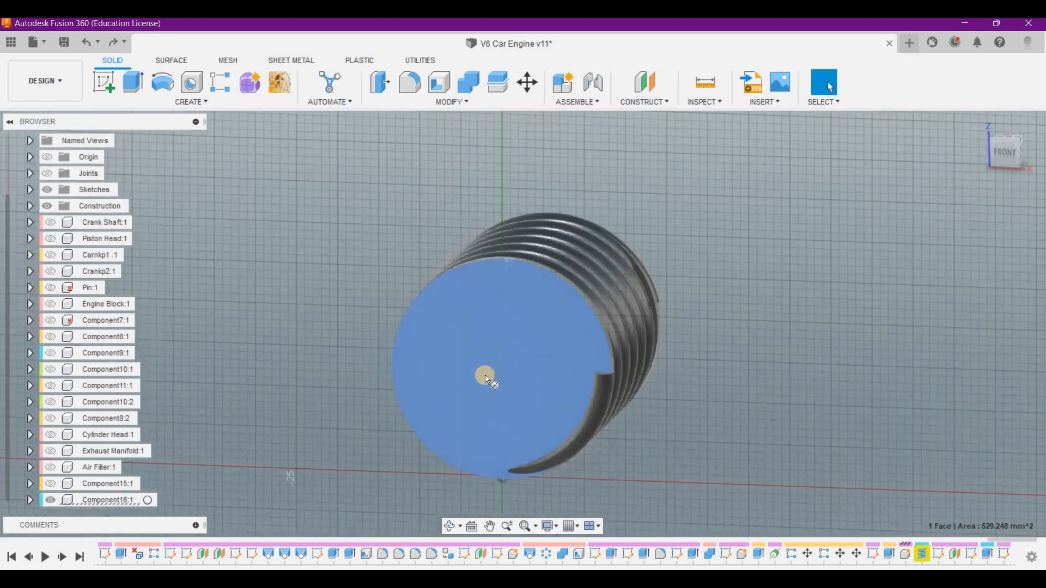
pyautogui.click(500, 381)
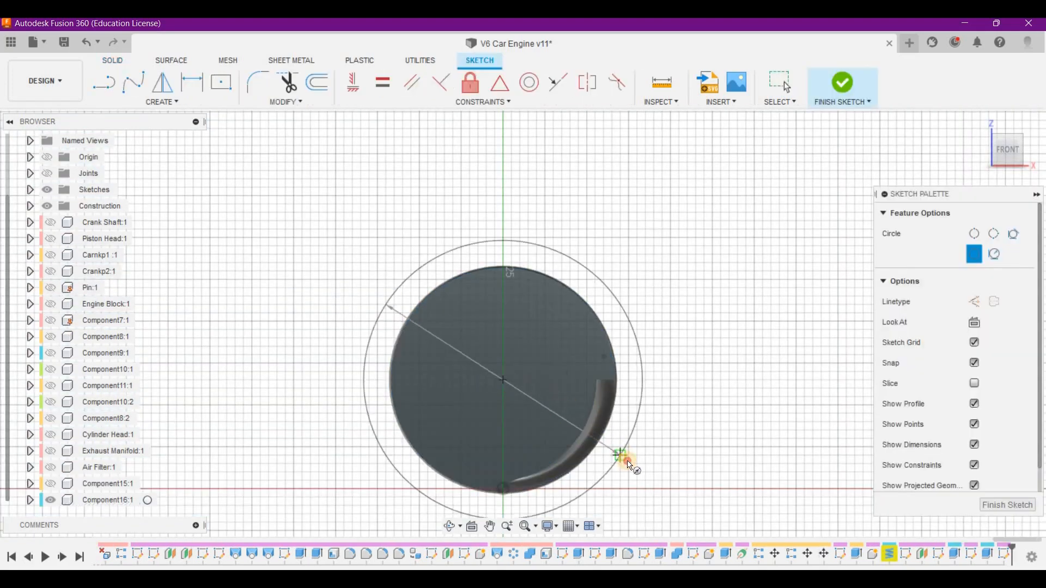
pyautogui.click(621, 459)
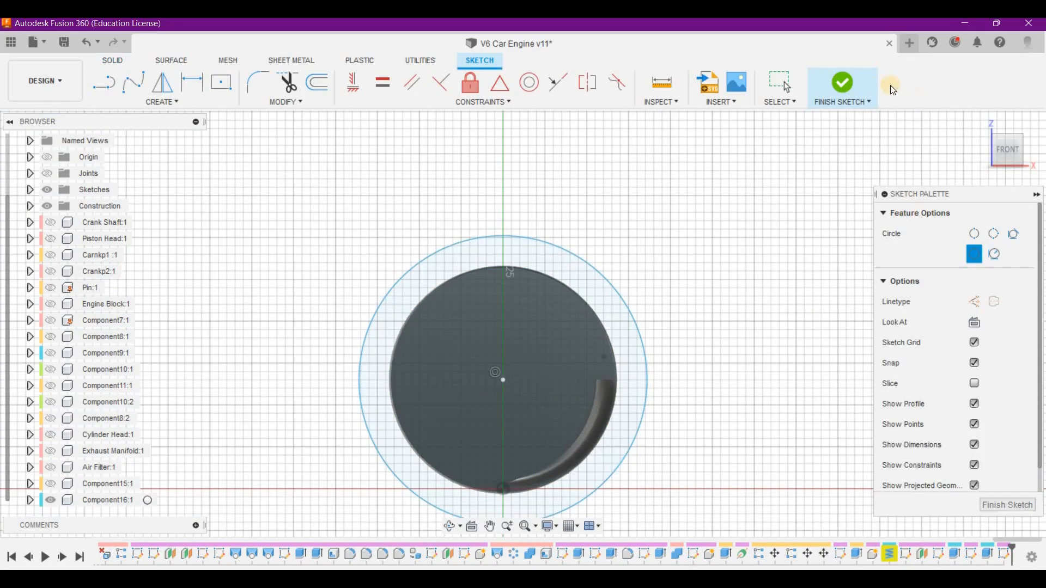
pyautogui.click(854, 88)
# Extrude the outer ring and disc profiles at the coil's near end 11 mm outward as a cut to trim the protruding wire.
pyautogui.click(981, 135)
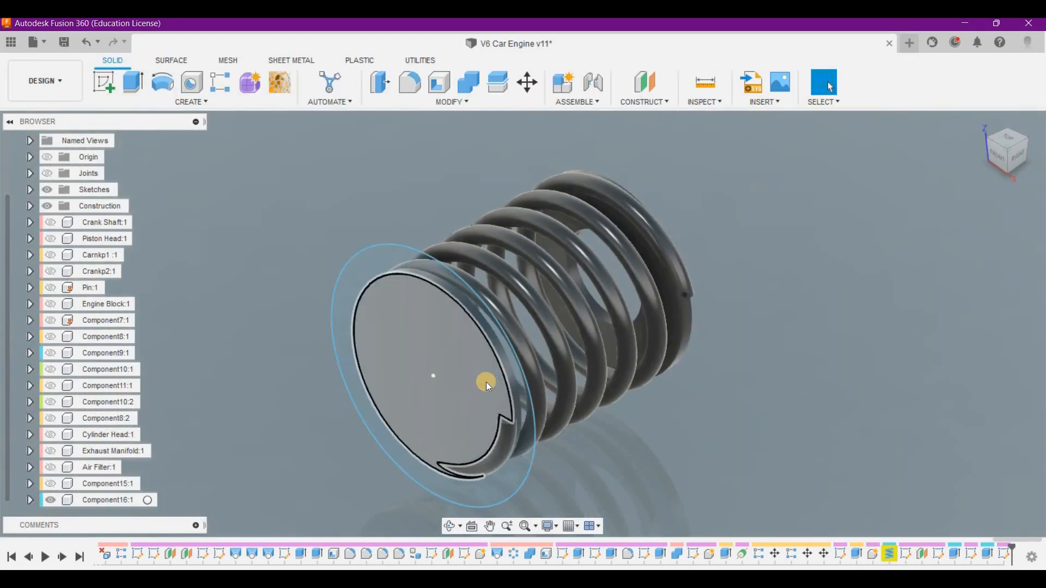
pyautogui.click(514, 379)
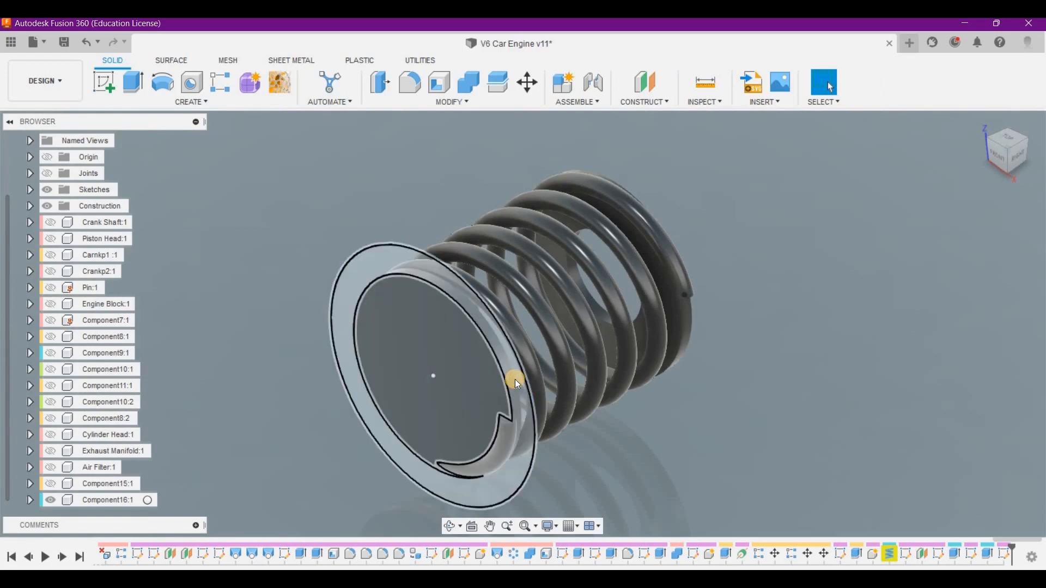
pyautogui.click(515, 379)
pyautogui.click(143, 85)
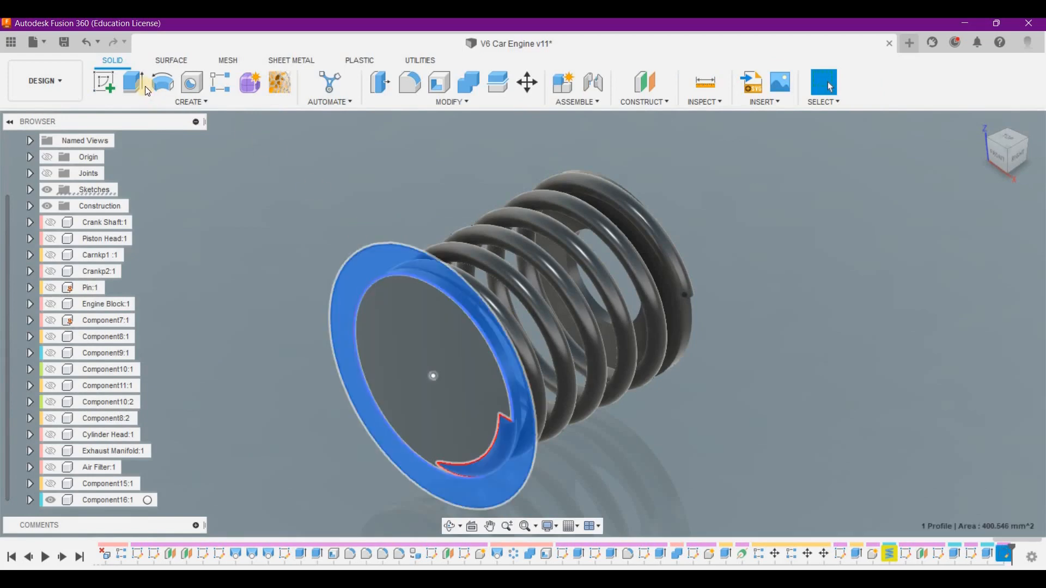
pyautogui.click(459, 354)
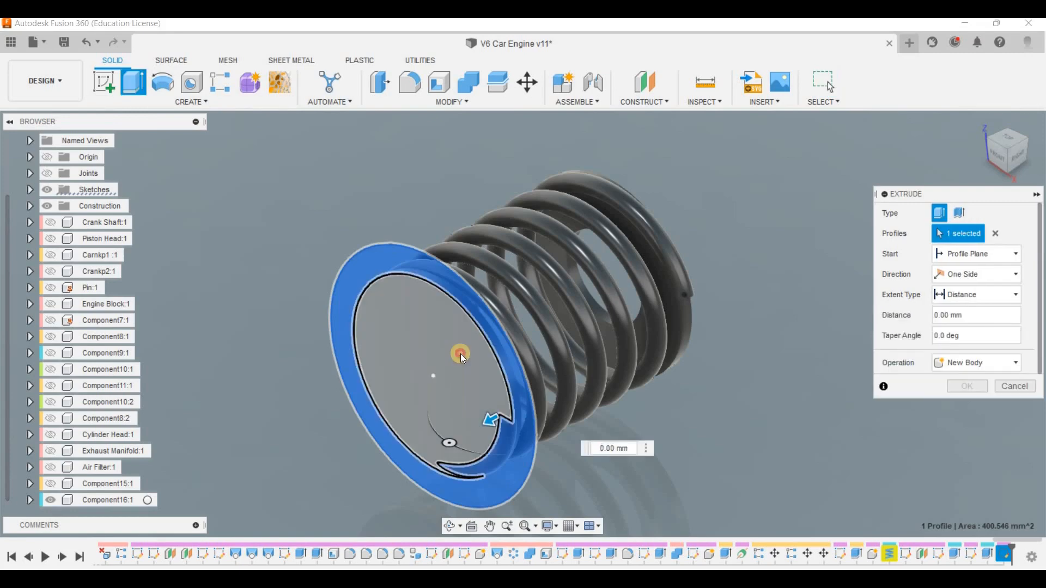
pyautogui.moveTo(412, 384); pyautogui.dragTo(349, 420)
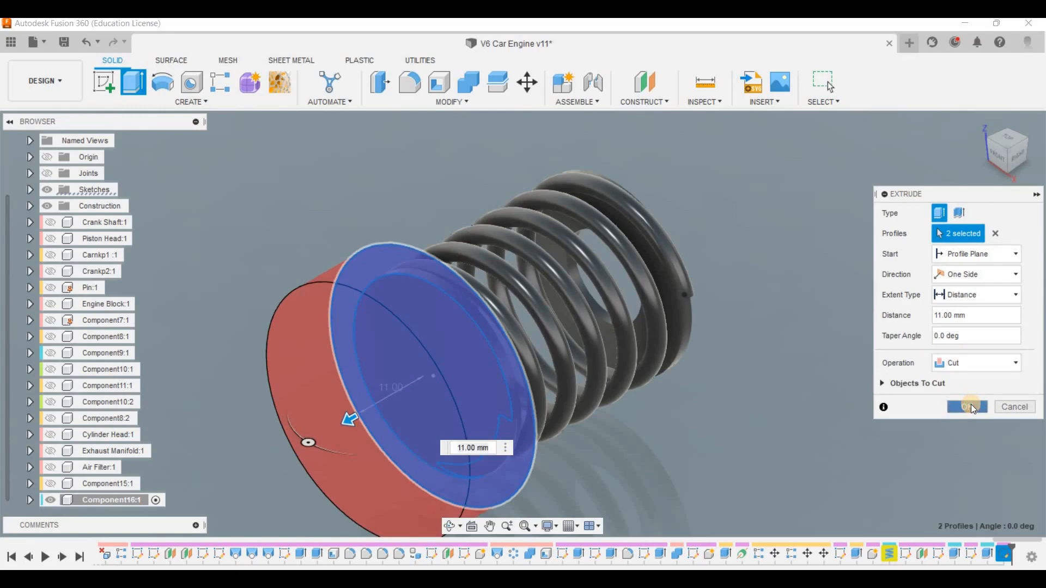
pyautogui.click(970, 405)
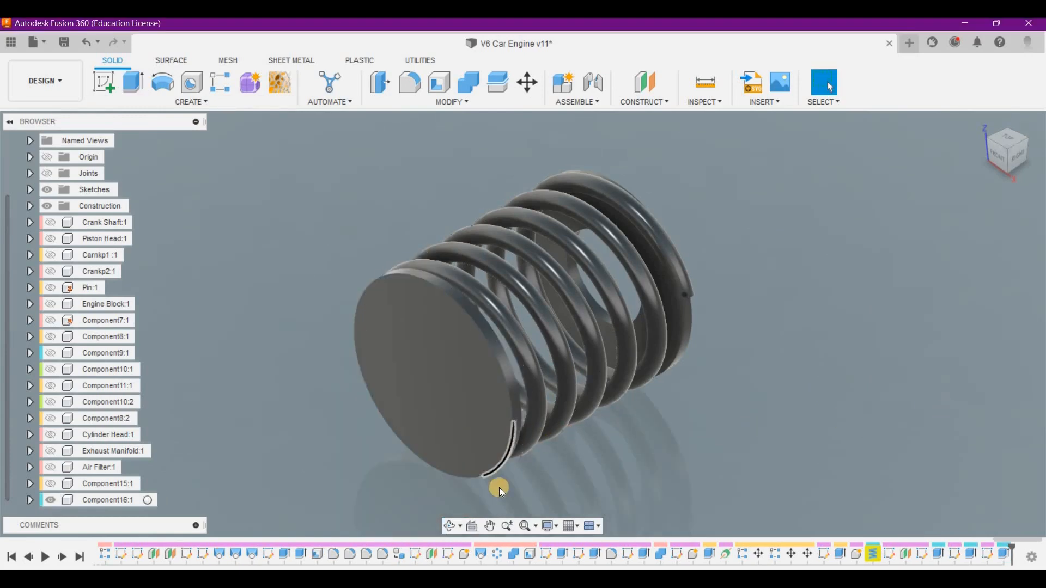
# Start a sketch on the outer face of the ring-shaped plate at the coil's far end.
pyautogui.click(453, 526)
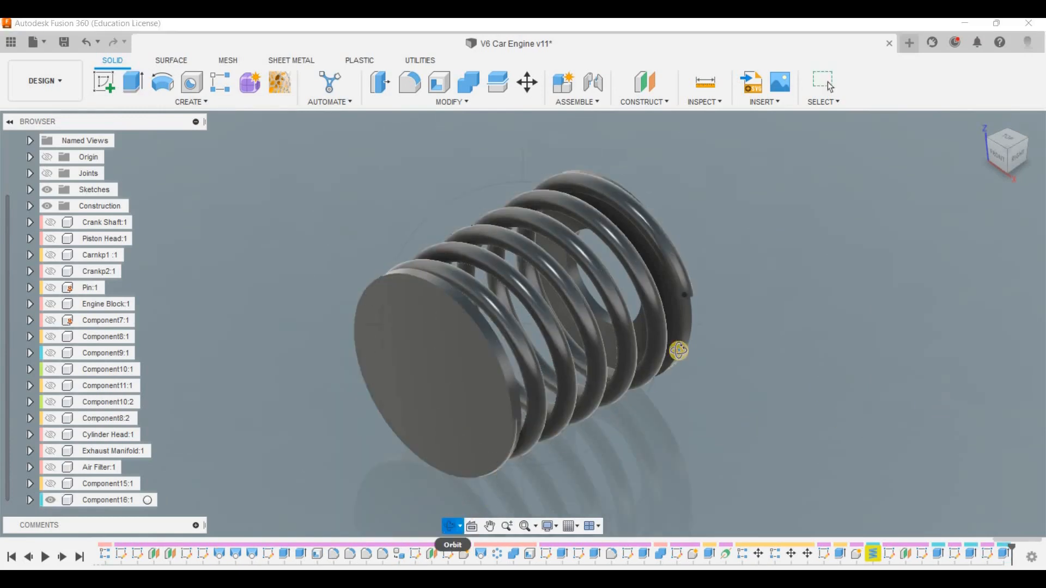
pyautogui.moveTo(605, 356); pyautogui.dragTo(562, 365)
pyautogui.press('Escape')
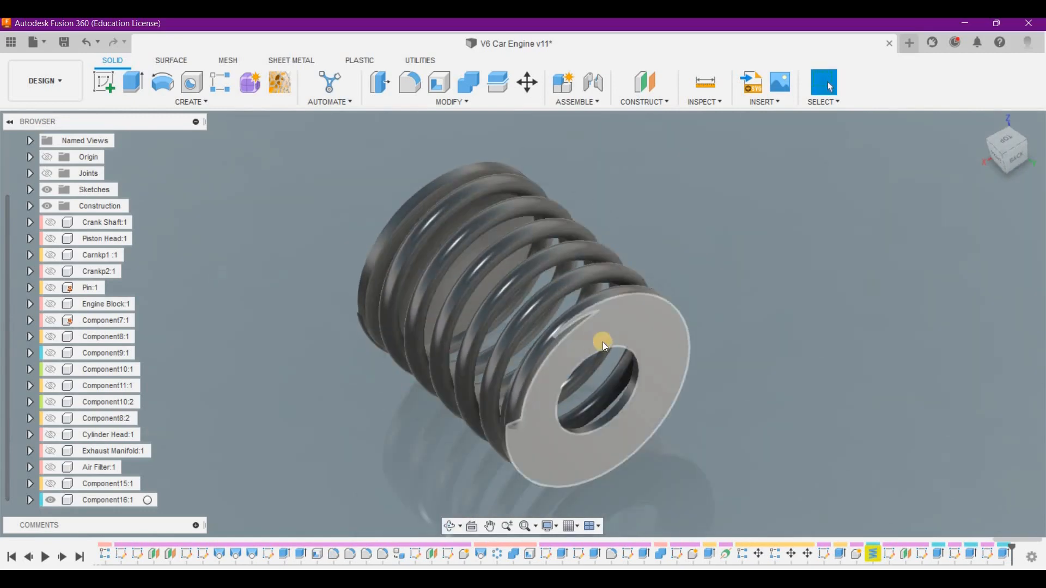
pyautogui.click(649, 328)
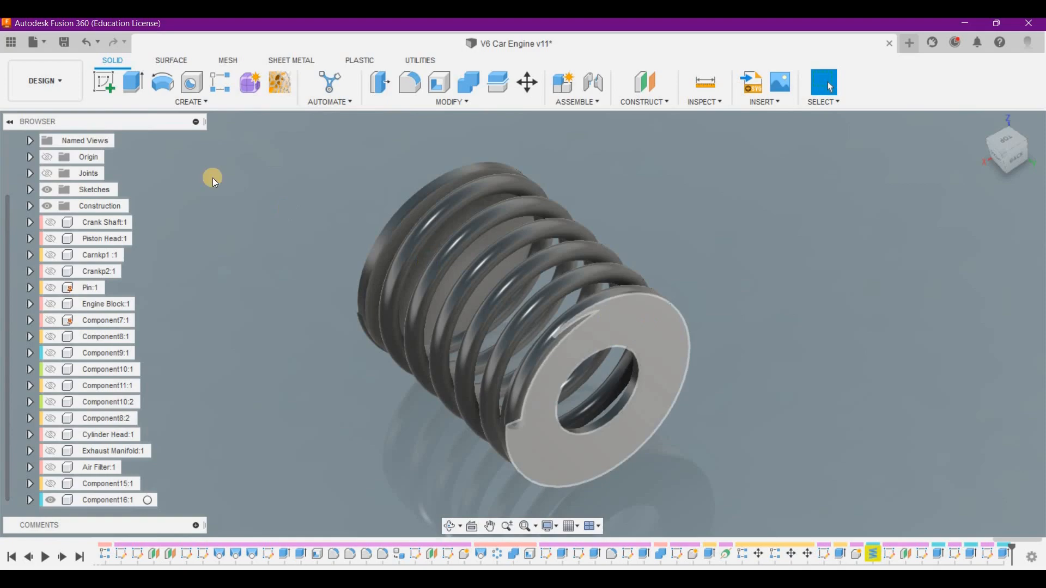
pyautogui.click(105, 83)
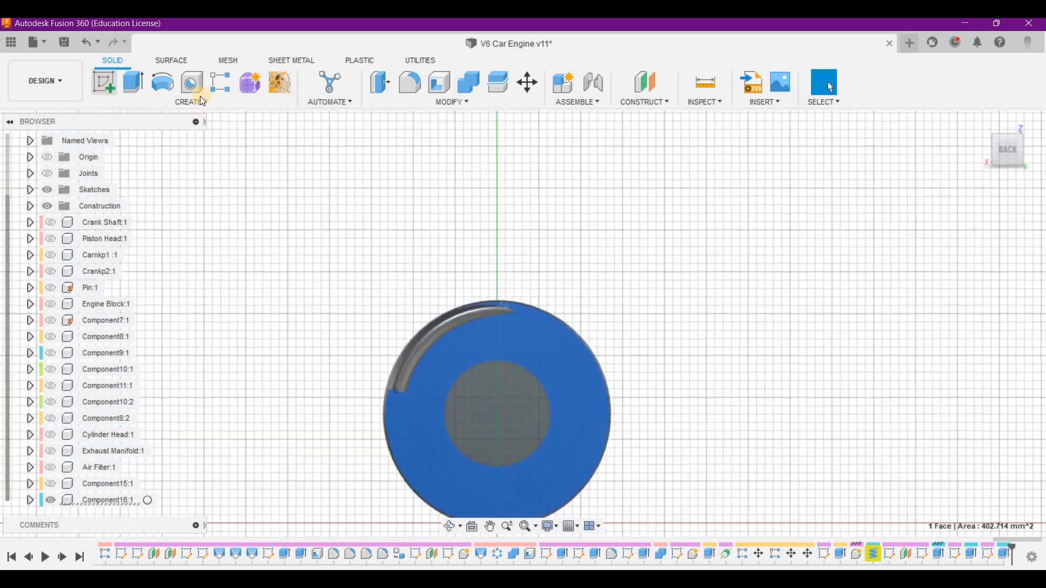
# Draw a circle concentric with the end plate and larger than the coil's outline, and finish the sketch.
pyautogui.click(188, 101)
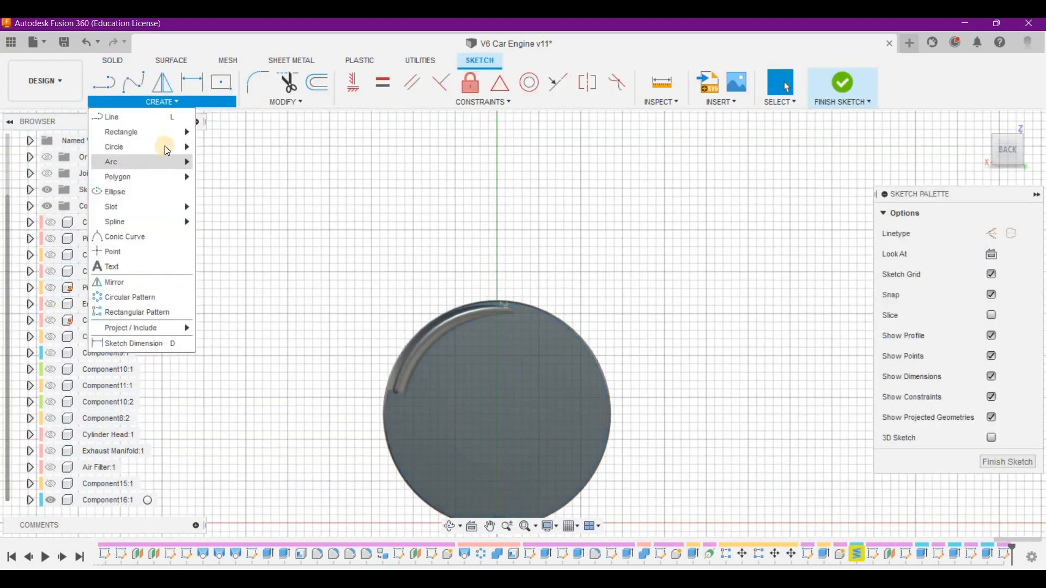
pyautogui.moveTo(165, 145)
pyautogui.click(232, 154)
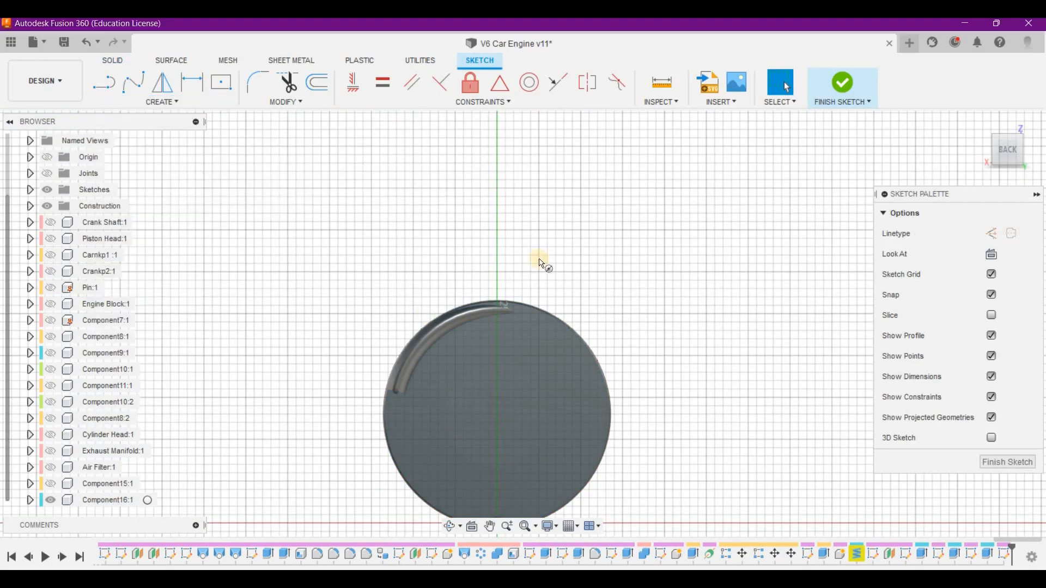
pyautogui.scroll(-1, 538, 221)
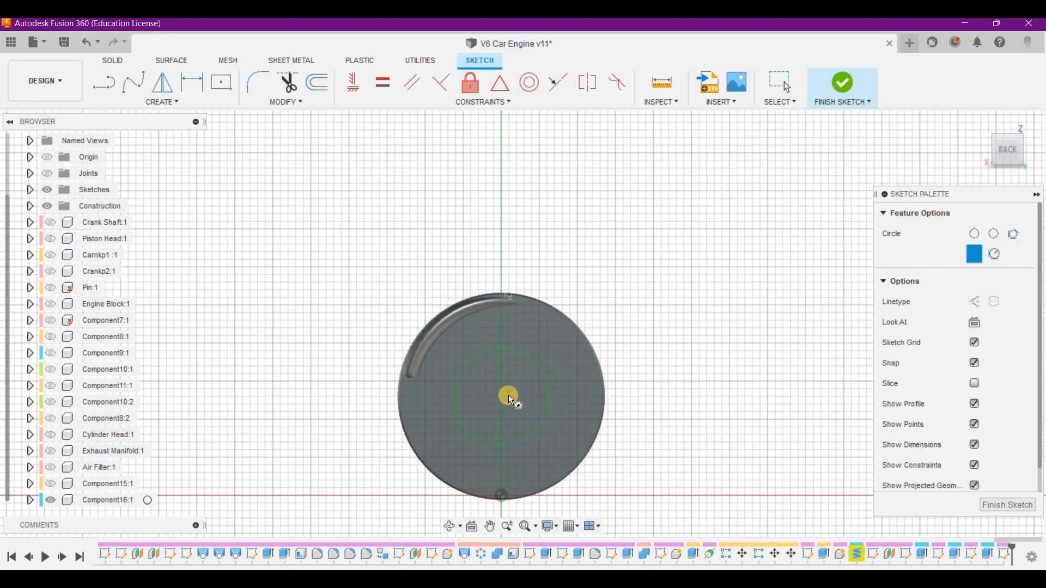
pyautogui.click(501, 396)
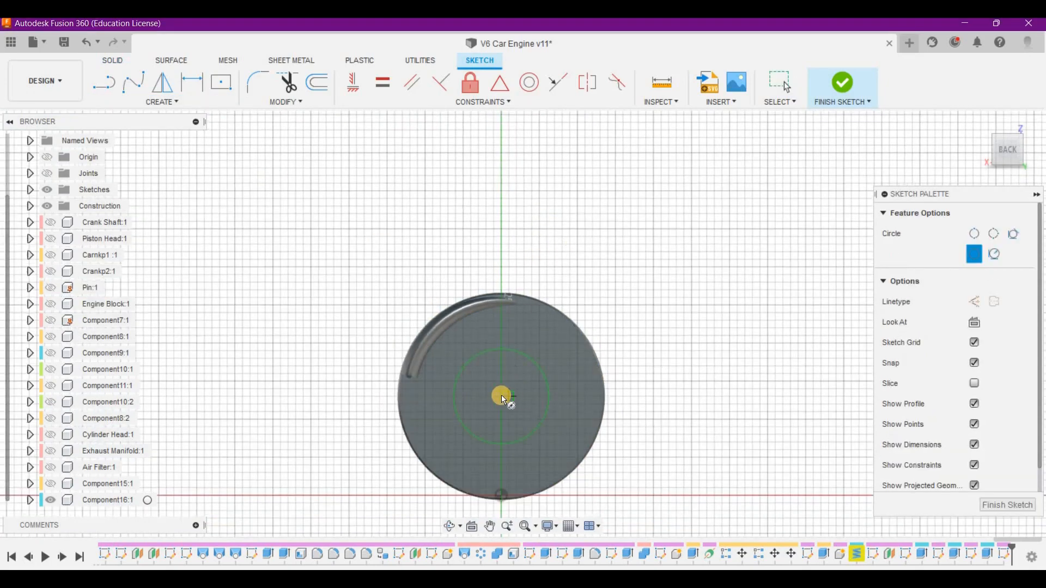
pyautogui.click(661, 456)
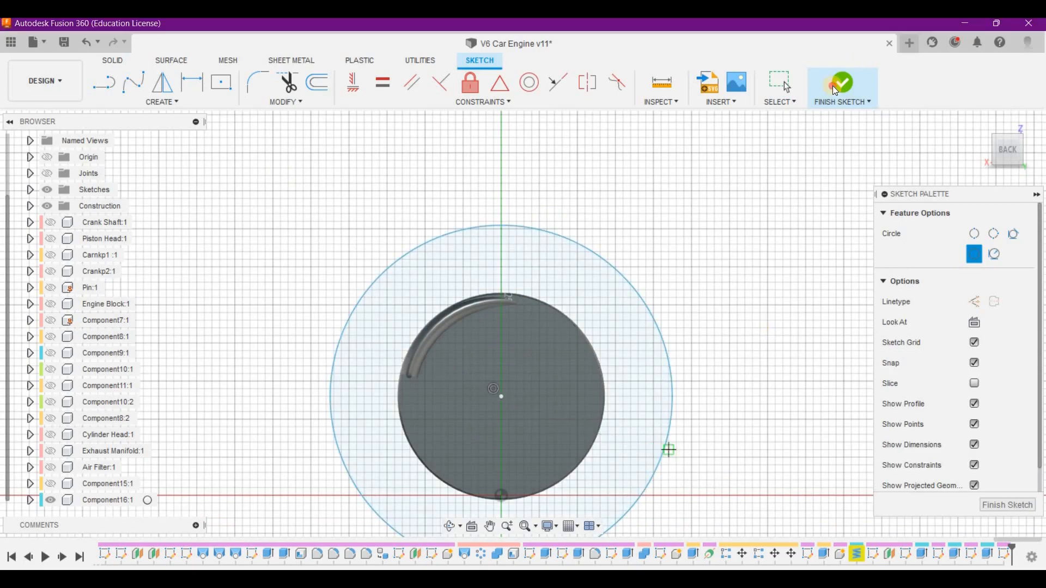
pyautogui.click(832, 86)
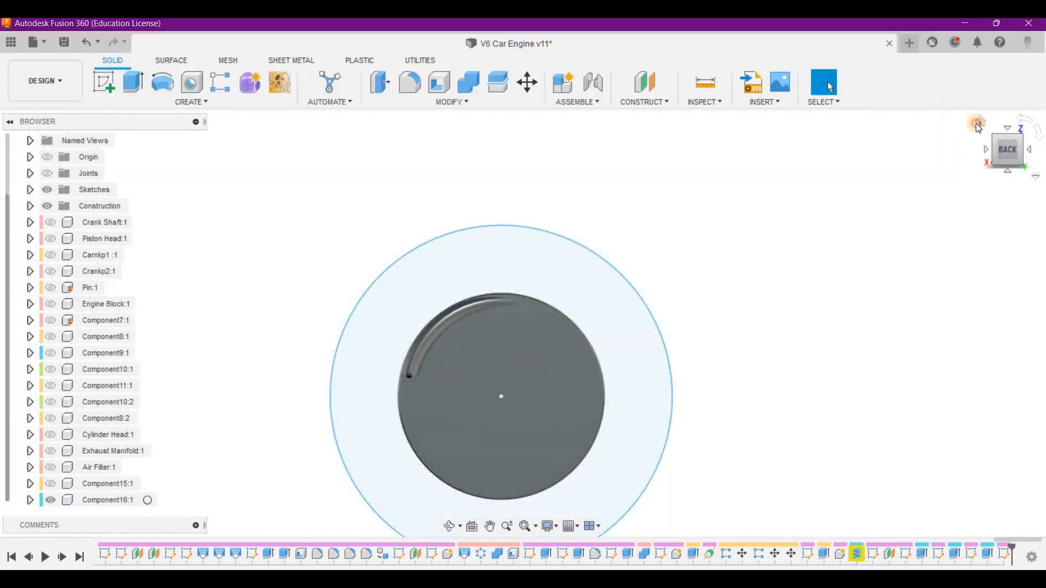
# Extrude the outer ring and plate-face profiles at the coil's far end 7 mm outward with the Cut operation.
pyautogui.click(978, 122)
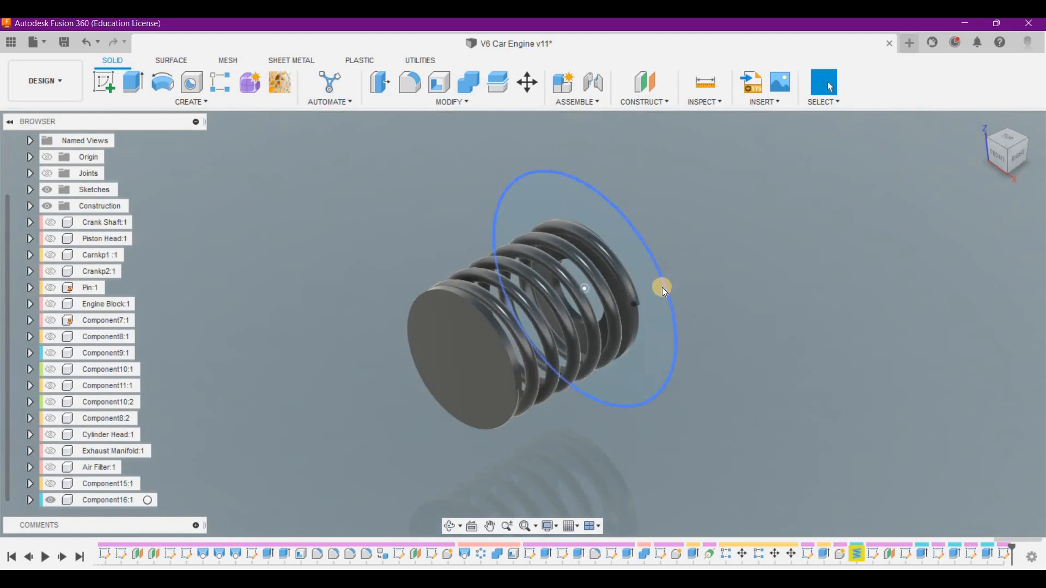
pyautogui.click(660, 289)
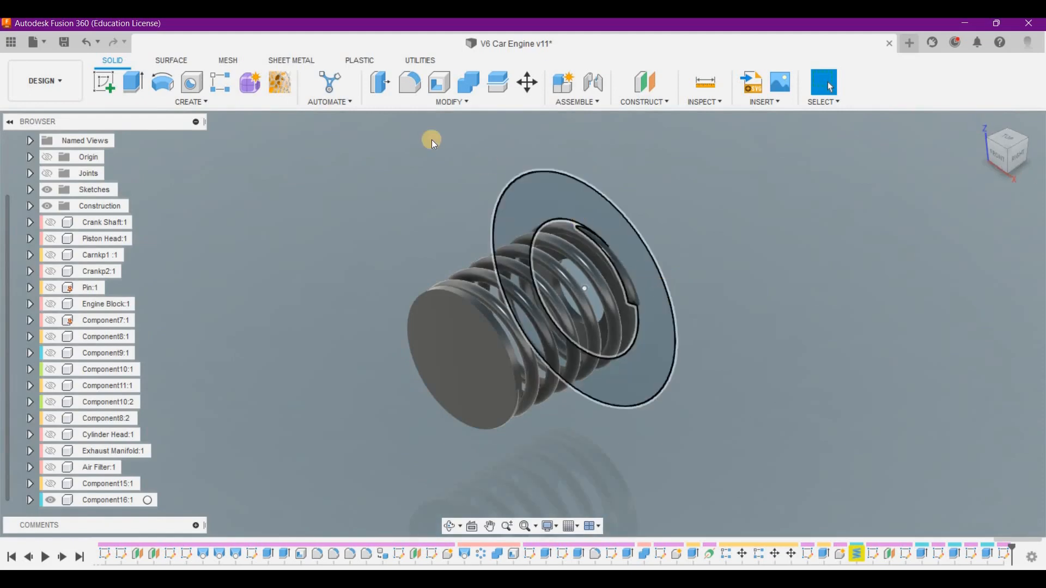
pyautogui.click(132, 82)
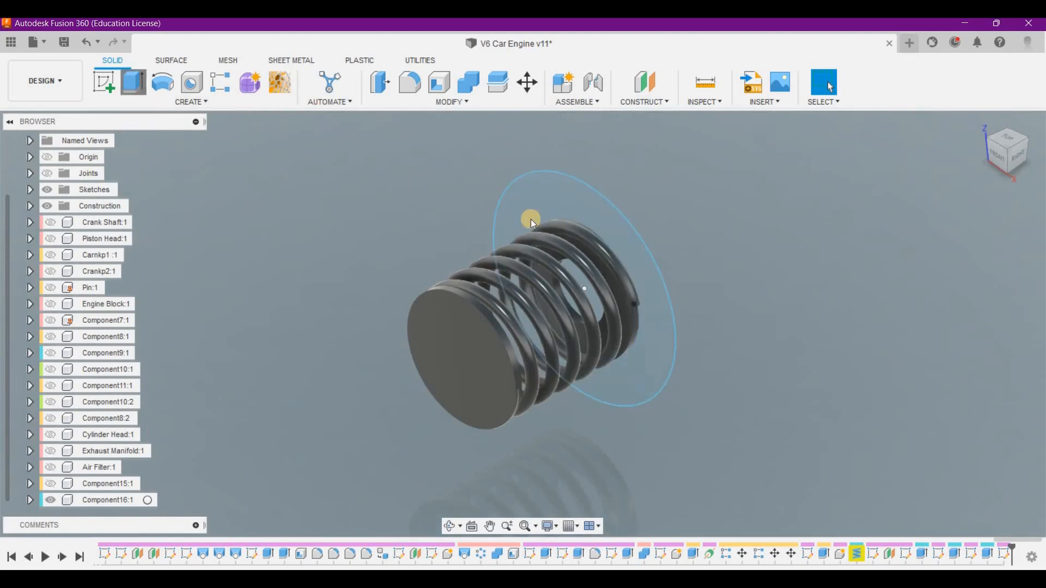
pyautogui.click(652, 263)
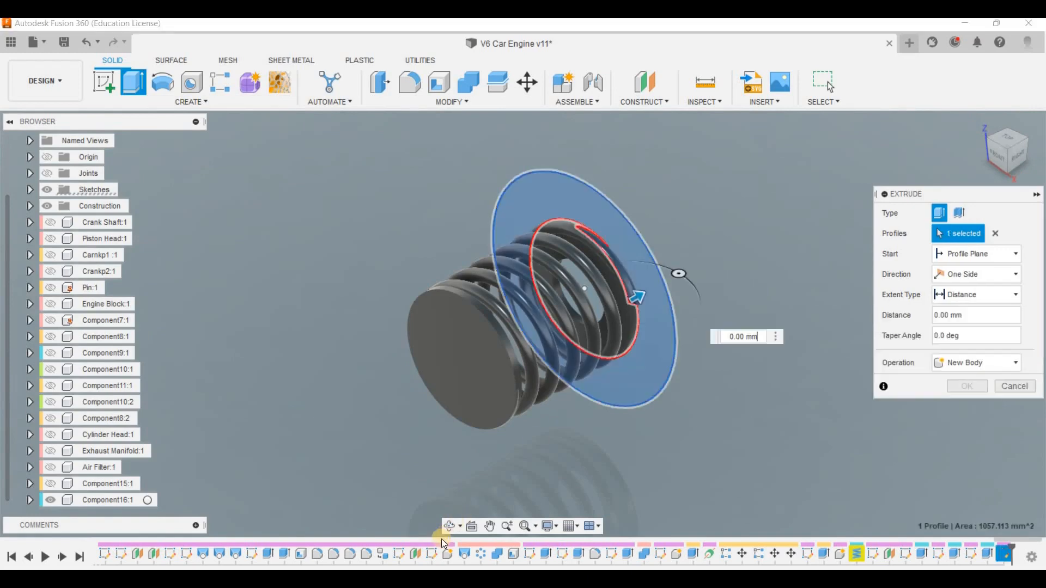
pyautogui.moveTo(613, 396); pyautogui.dragTo(544, 399)
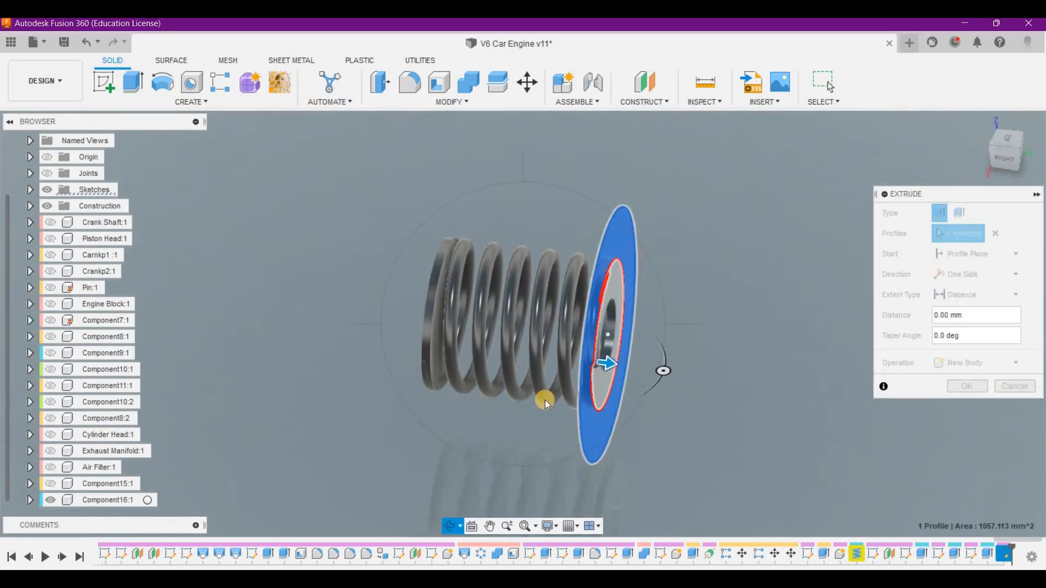
pyautogui.click(602, 381)
pyautogui.click(608, 355)
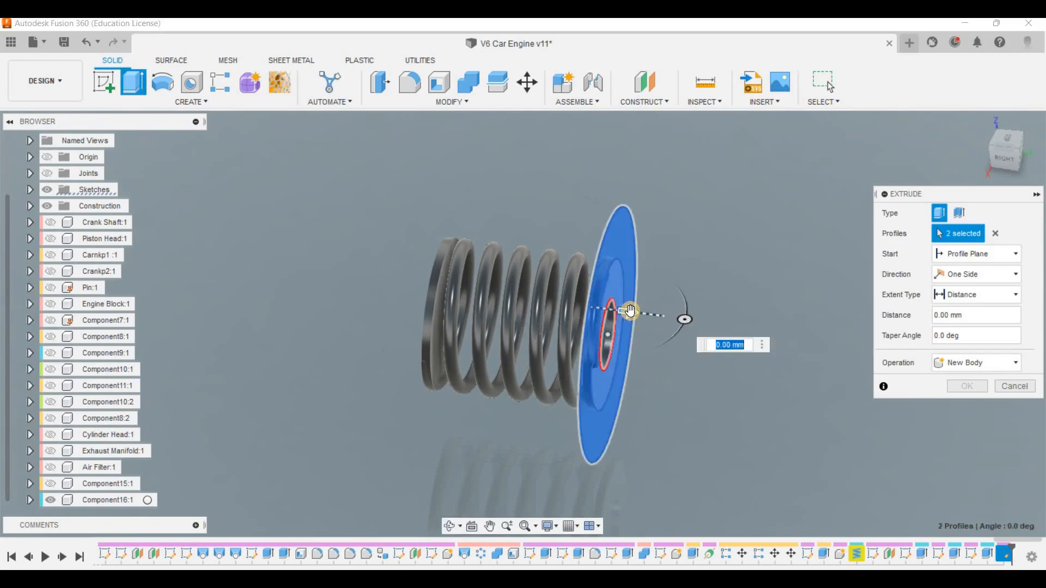
pyautogui.moveTo(670, 318); pyautogui.dragTo(683, 318)
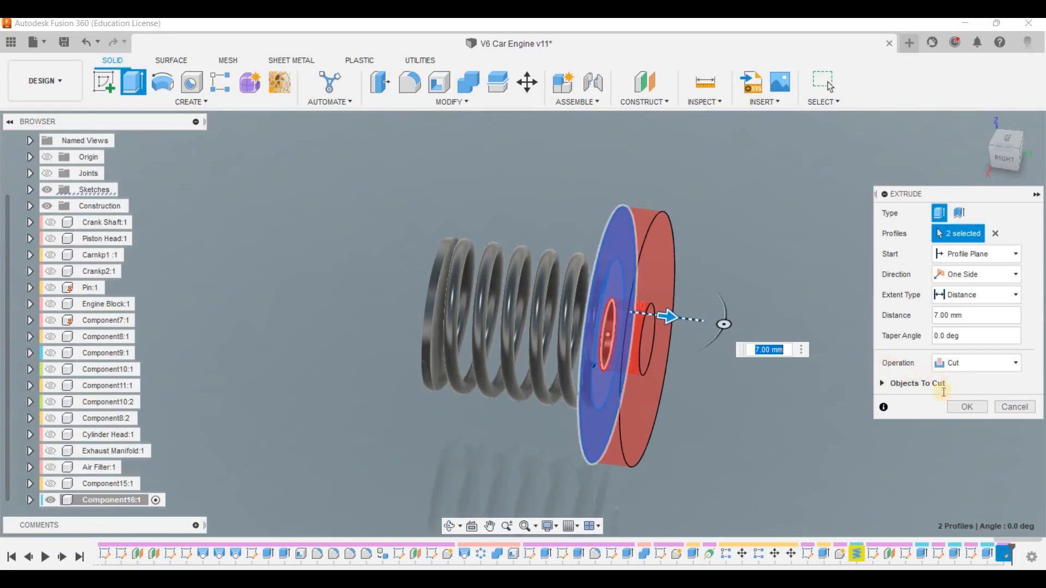
pyautogui.click(966, 407)
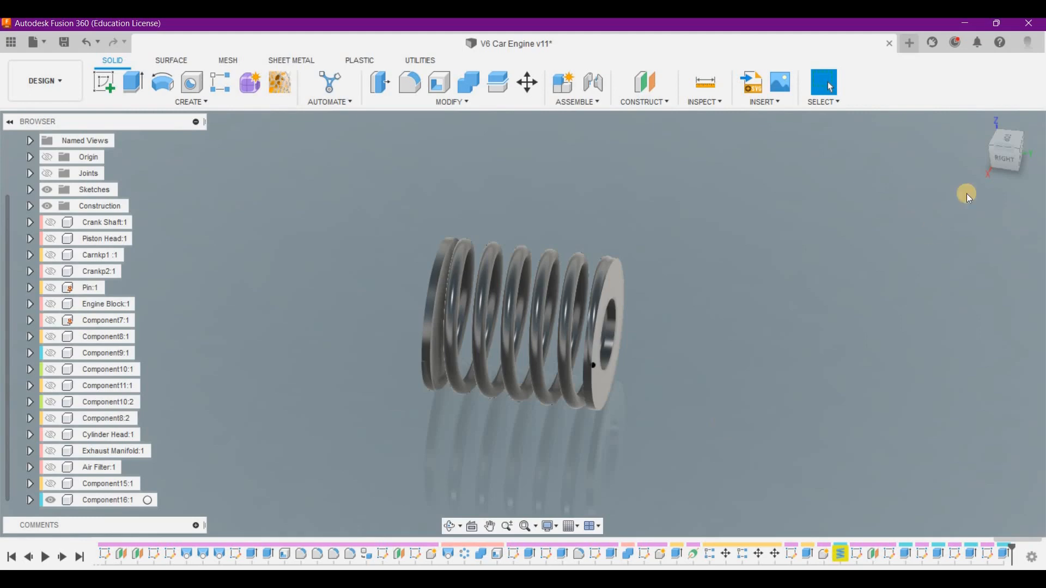
# Hide the spring component and start a sketch on the front origin plane.
pyautogui.click(978, 124)
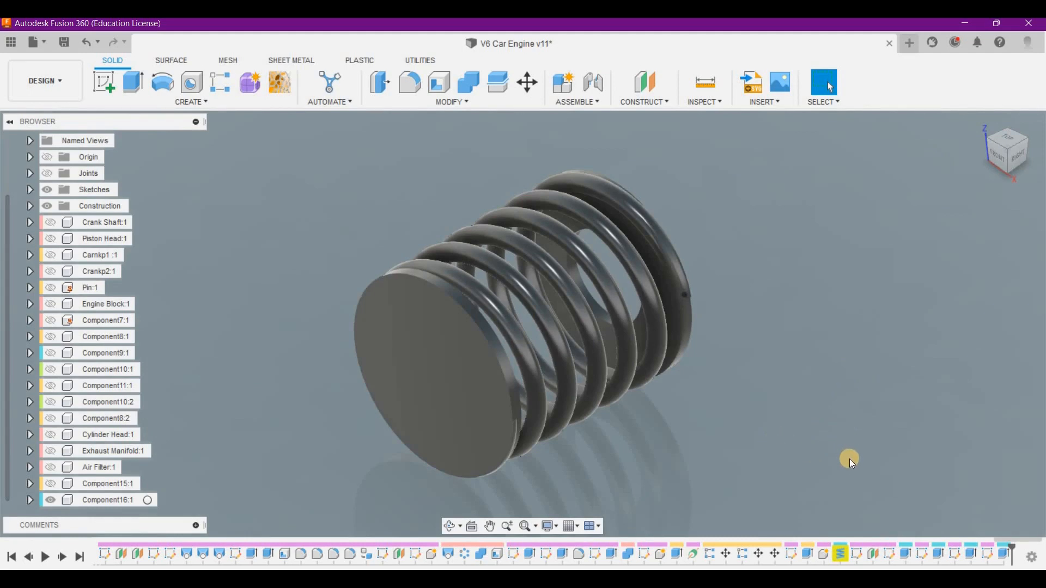
pyautogui.click(50, 500)
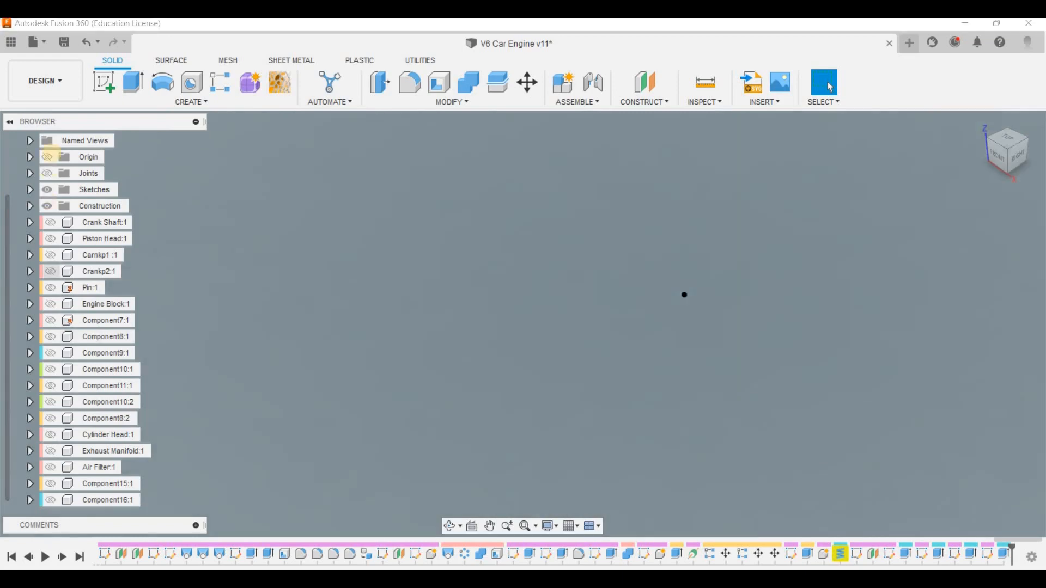
pyautogui.click(105, 84)
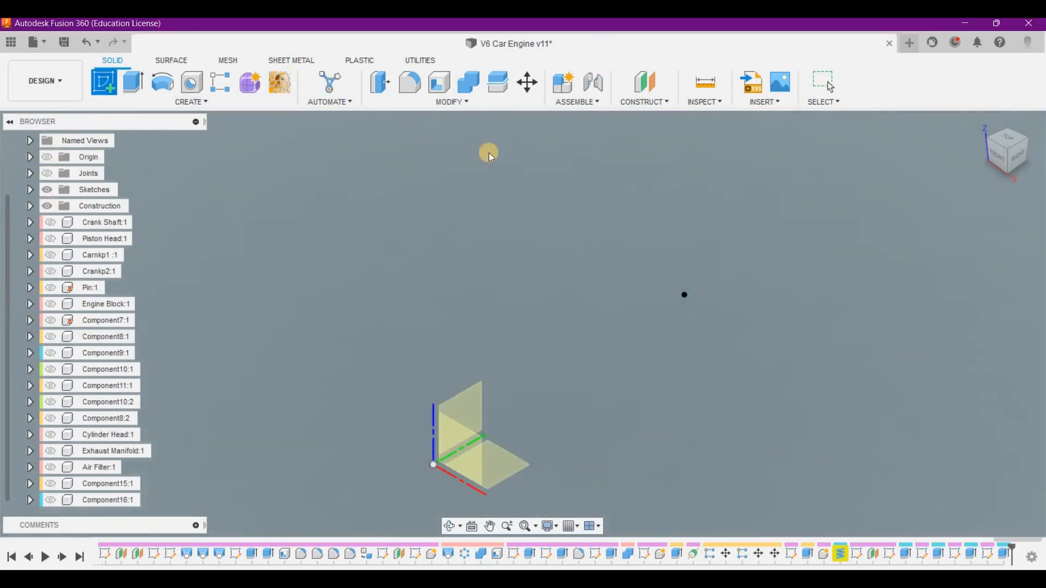
pyautogui.click(980, 121)
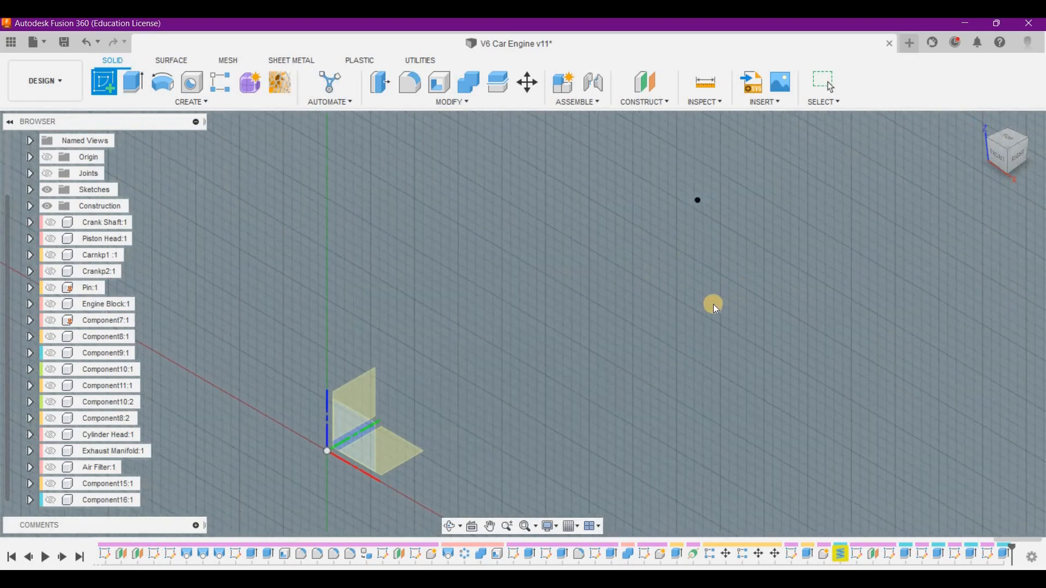
pyautogui.scroll(-1, 587, 284)
pyautogui.scroll(-1, 587, 284)
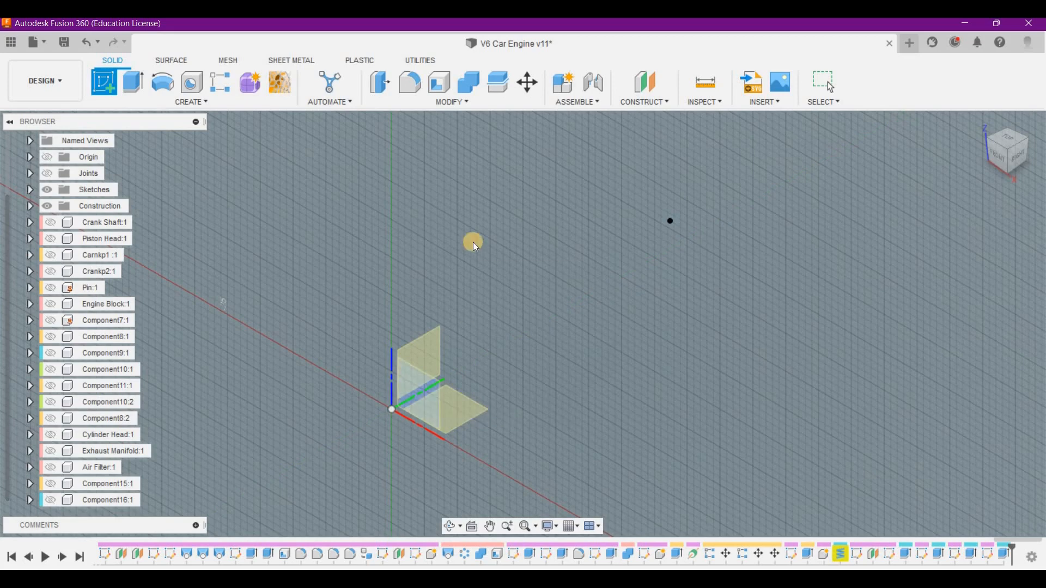
pyautogui.click(418, 400)
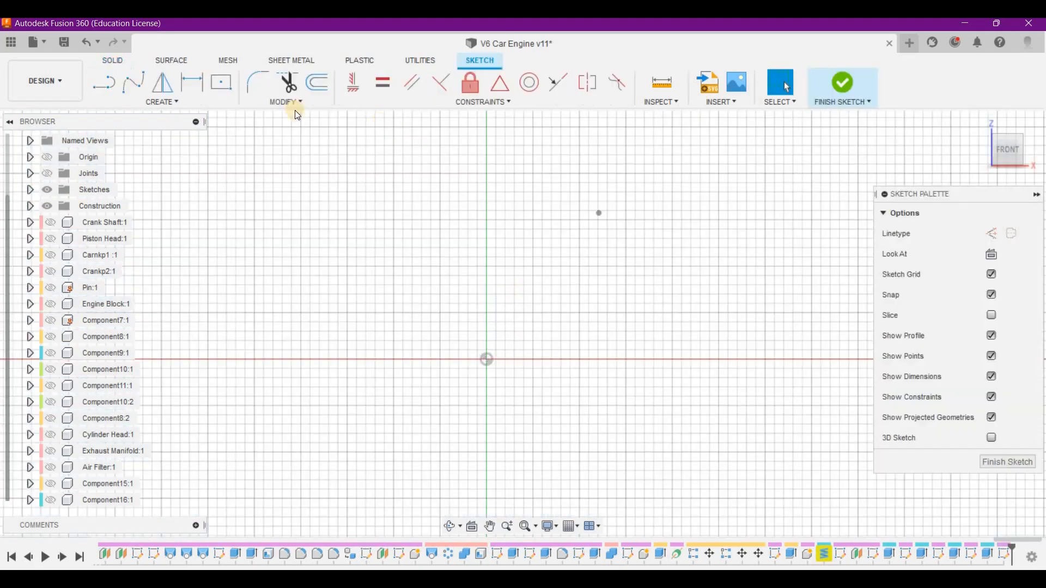
# Draw connected lines from the origin straight up, a short way in positive X, and back down about three fifths of the height.
pyautogui.click(104, 82)
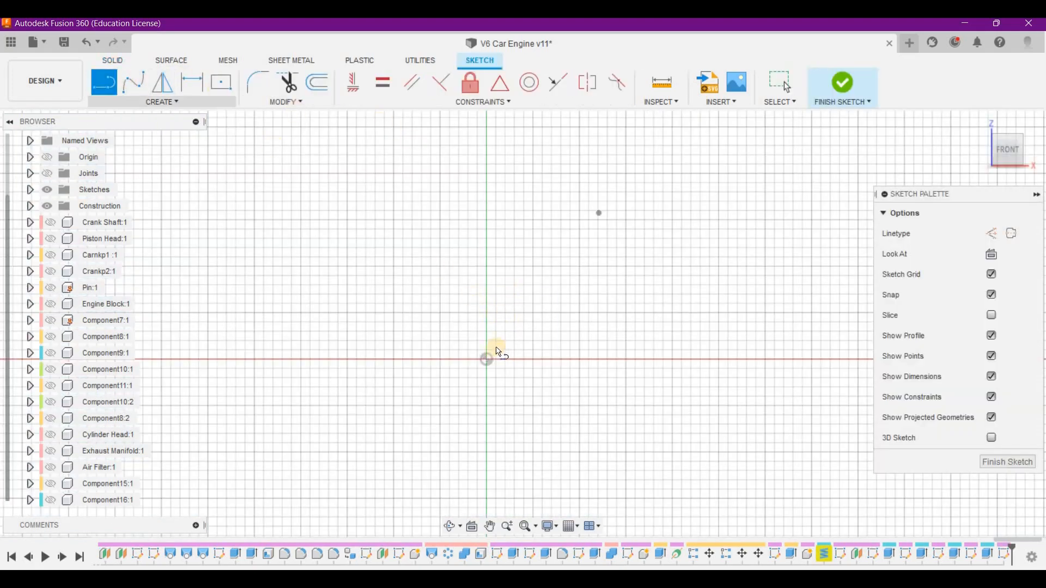
pyautogui.click(487, 173)
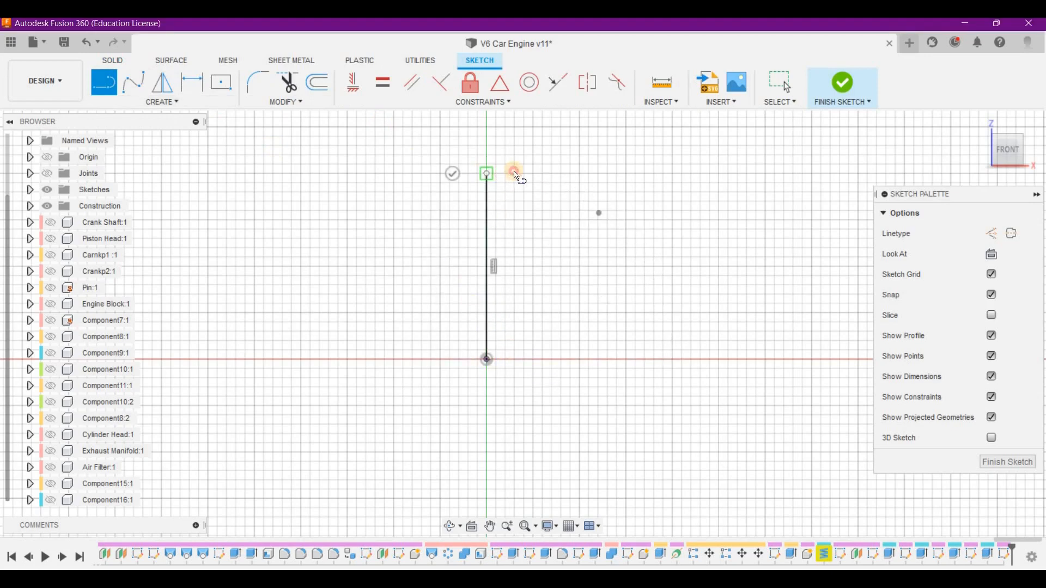
pyautogui.click(514, 173)
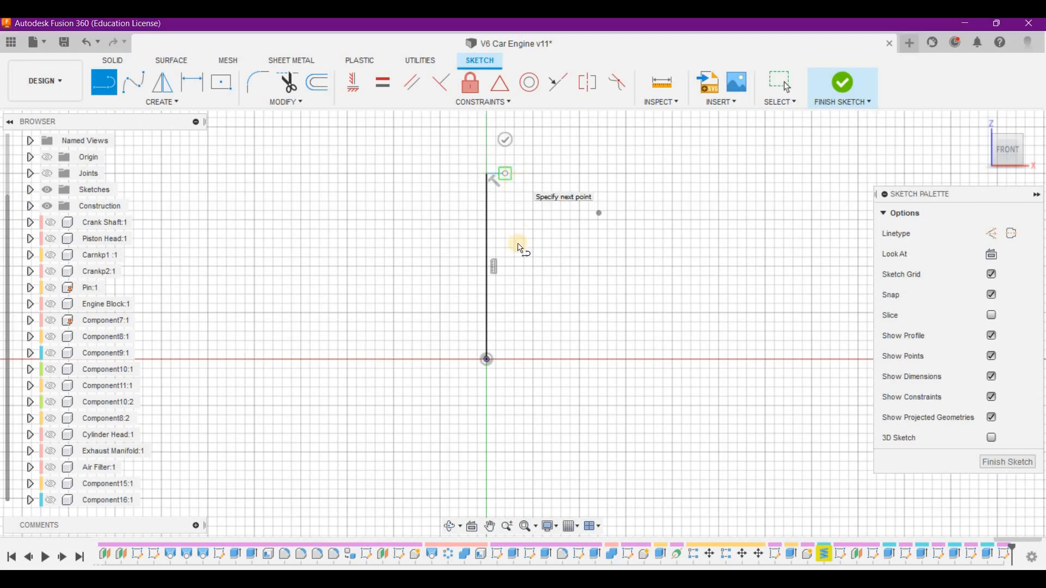
pyautogui.click(508, 284)
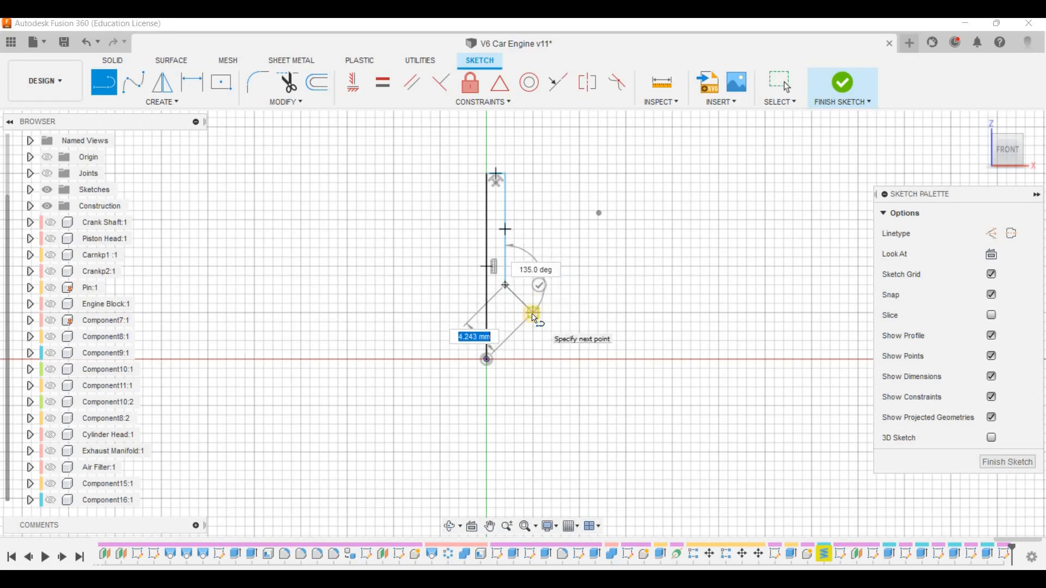
pyautogui.press('Escape')
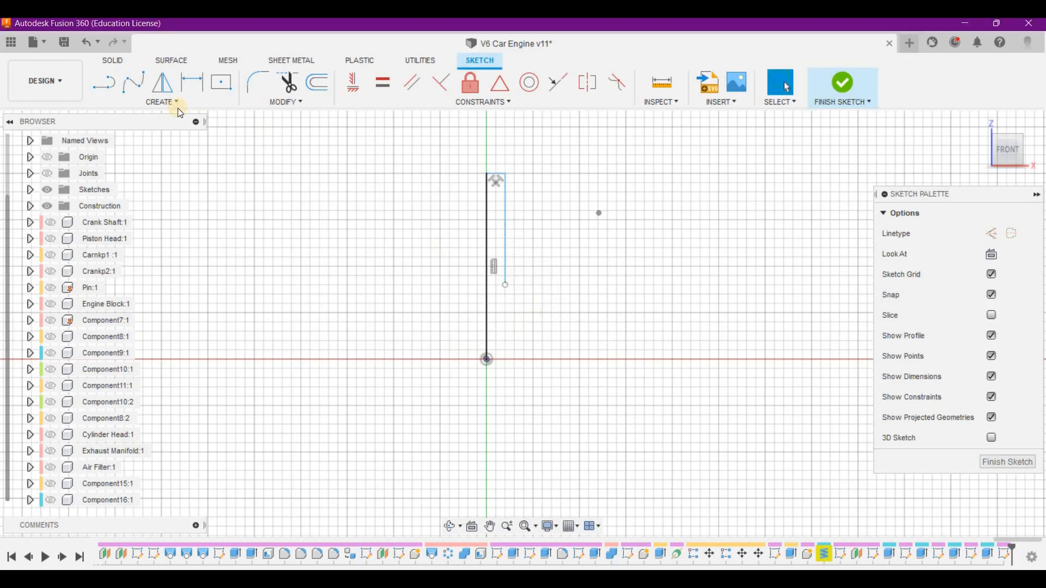
# Draw connected lines from the origin about 10 mm in positive X, 2 mm straight up, and about 1.4 mm diagonally back at 135 degrees.
pyautogui.click(110, 84)
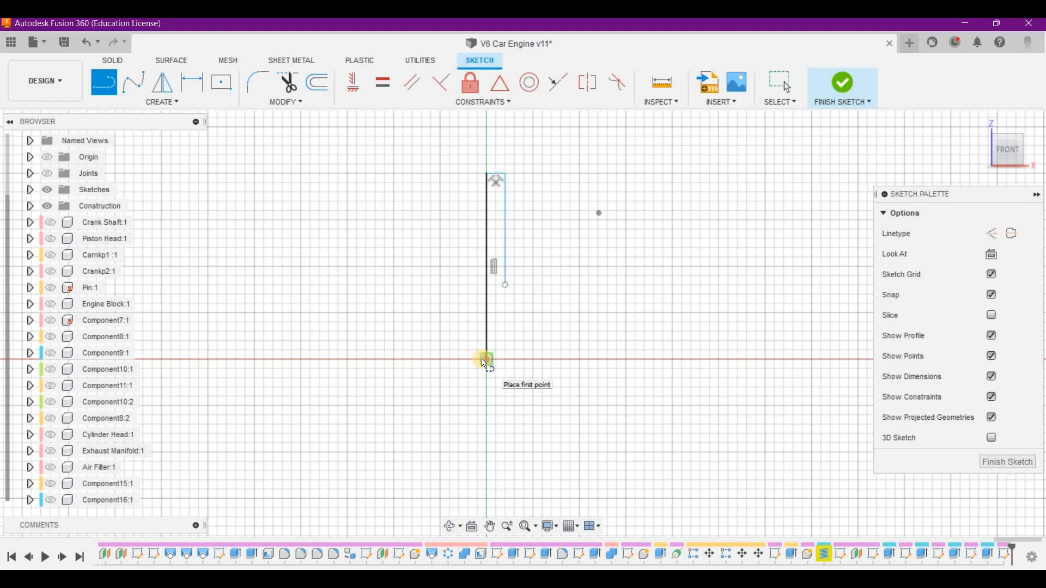
pyautogui.click(486, 360)
pyautogui.click(580, 359)
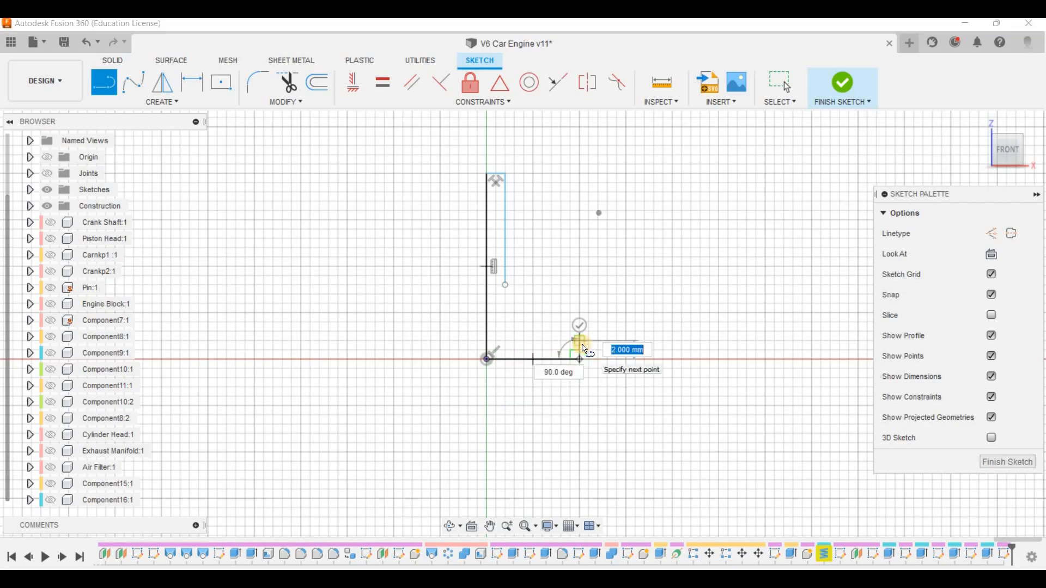
pyautogui.click(582, 344)
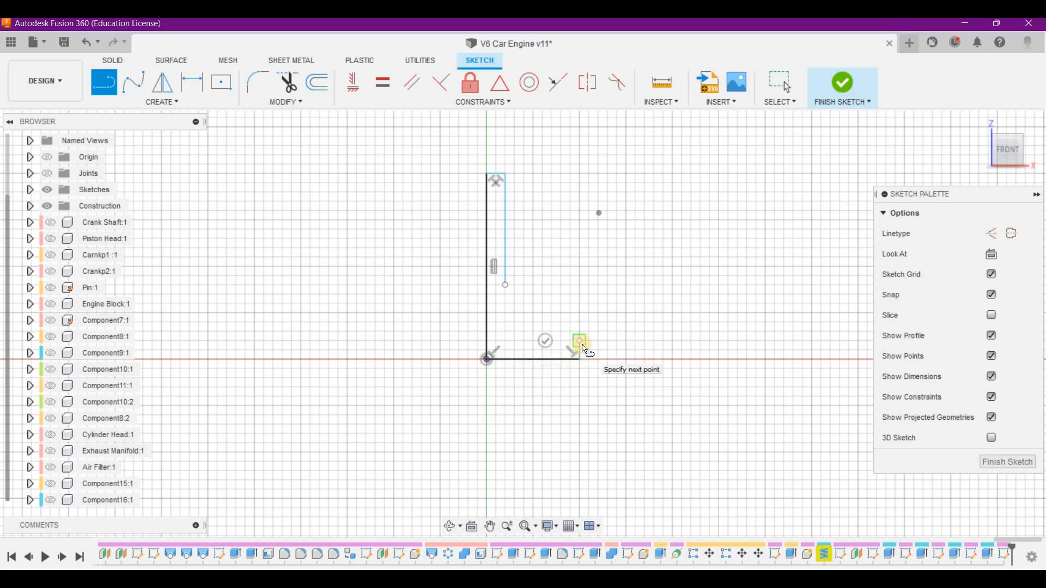
pyautogui.scroll(2, 586, 349)
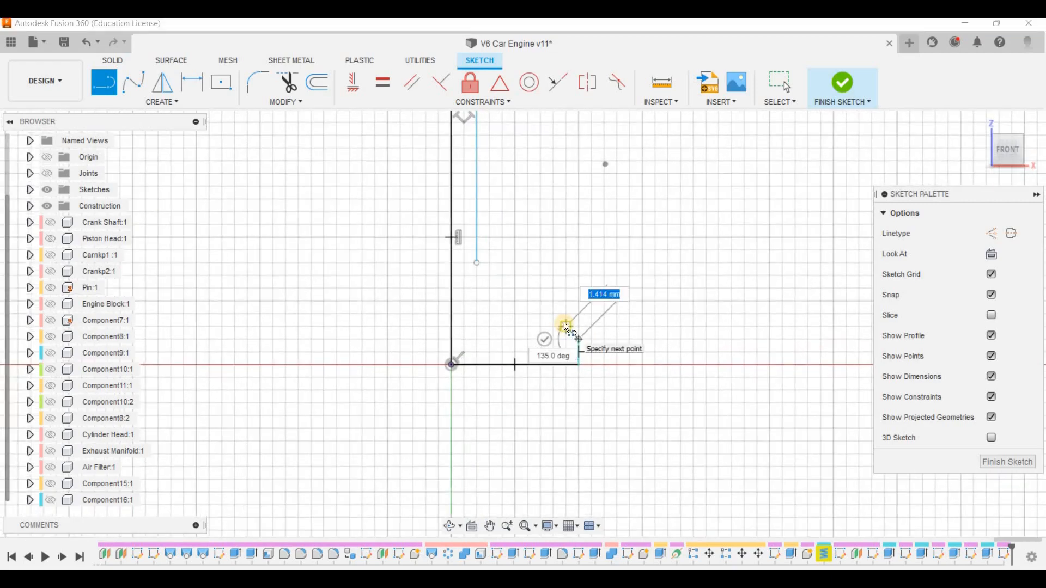
pyautogui.click(564, 325)
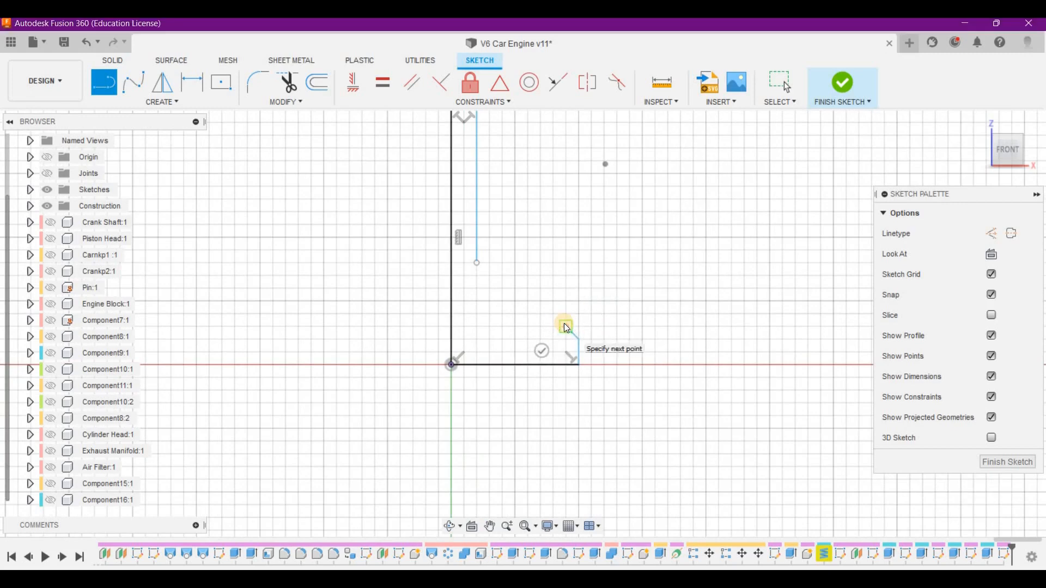
pyautogui.press('Escape')
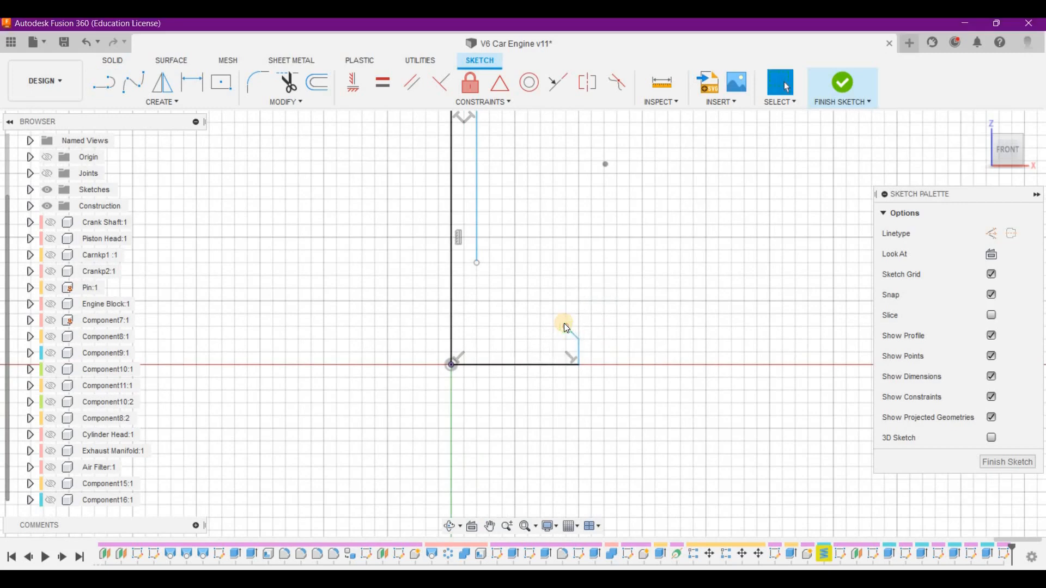
# Join the open ends of the stem line and the short diagonal with a concave three-point arc, closing the profile.
pyautogui.click(164, 103)
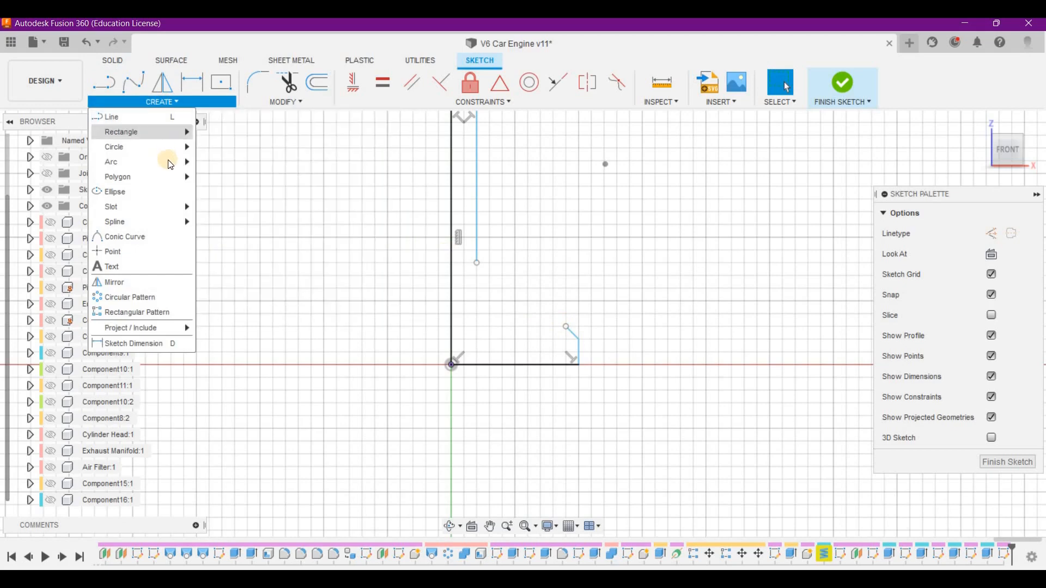
pyautogui.moveTo(166, 162)
pyautogui.click(226, 163)
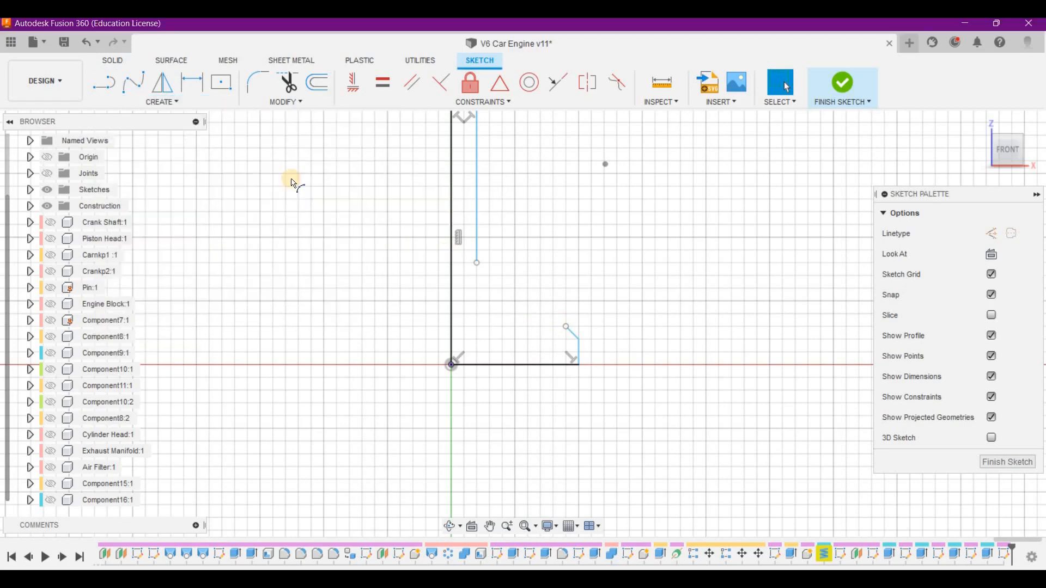
pyautogui.click(477, 265)
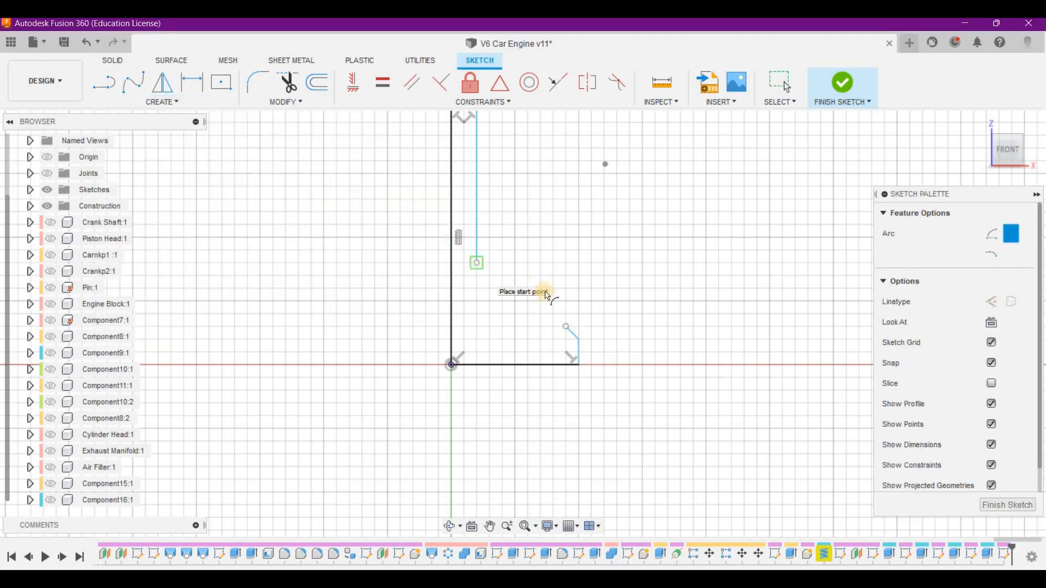
pyautogui.click(567, 328)
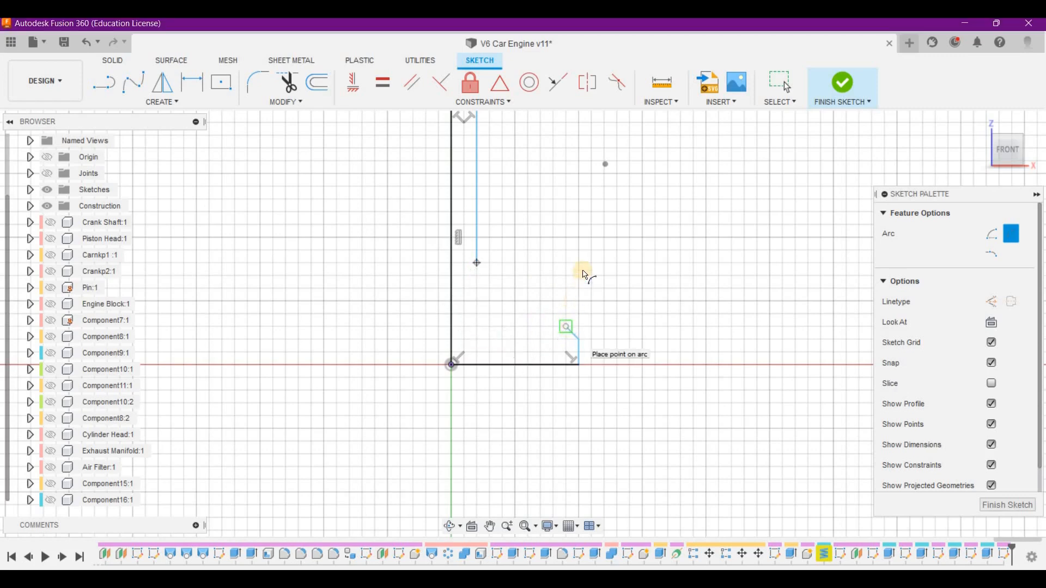
pyautogui.click(498, 321)
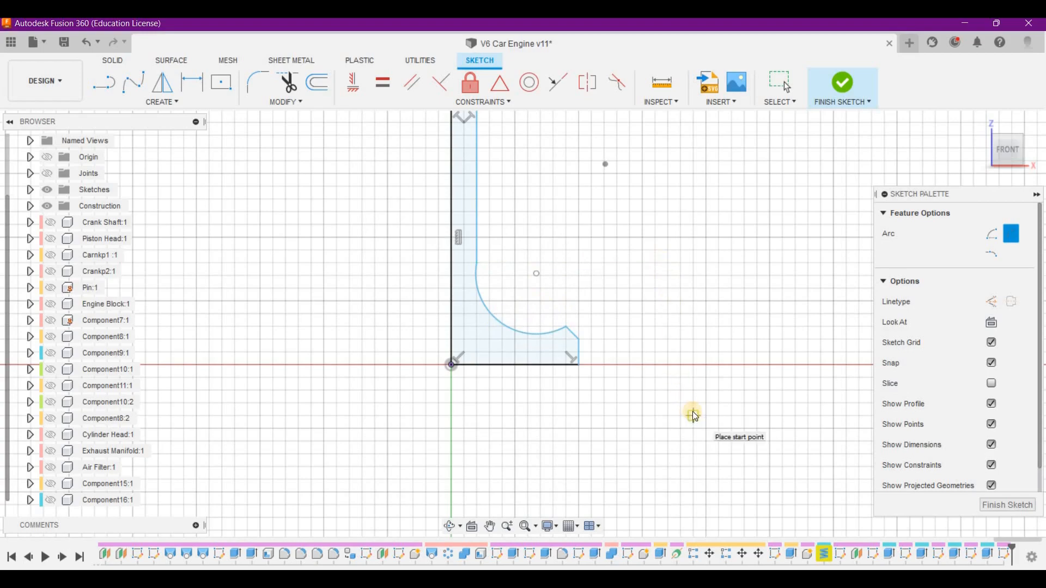
pyautogui.press('Escape')
# Dimension the long vertical line rising from the origin to 85.55 mm.
pyautogui.scroll(-2, 445, 438)
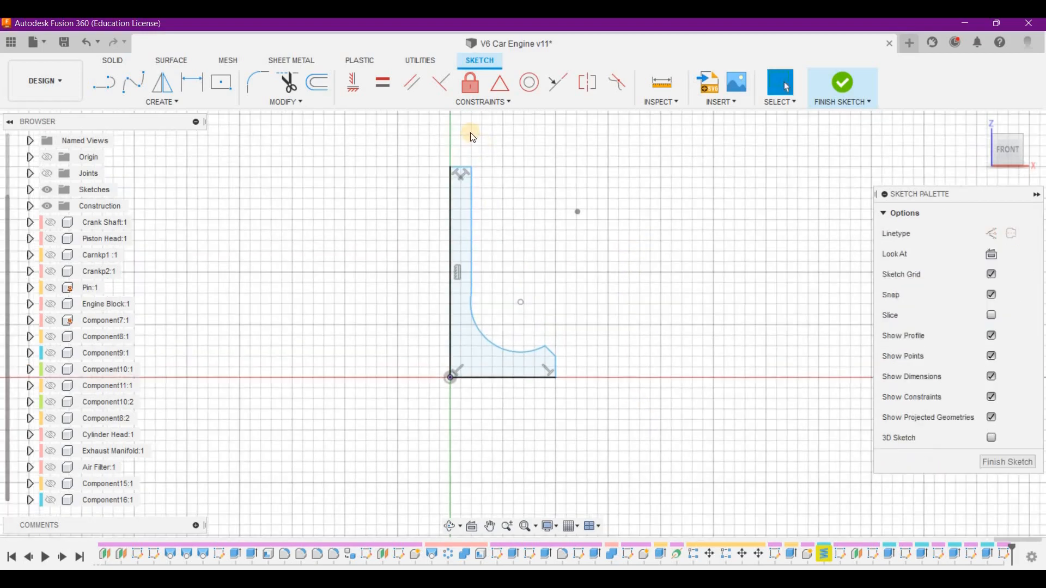
pyautogui.scroll(1, 473, 137)
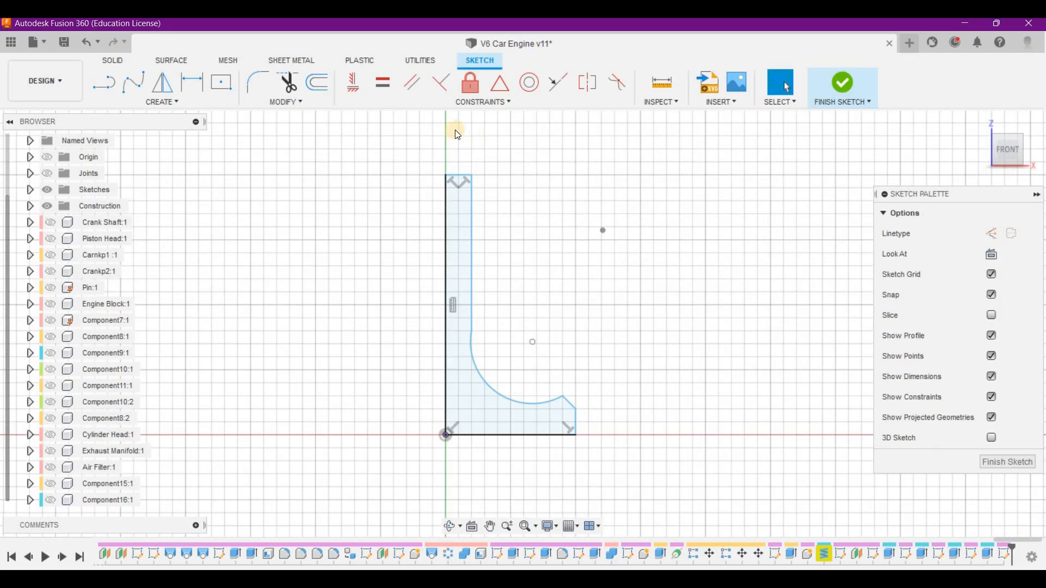
pyautogui.click(191, 83)
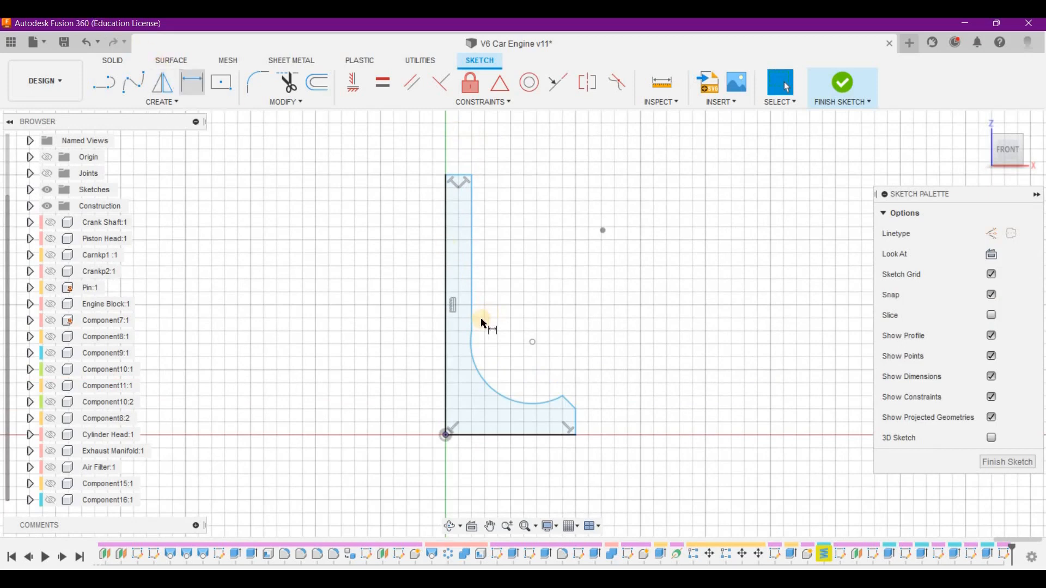
pyautogui.click(445, 340)
pyautogui.click(382, 336)
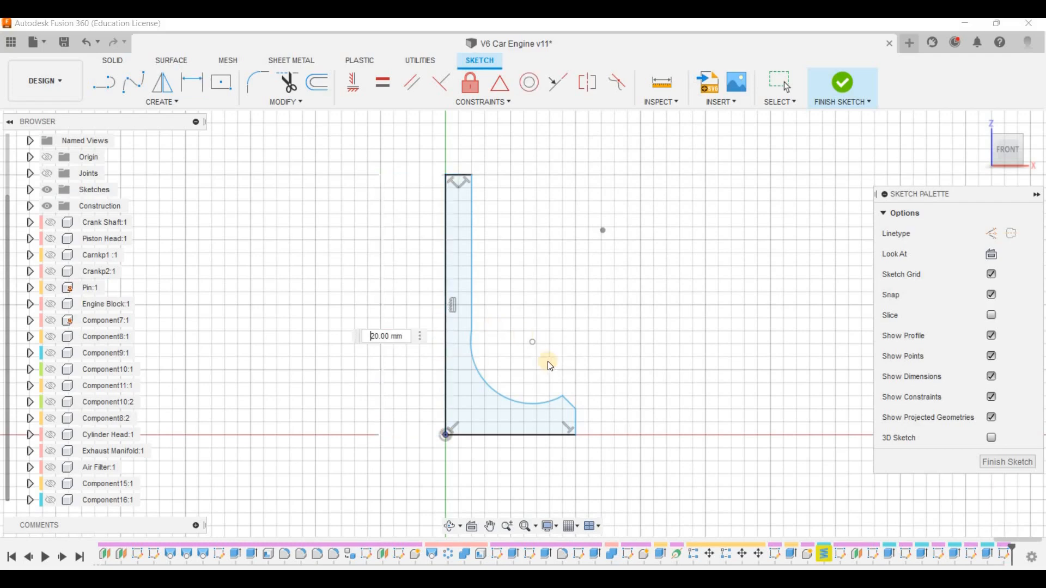
pyautogui.scroll(-5, 583, 457)
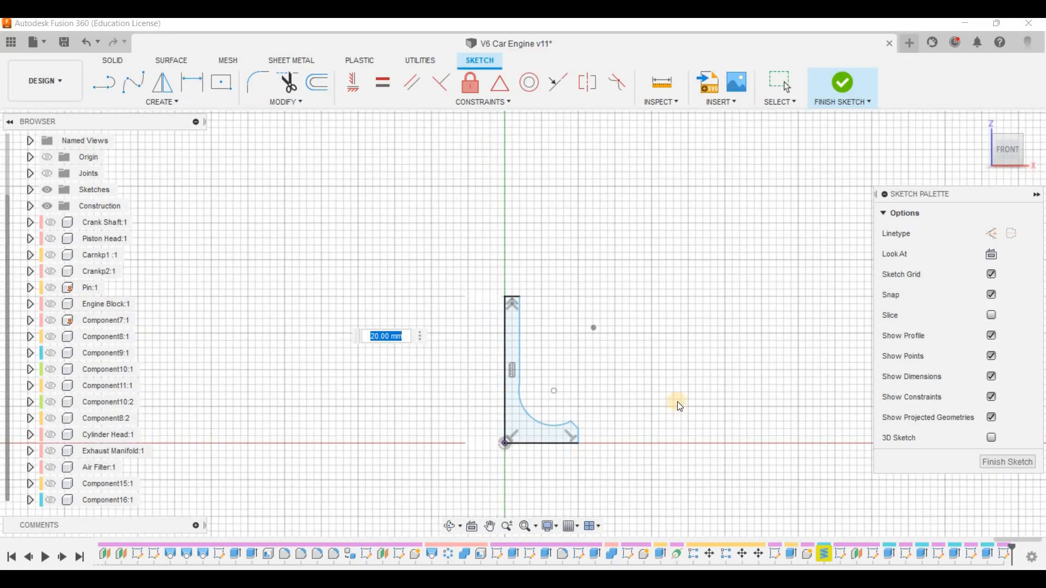
pyautogui.write('85.55')
pyautogui.press('Return')
# Dimension the profile's horizontal base line to 26.67 mm.
pyautogui.press('d')
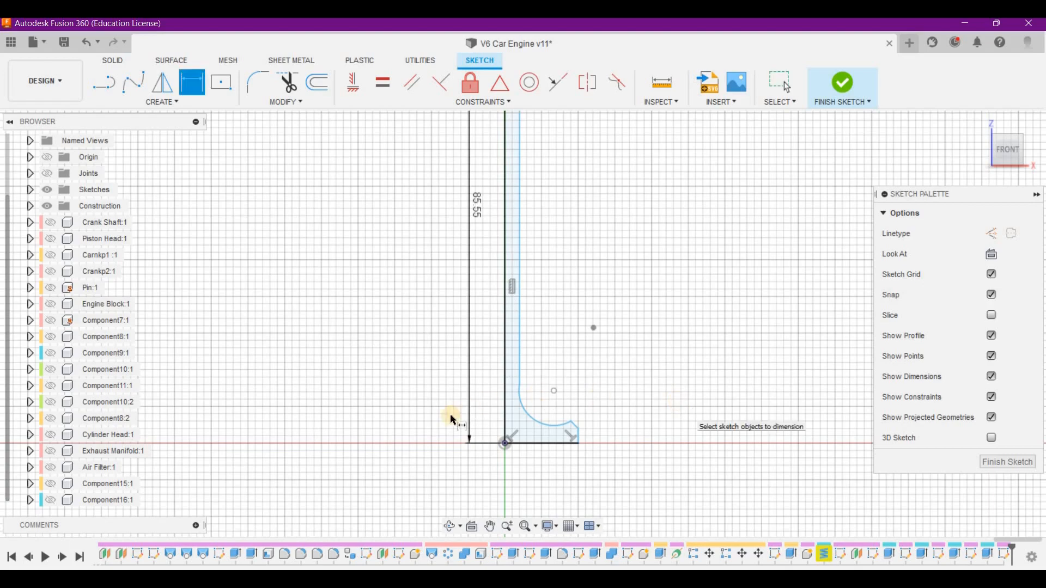
pyautogui.scroll(-1, 453, 420)
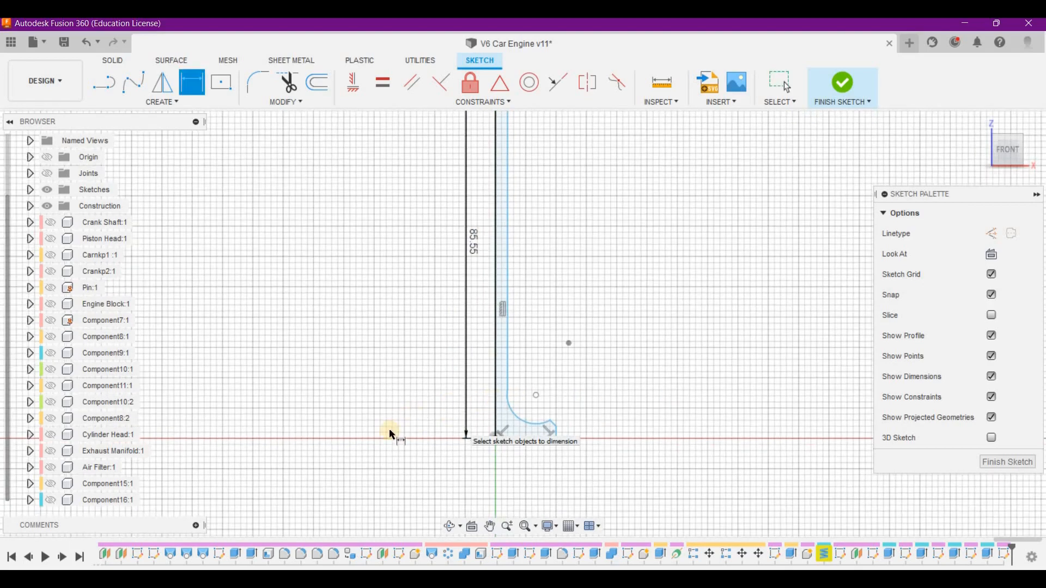
pyautogui.scroll(-1, 392, 434)
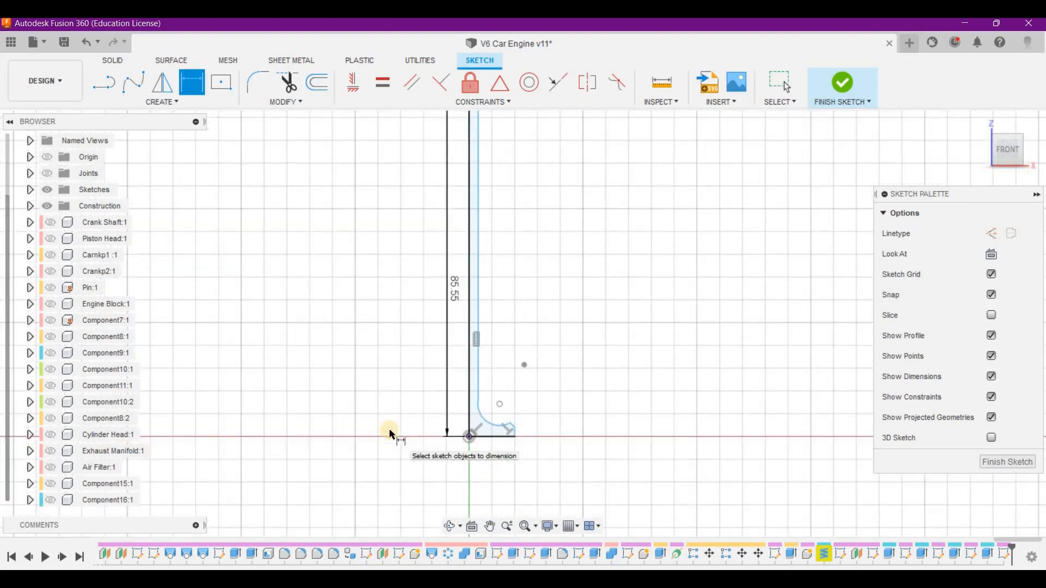
pyautogui.scroll(-1, 392, 434)
pyautogui.scroll(-1, 389, 429)
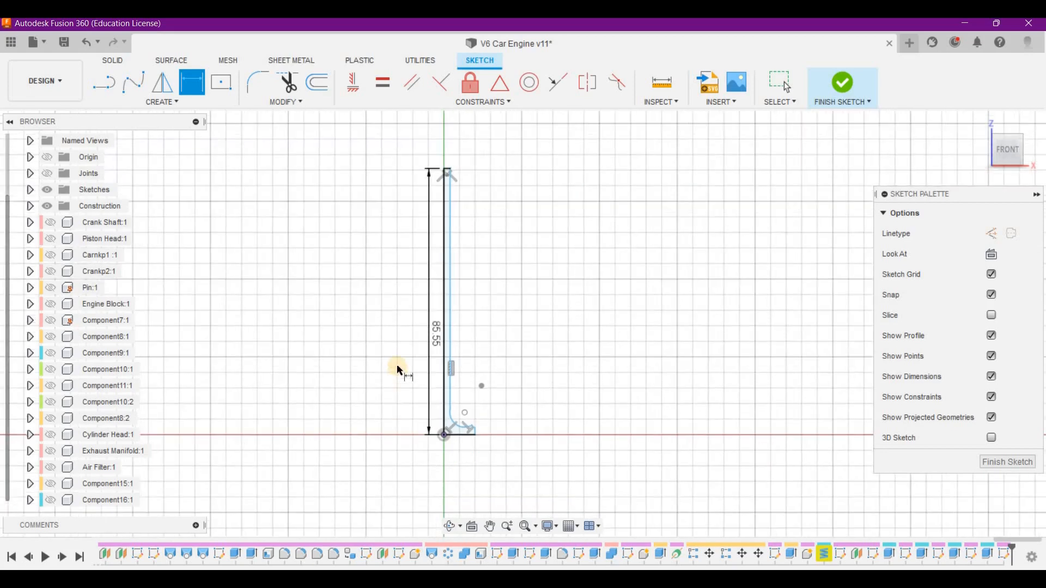
pyautogui.click(461, 435)
pyautogui.click(462, 460)
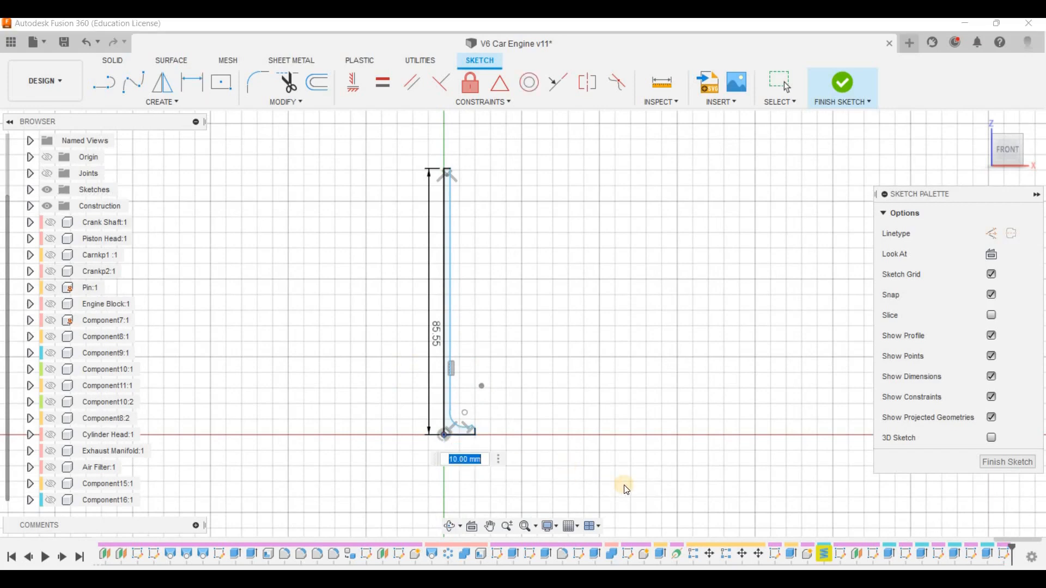
pyautogui.write('538')
pyautogui.moveTo(474, 462); pyautogui.dragTo(430, 461)
pyautogui.write('26')
pyautogui.write('.02')
pyautogui.press('Return')
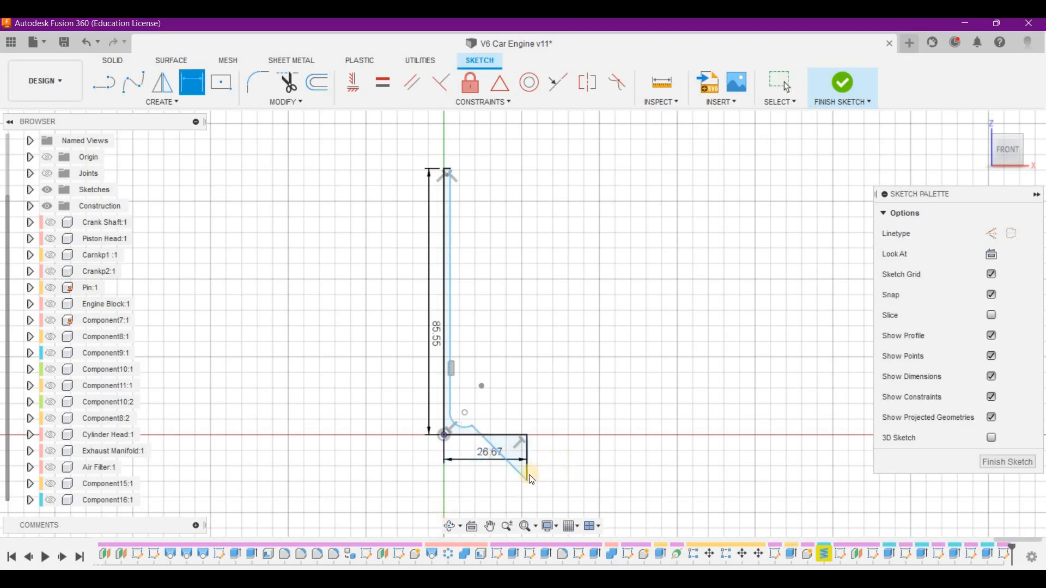
# Move the free end of the short vertical line at the base's outer end to 5 mm above the base line.
pyautogui.press('Escape')
pyautogui.moveTo(526, 479); pyautogui.dragTo(521, 425)
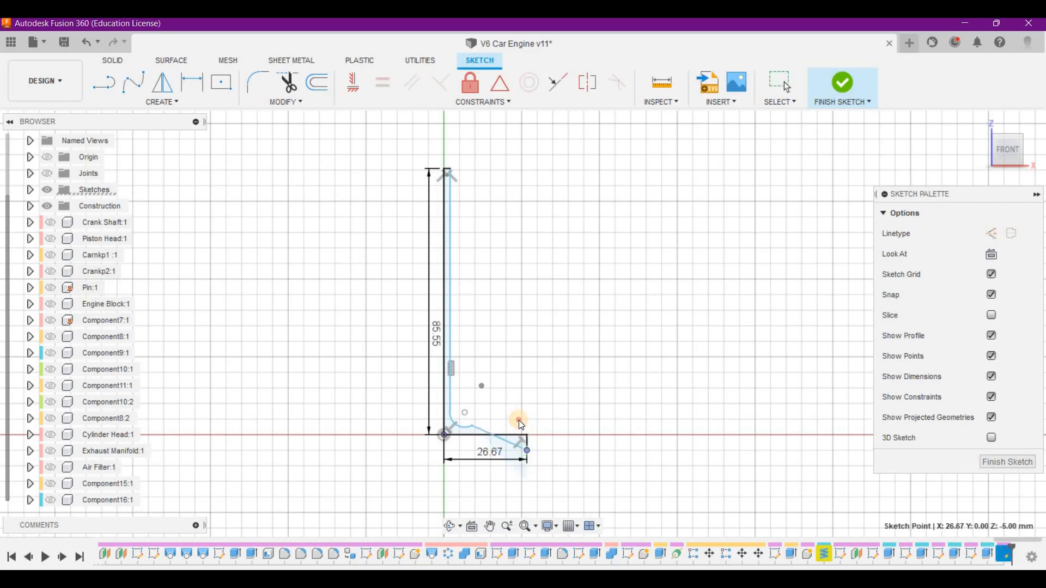
pyautogui.click(530, 452)
pyautogui.moveTo(524, 442); pyautogui.dragTo(525, 415)
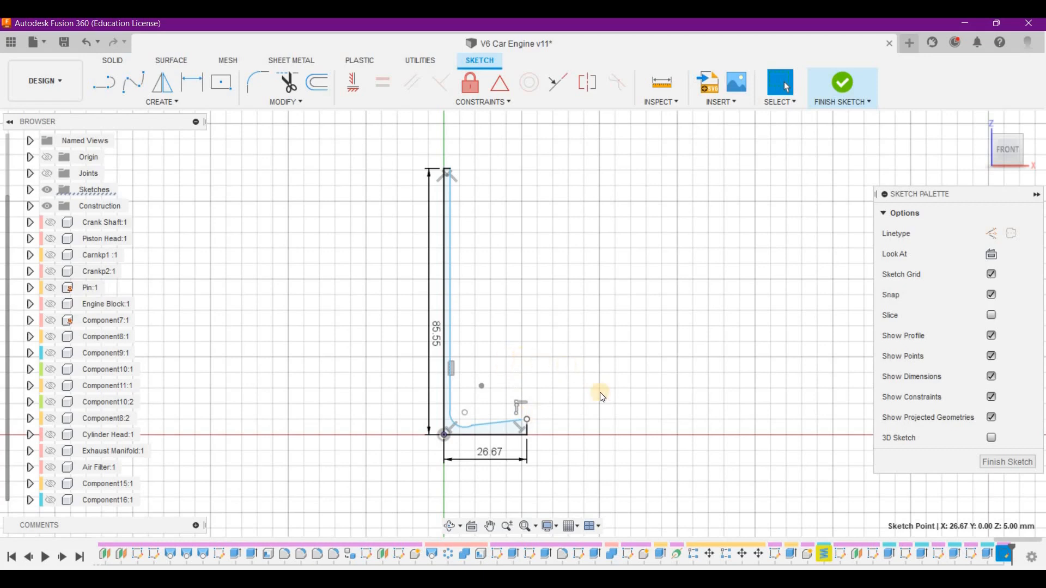
# Dimension the short horizontal line at the top of the stem to 6.36/2 mm.
pyautogui.click(197, 83)
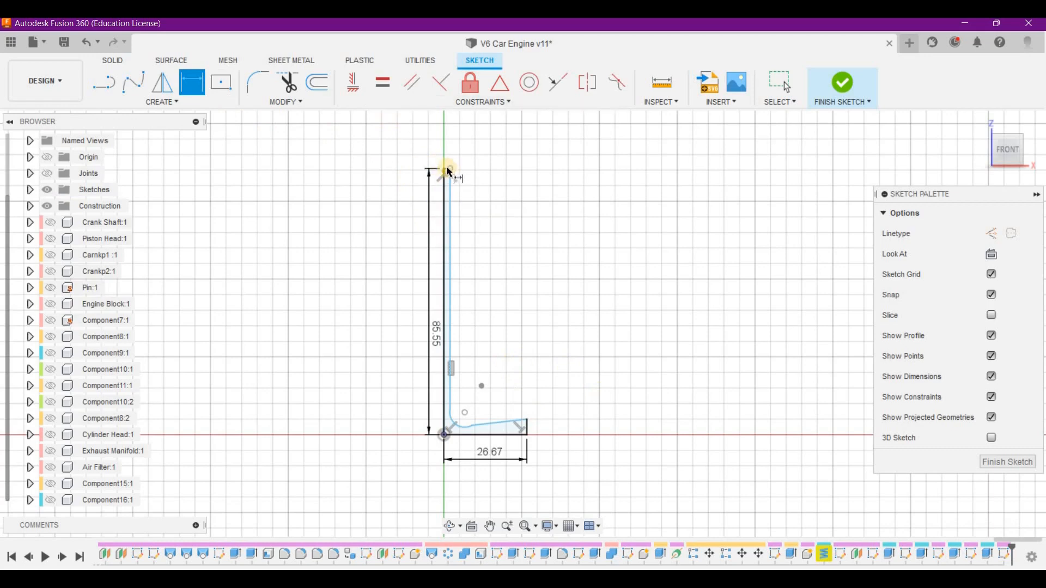
pyautogui.scroll(3, 447, 171)
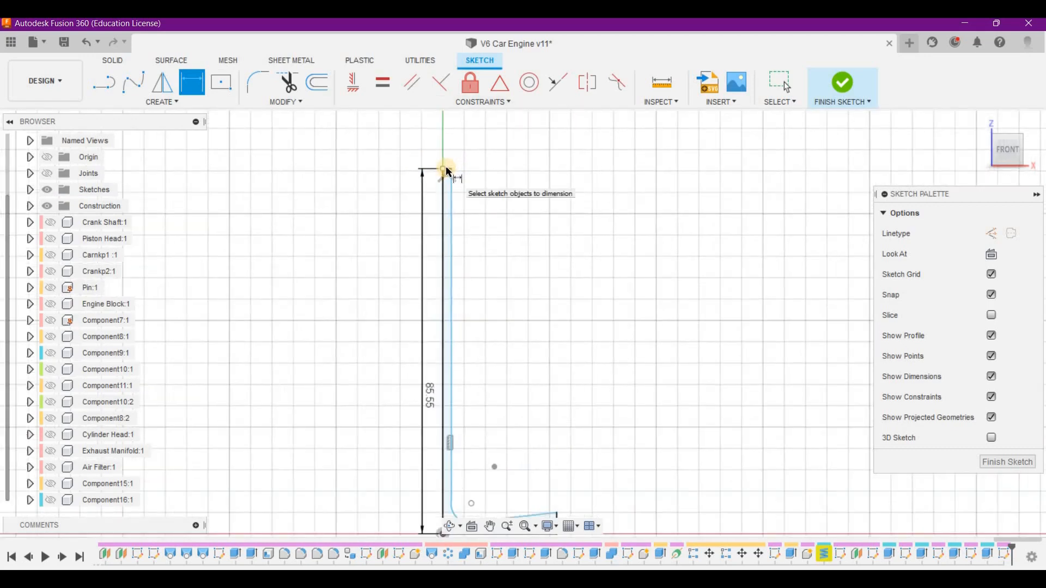
pyautogui.scroll(2, 448, 172)
pyautogui.scroll(1, 446, 168)
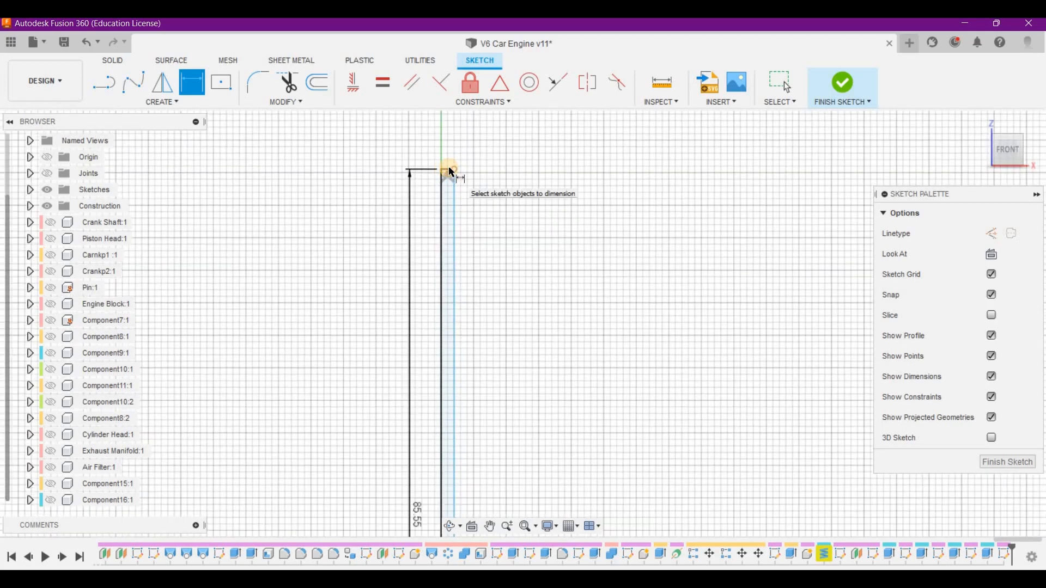
pyautogui.click(448, 167)
pyautogui.press('Escape')
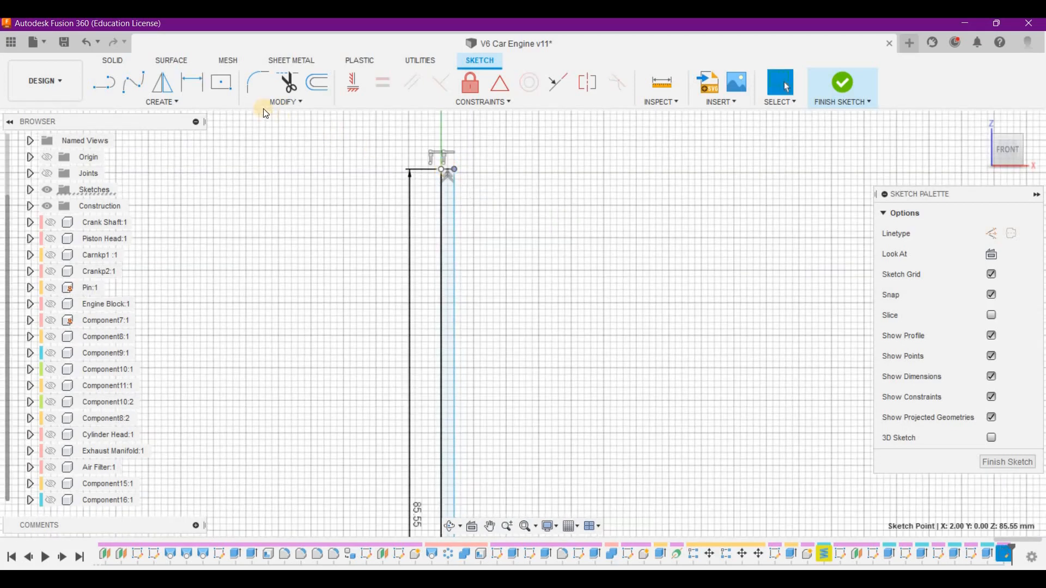
pyautogui.click(188, 86)
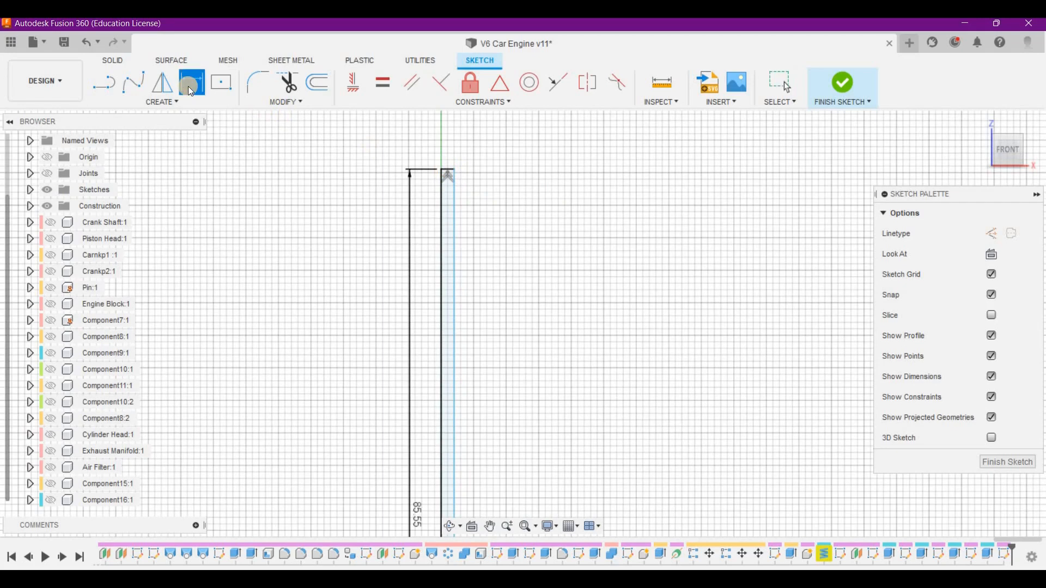
pyautogui.click(450, 172)
pyautogui.click(451, 147)
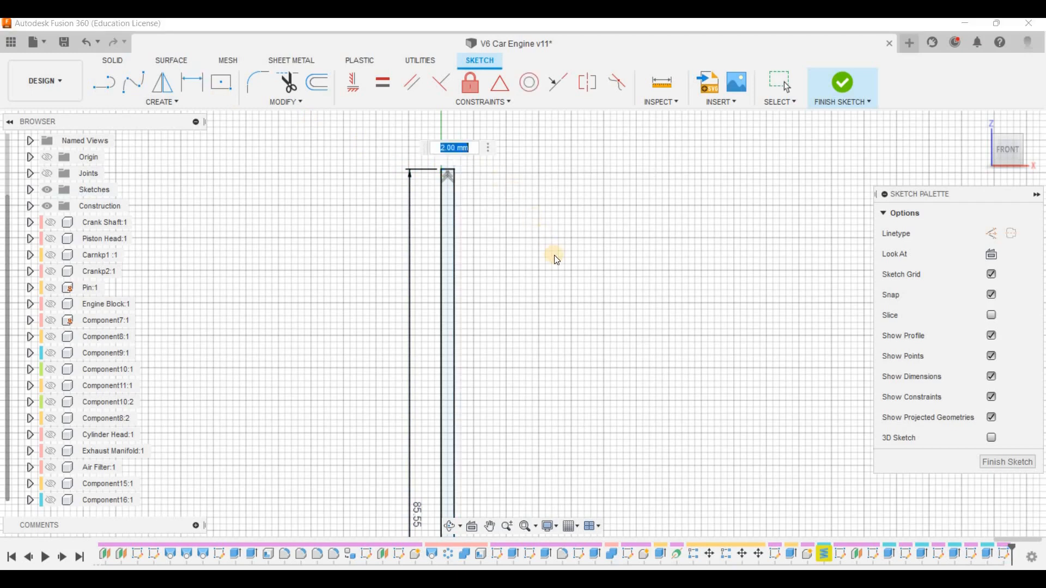
pyautogui.write('6.36/2')
pyautogui.press('Return')
pyautogui.press('r')
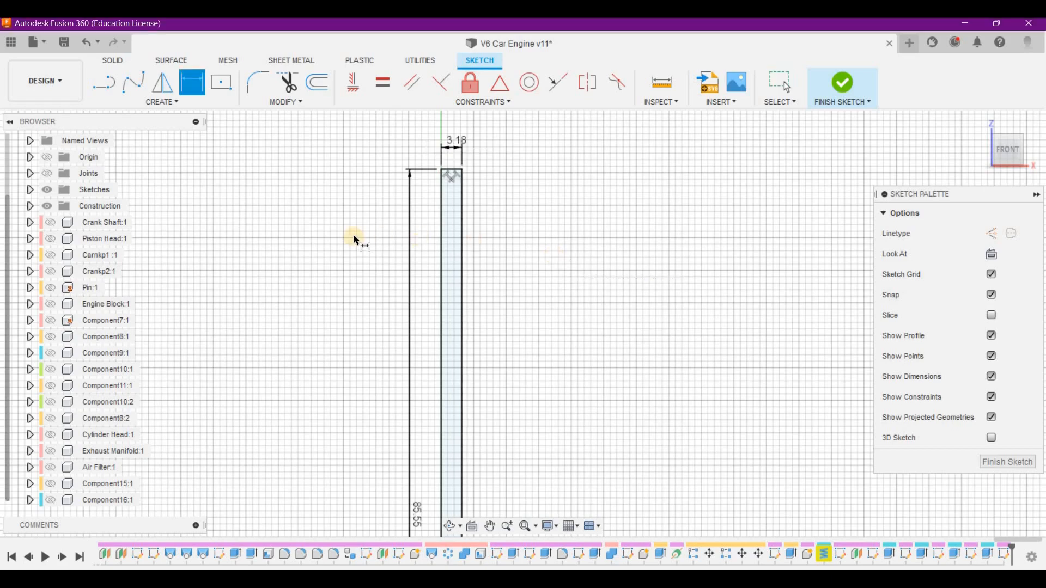
# Dimension the short vertical line at the base's outer end to 1.27 mm.
pyautogui.scroll(-3, 353, 234)
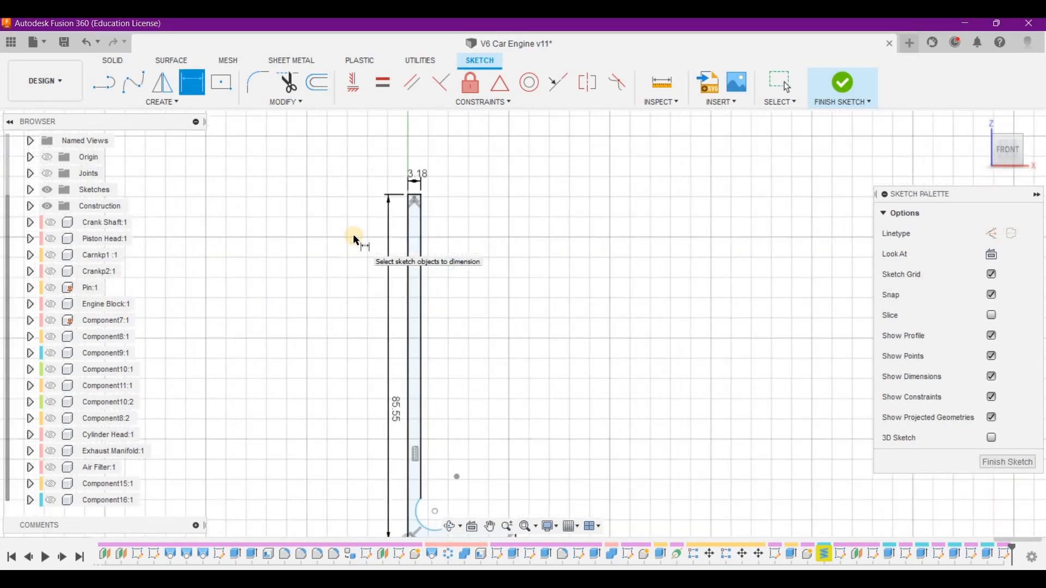
pyautogui.scroll(-2, 353, 234)
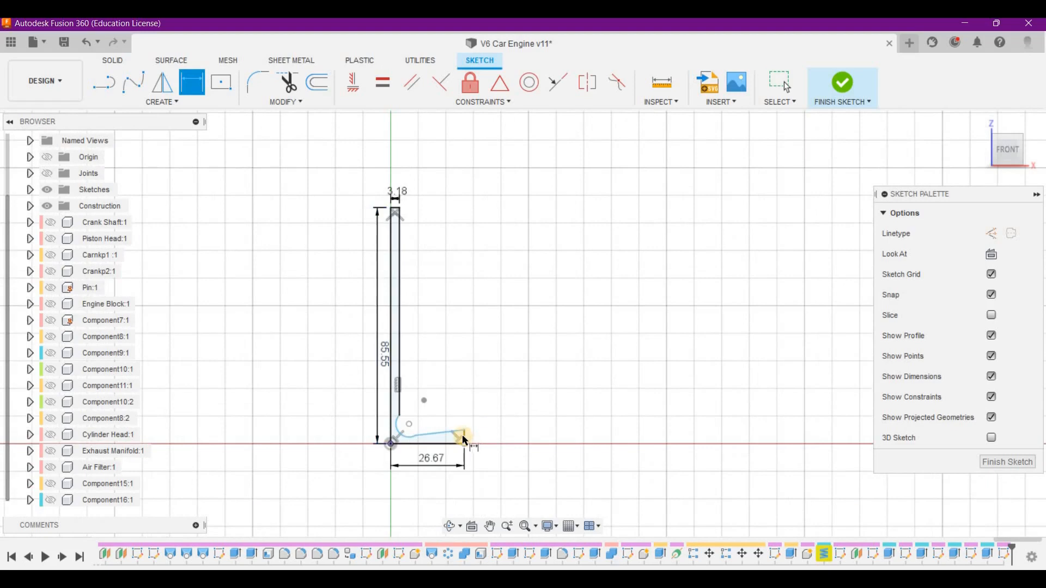
pyautogui.click(464, 436)
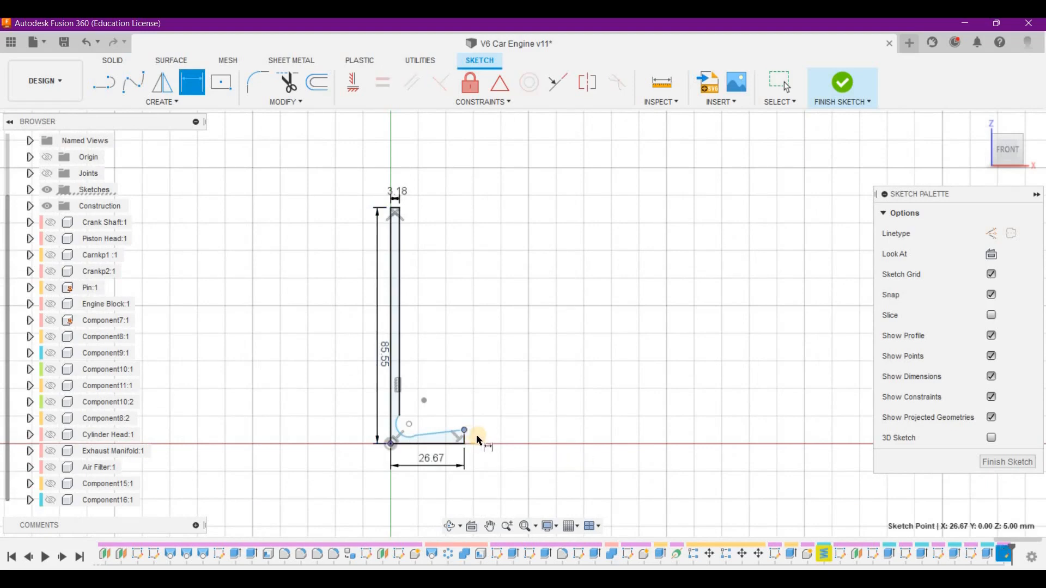
pyautogui.click(464, 442)
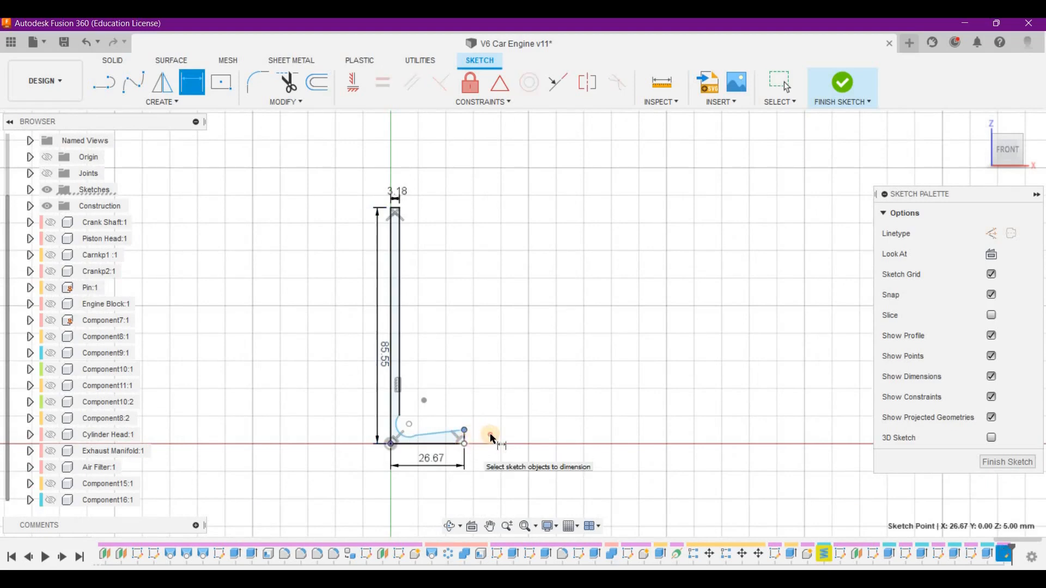
pyautogui.click(491, 436)
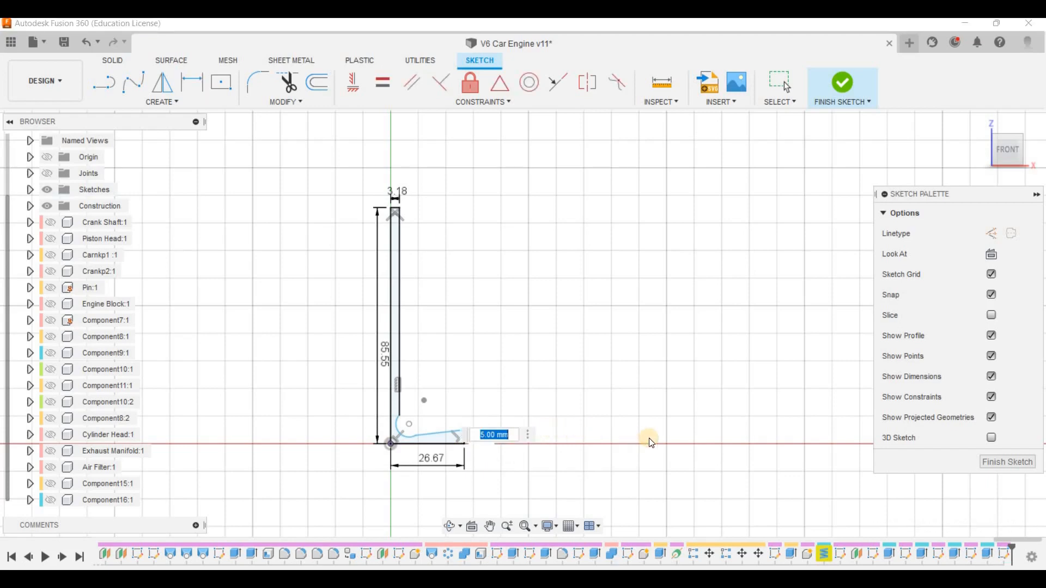
pyautogui.write('1.27')
pyautogui.press('Return')
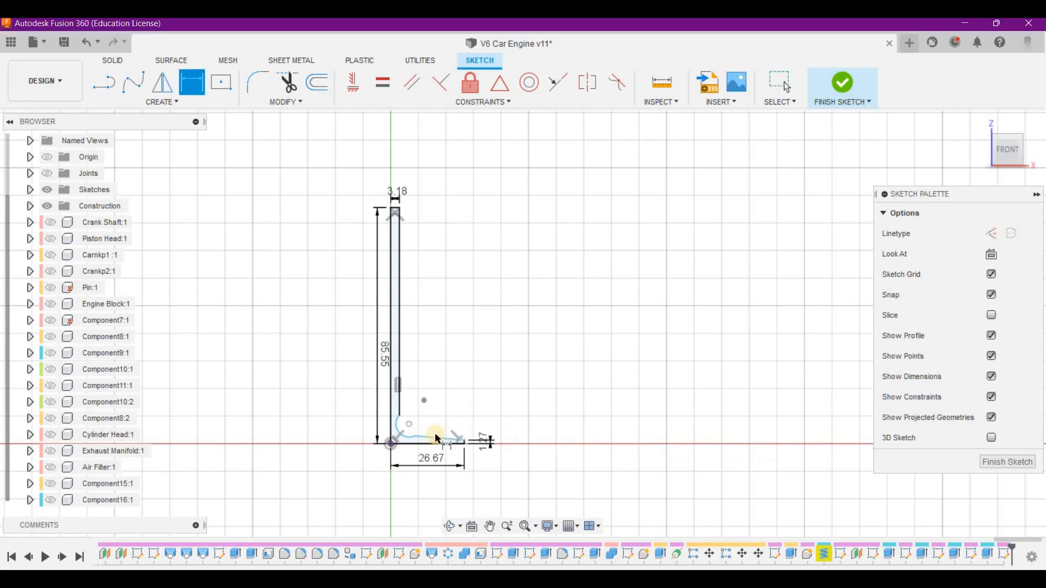
# Dimension the sloped line between the arc and the base's outer end to 3.81 mm.
pyautogui.scroll(2, 434, 438)
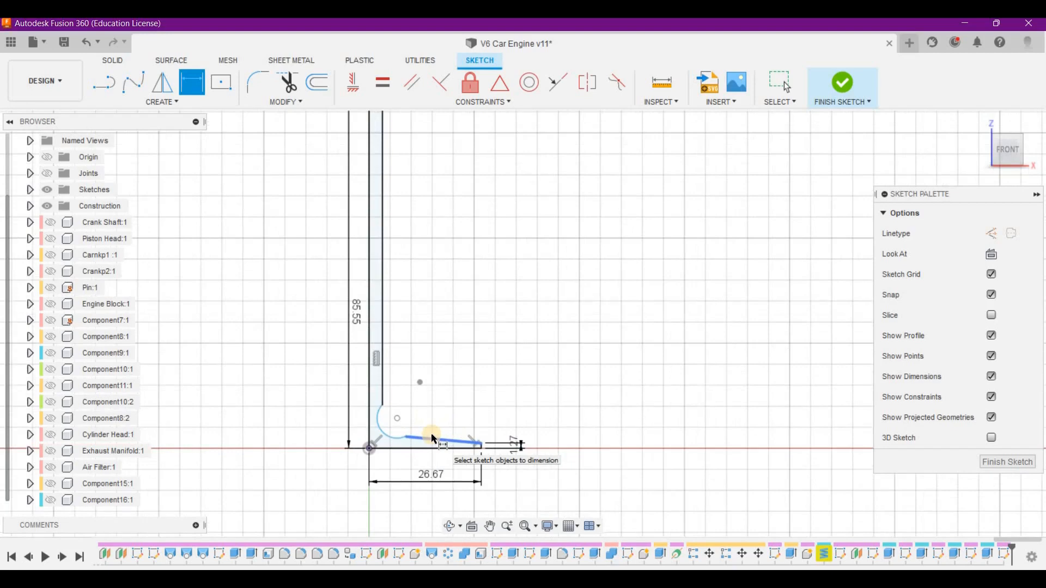
pyautogui.scroll(2, 434, 438)
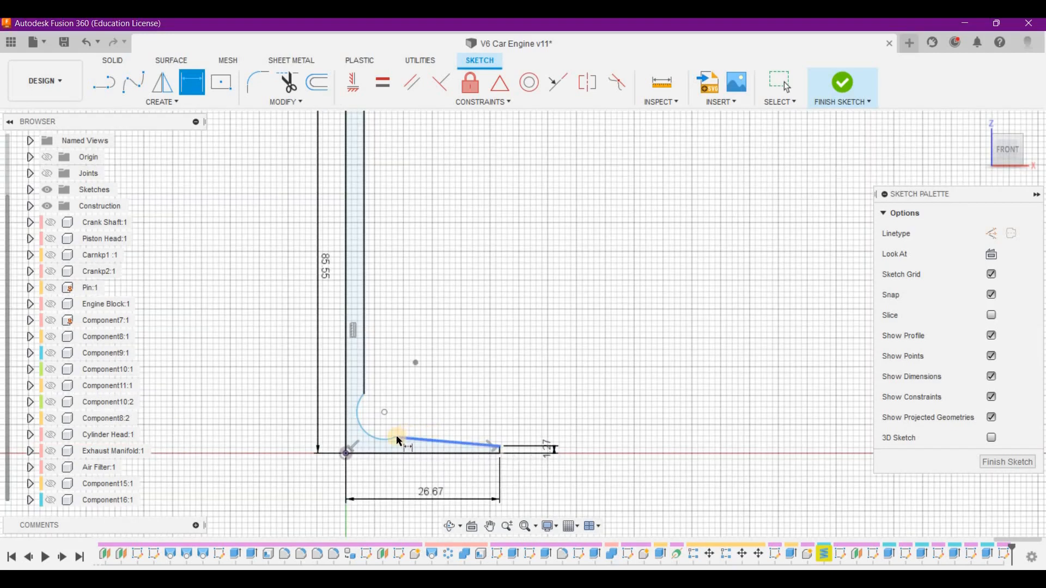
pyautogui.click(397, 437)
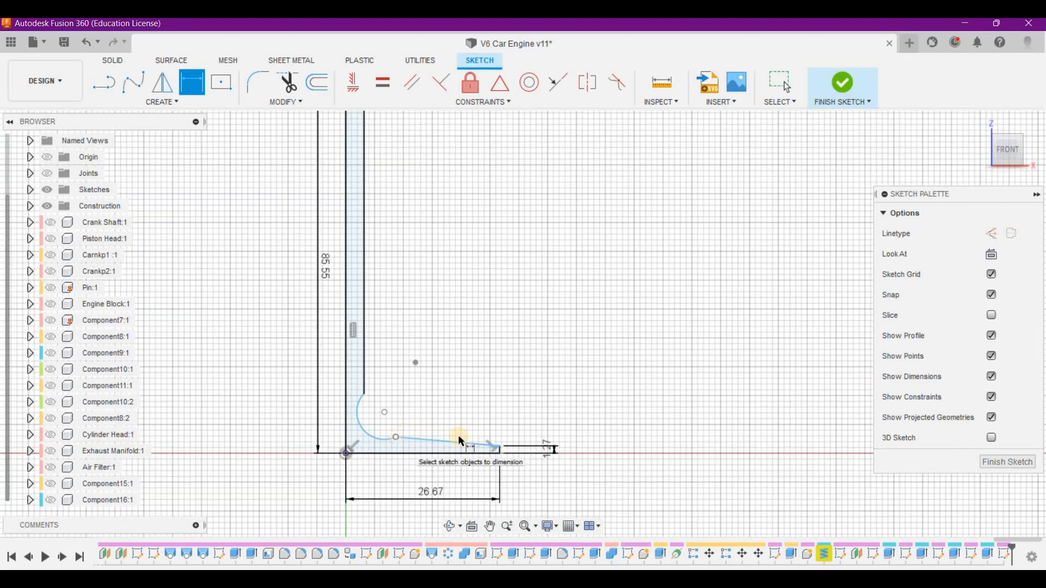
pyautogui.click(500, 447)
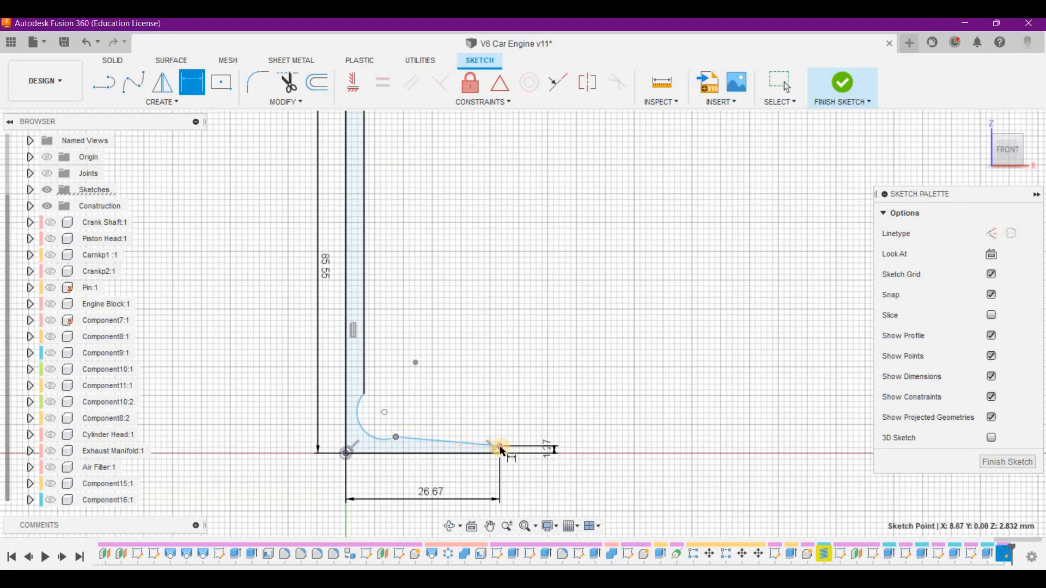
pyautogui.click(591, 439)
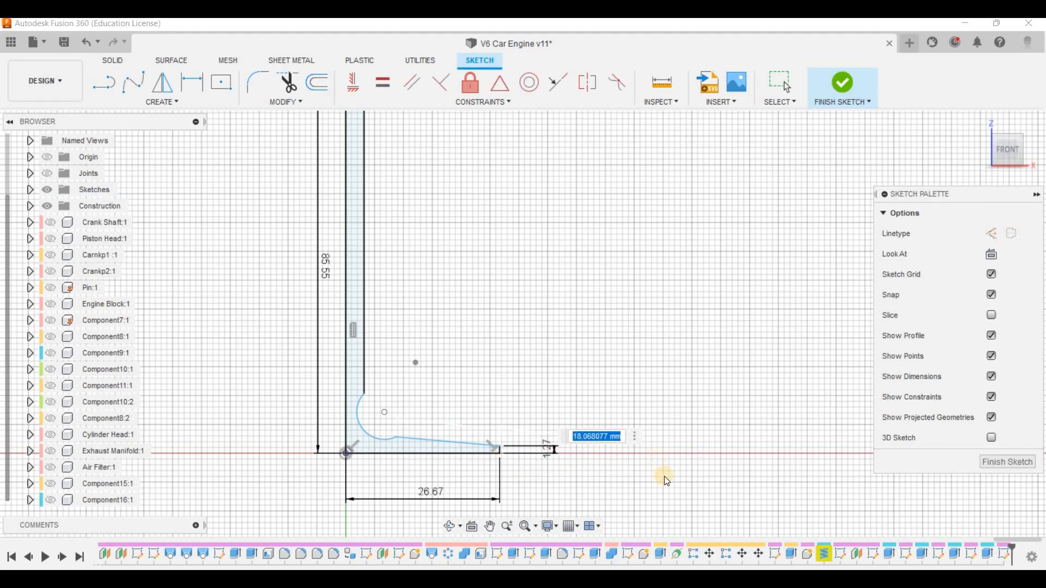
pyautogui.write('3.81')
pyautogui.press('Return')
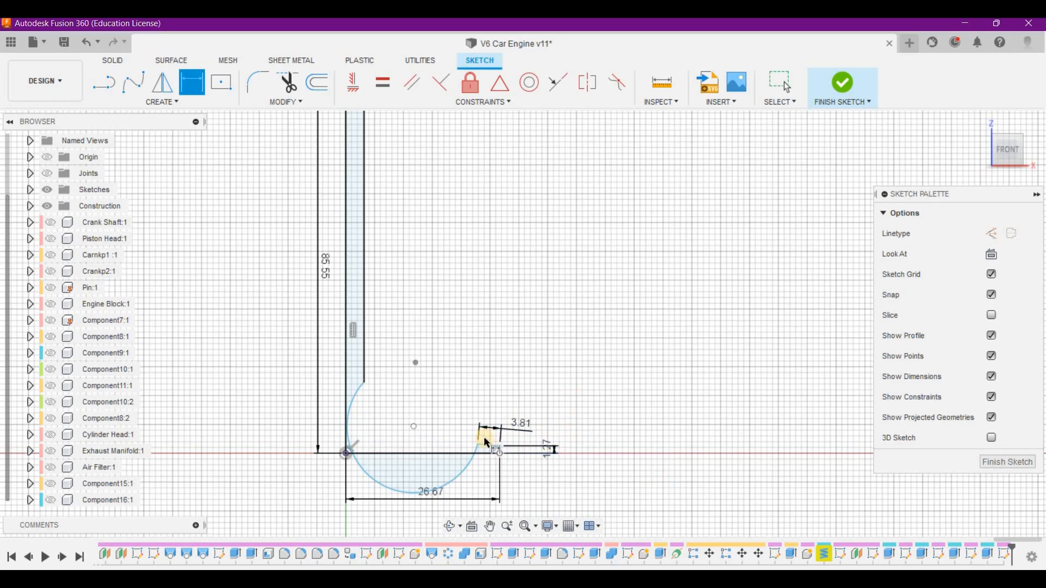
# Try a 45° angle dimension between the short sloped line and the base line.
pyautogui.click(484, 448)
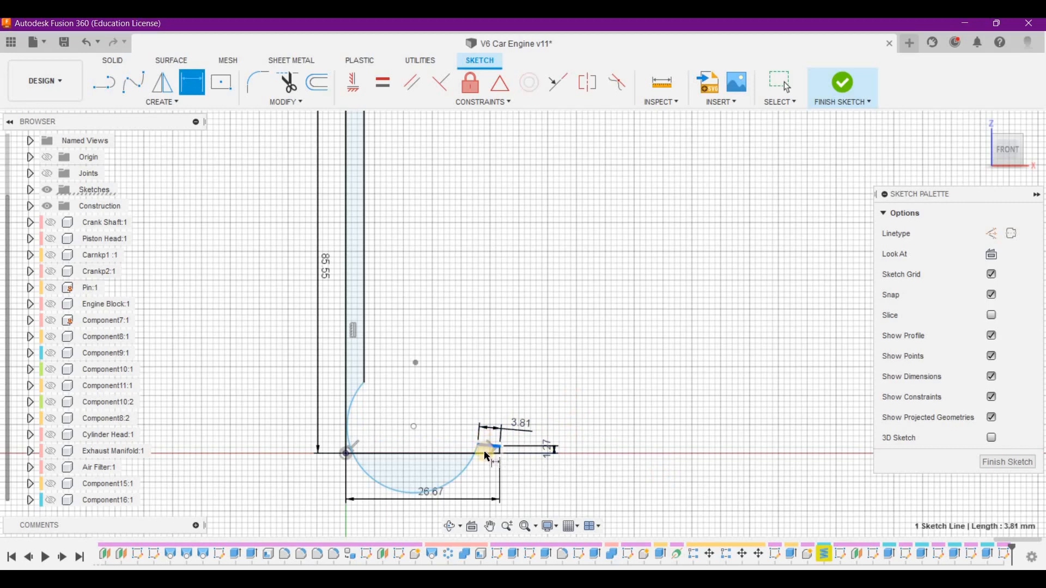
pyautogui.click(485, 453)
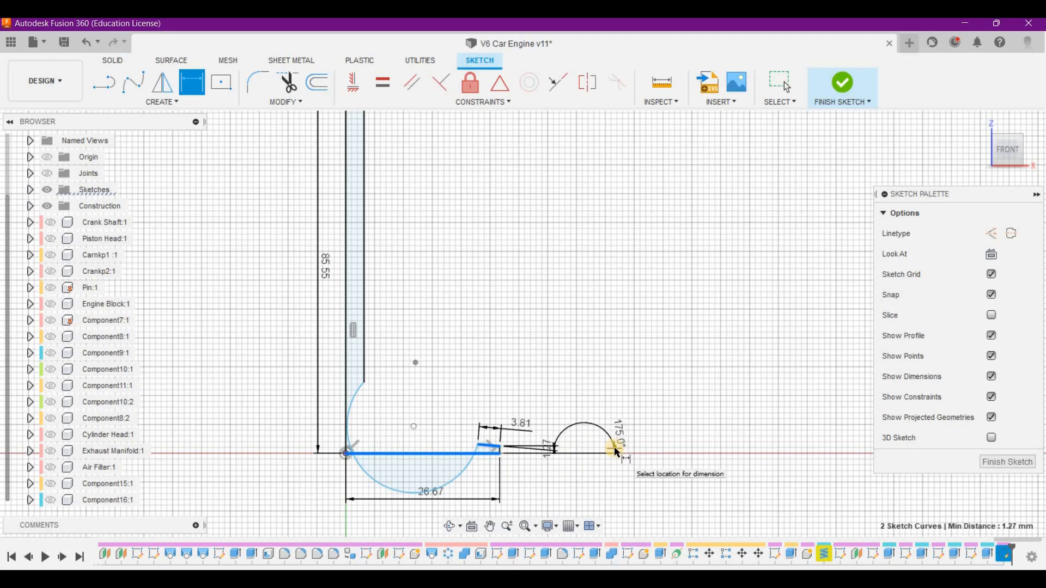
pyautogui.click(615, 448)
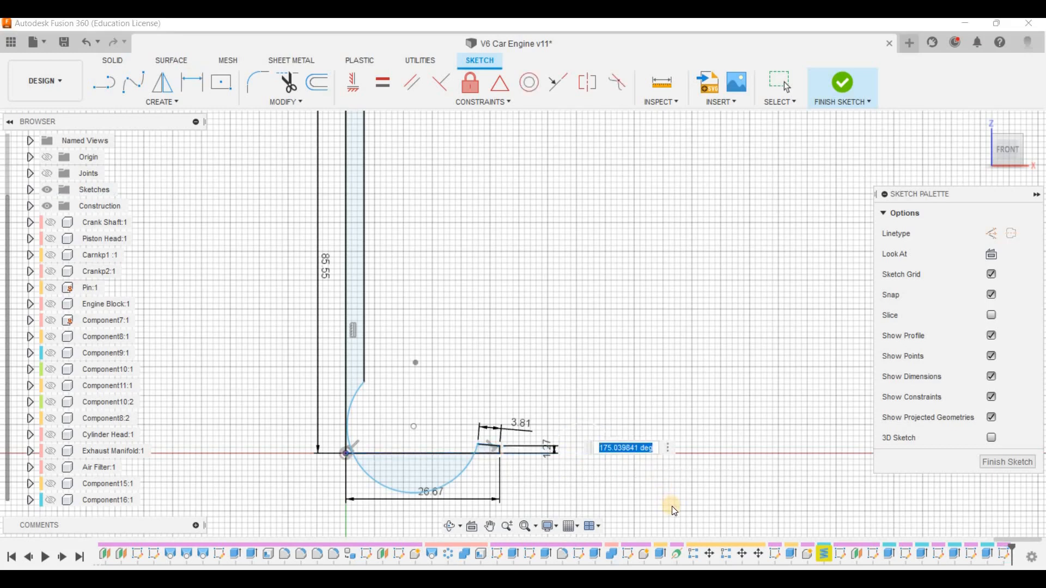
pyautogui.write('45')
pyautogui.press('Return')
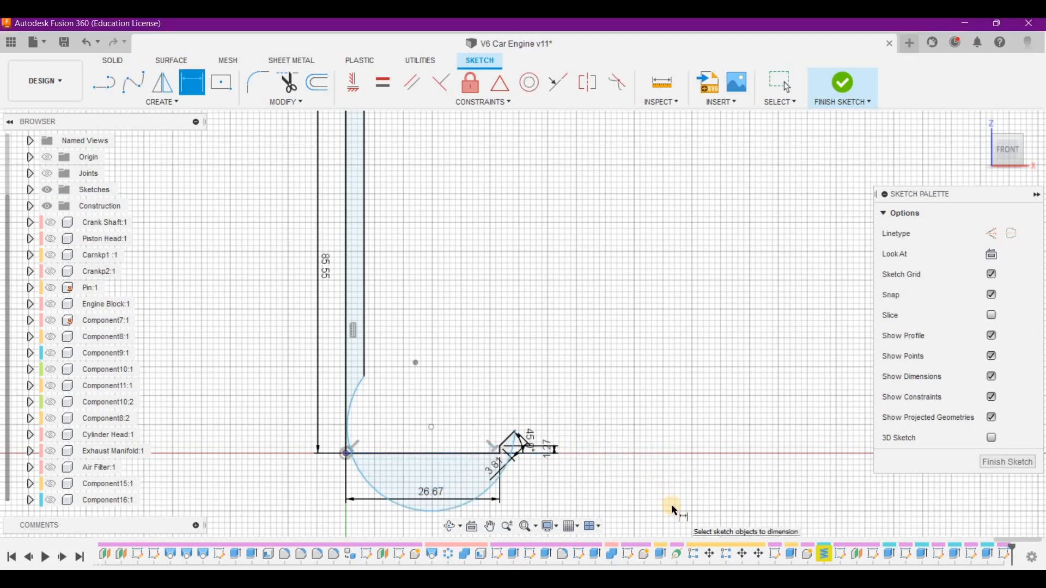
# Try a radius dimension of 15.25 mm on the arc joining the stem and the sloped line.
pyautogui.click(451, 514)
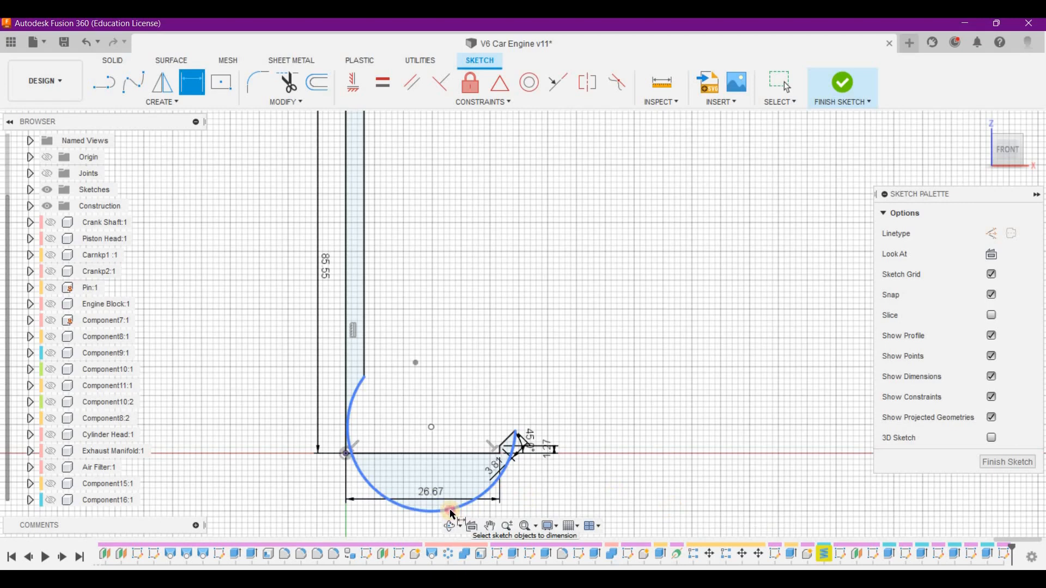
pyautogui.click(484, 358)
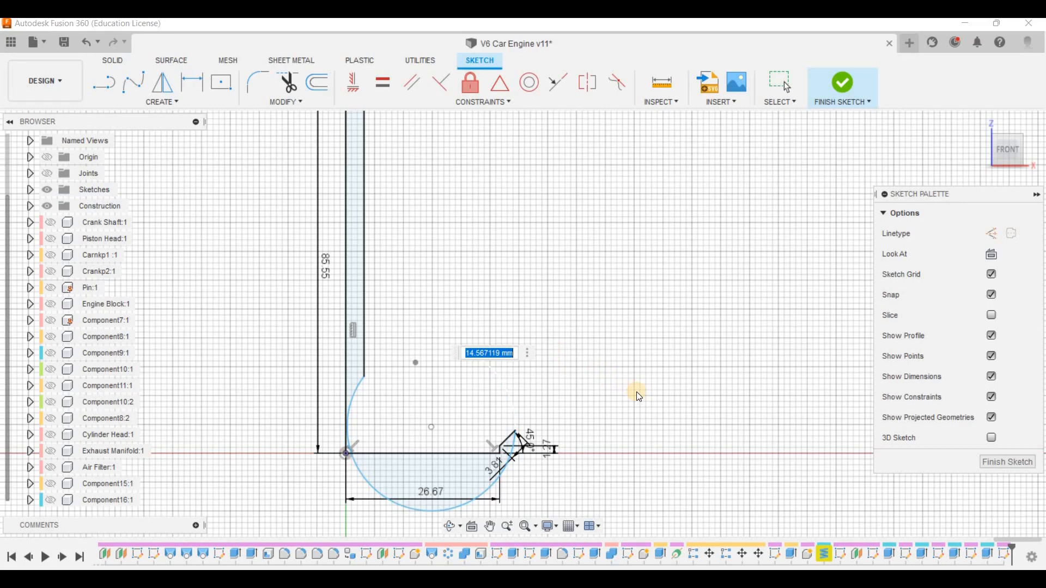
pyautogui.write('15.25')
pyautogui.press('Return')
pyautogui.press('d')
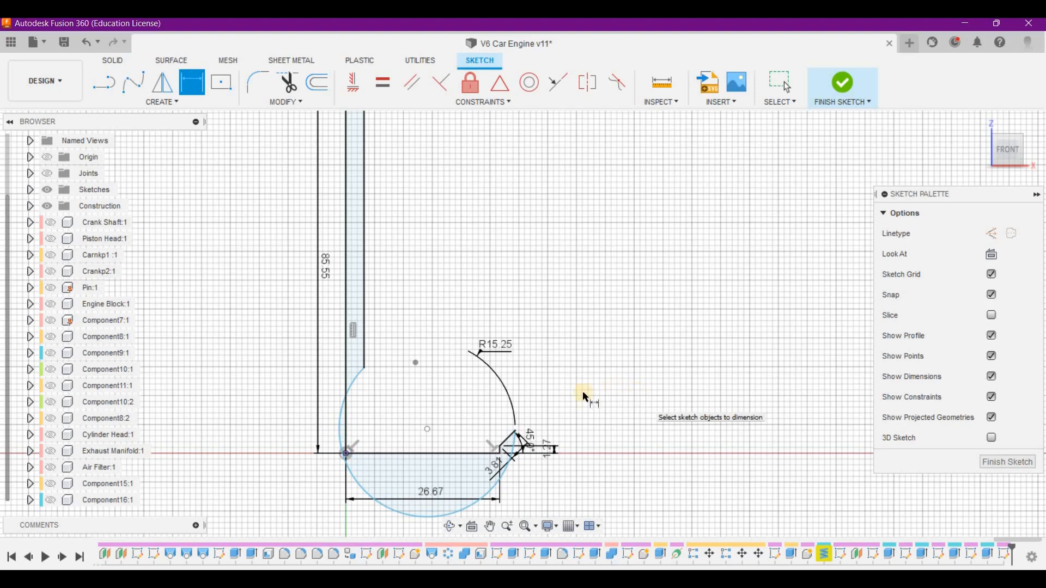
pyautogui.press('Escape')
# Try to reposition the arc by moving its centre to about X 17.97, Z 14.1 mm.
pyautogui.click(428, 430)
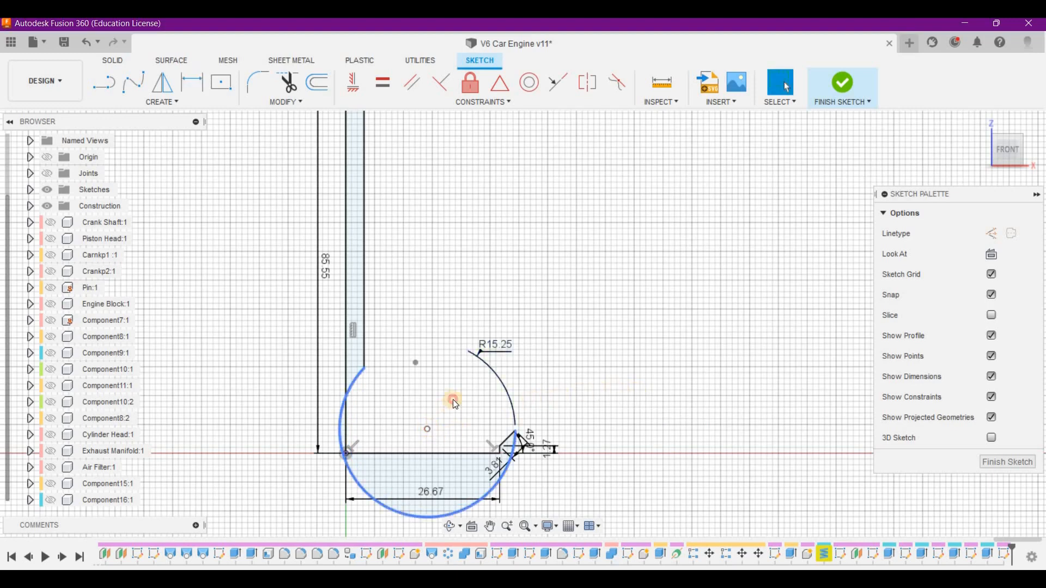
pyautogui.moveTo(453, 400)
pyautogui.mouseDown()
pyautogui.moveTo(472, 375)
pyautogui.moveTo(434, 314)
pyautogui.moveTo(469, 377)
pyautogui.moveTo(544, 423)
pyautogui.moveTo(429, 372)
pyautogui.moveTo(505, 323)
pyautogui.mouseUp()
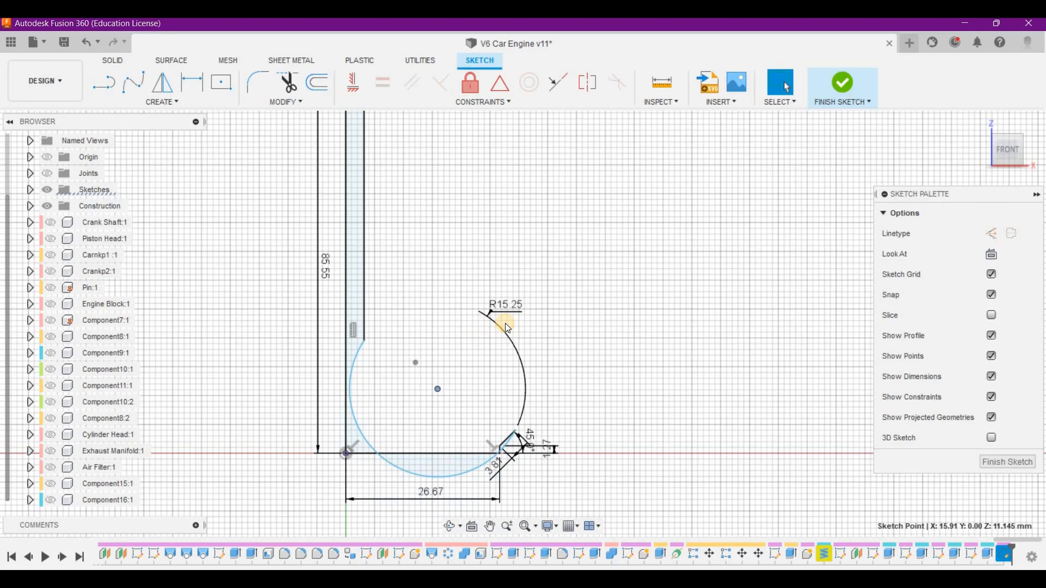
pyautogui.click(434, 482)
pyautogui.click(433, 480)
pyautogui.click(433, 475)
pyautogui.moveTo(437, 448); pyautogui.dragTo(436, 431)
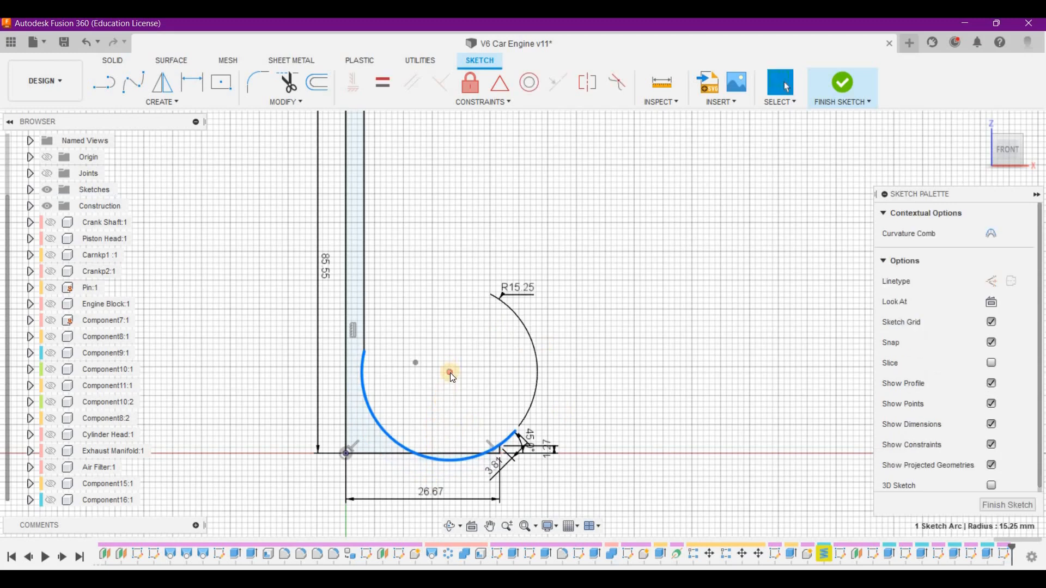
pyautogui.click(442, 349)
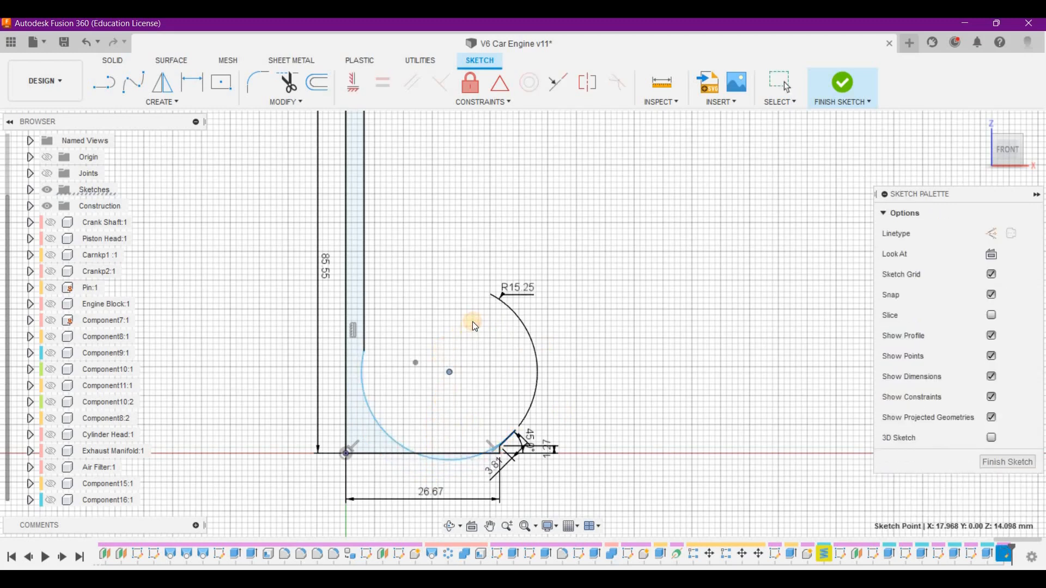
pyautogui.click(382, 410)
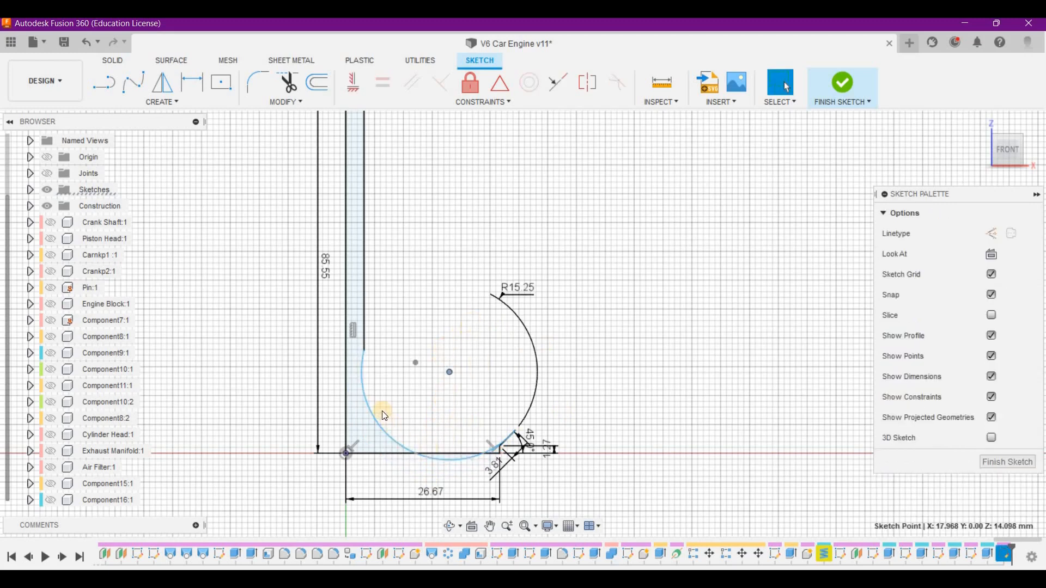
pyautogui.click(404, 450)
pyautogui.click(528, 453)
# Undo the arc moves, its radius dimension and the 45° value, and delete the angle dimension beside the base.
pyautogui.hotkey('ctrl', 'z')
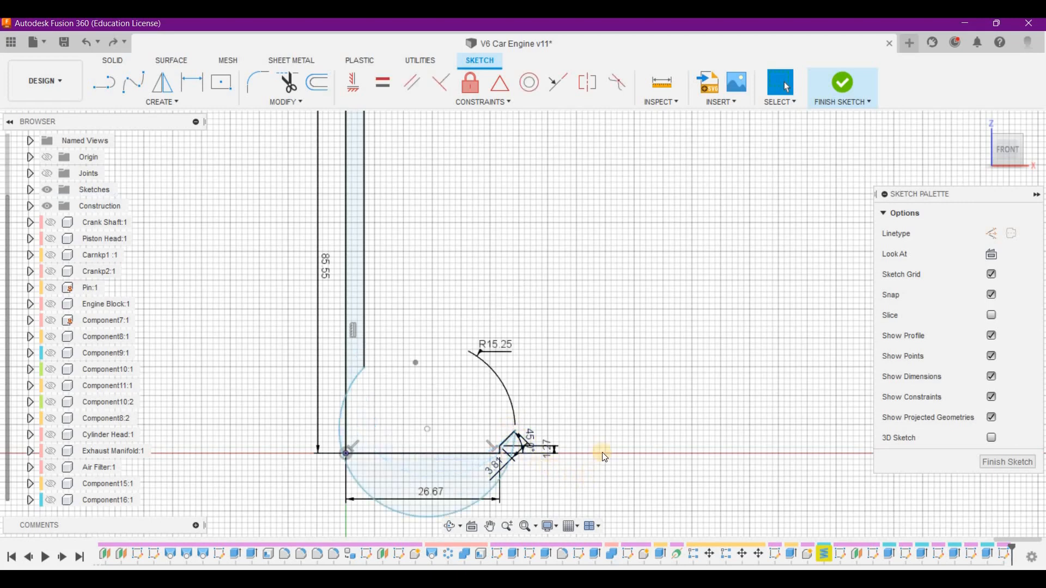
pyautogui.hotkey('ctrl', 'z')
pyautogui.hotkey('ctrl', 'z')
pyautogui.hotkey('ctrl', 'z')
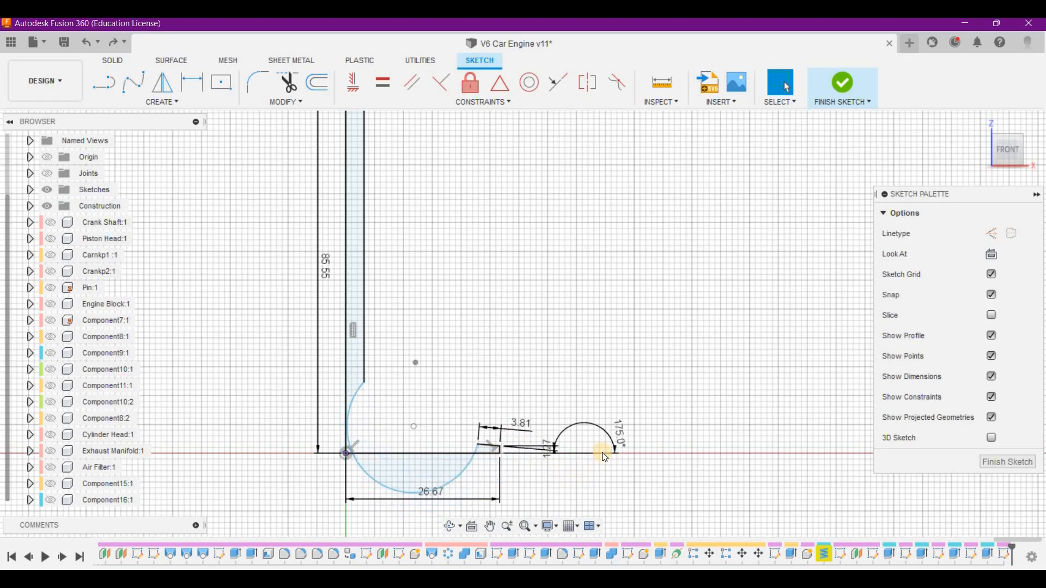
pyautogui.click(606, 458)
pyautogui.press('Delete')
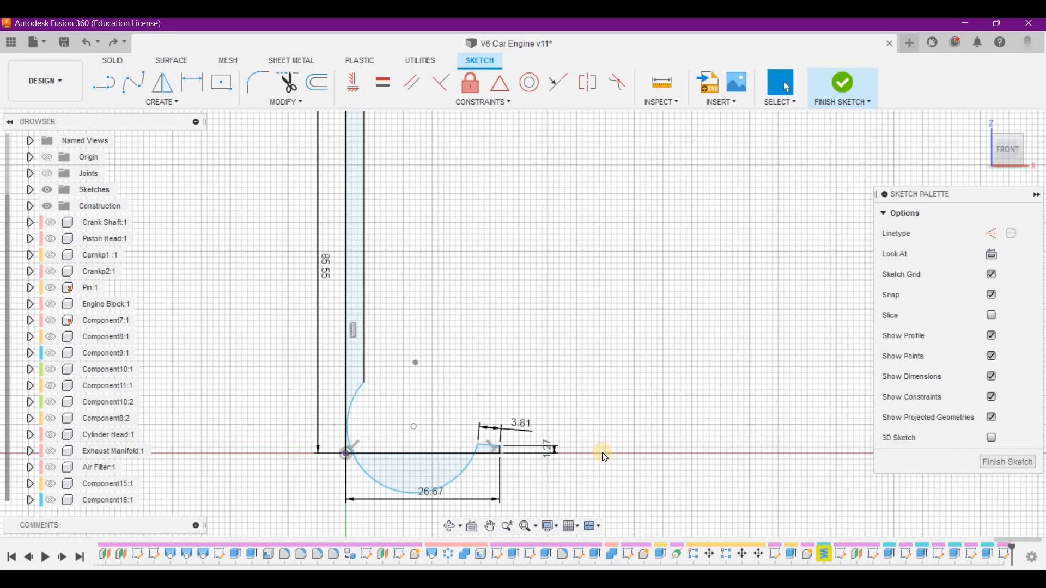
# Reshape the arc between the stem and the sloped line into a concave flare above the base, about 31.6 mm in radius.
pyautogui.click(414, 426)
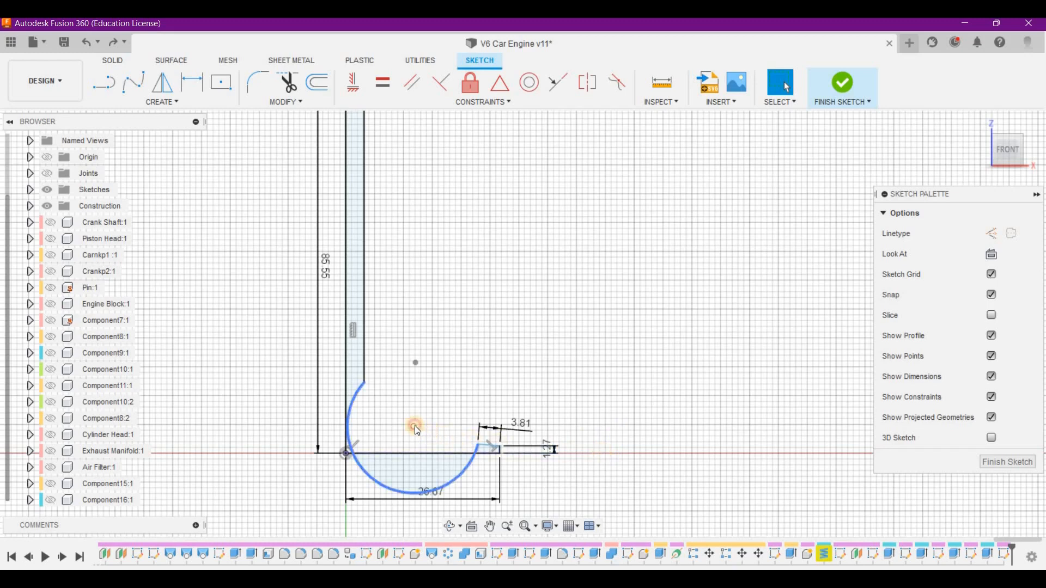
pyautogui.click(410, 401)
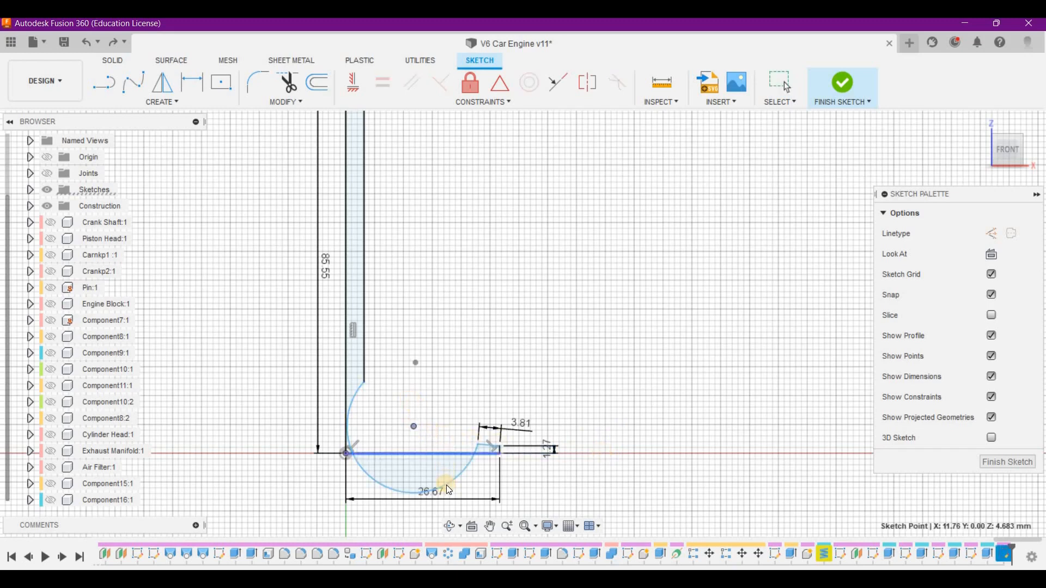
pyautogui.moveTo(446, 485); pyautogui.dragTo(401, 363)
pyautogui.click(655, 462)
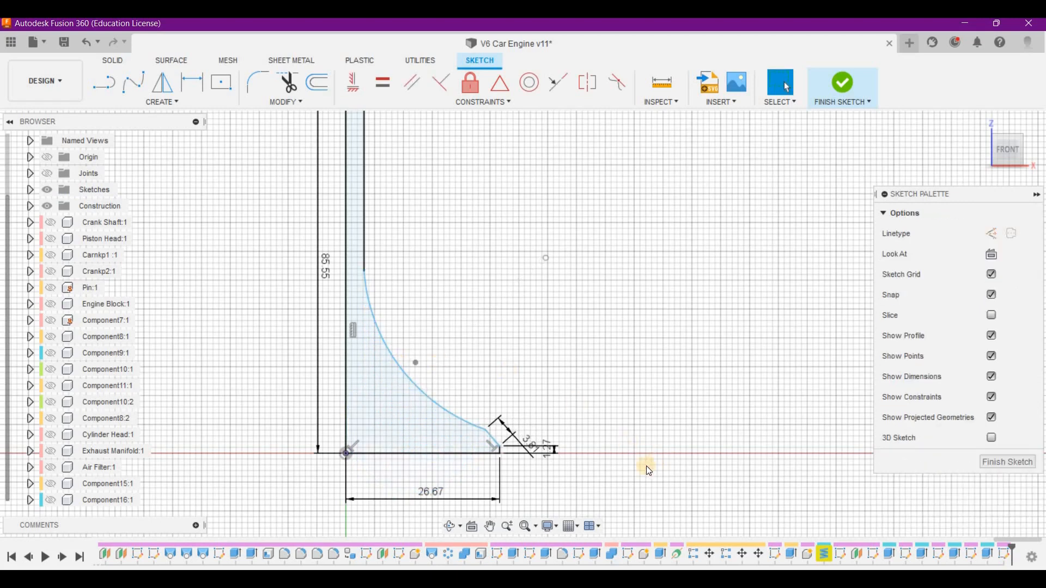
# Dimension the radius of the concave arc to 15.24 mm.
pyautogui.click(197, 86)
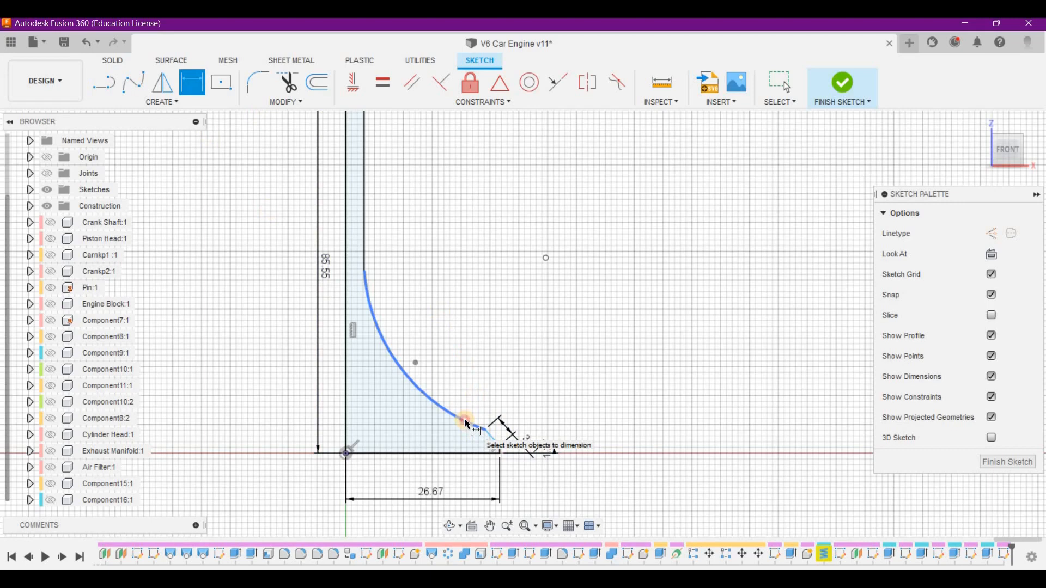
pyautogui.click(467, 425)
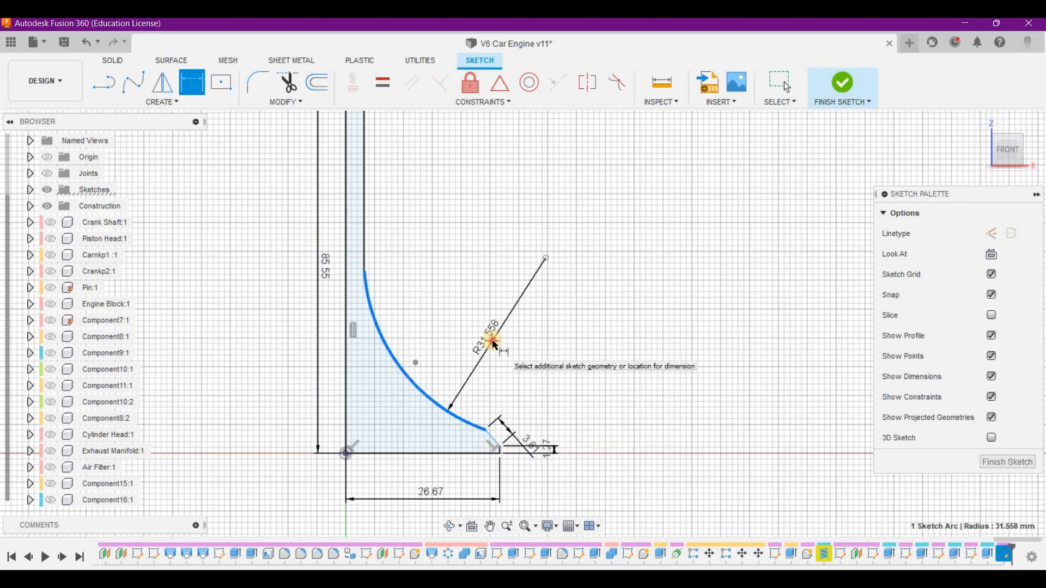
pyautogui.click(492, 341)
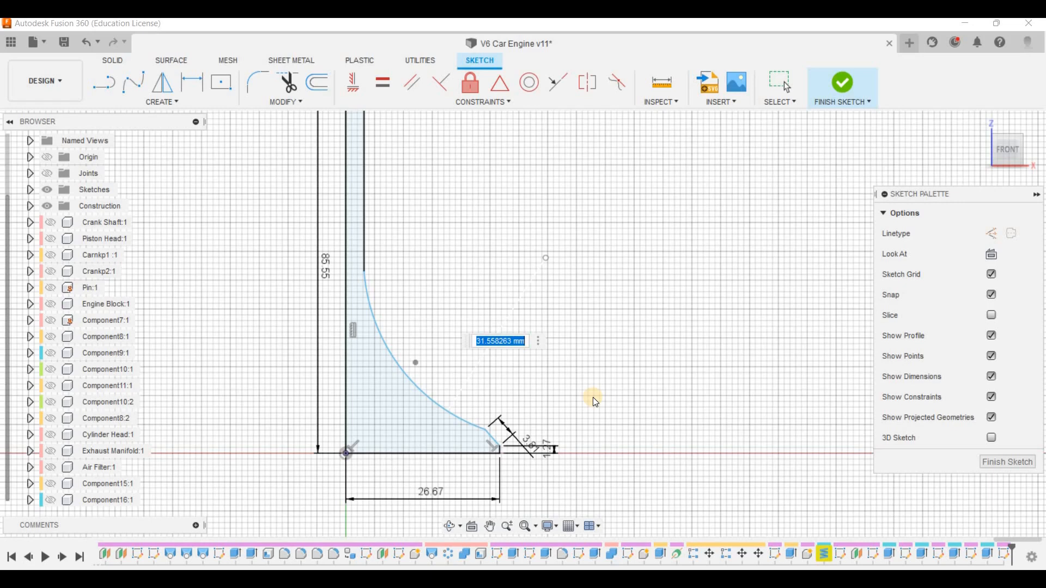
pyautogui.write('15.24')
pyautogui.press('Return')
# Dimension the angle between the base line and the short sloped edge at its outer end to 45°.
pyautogui.press('d')
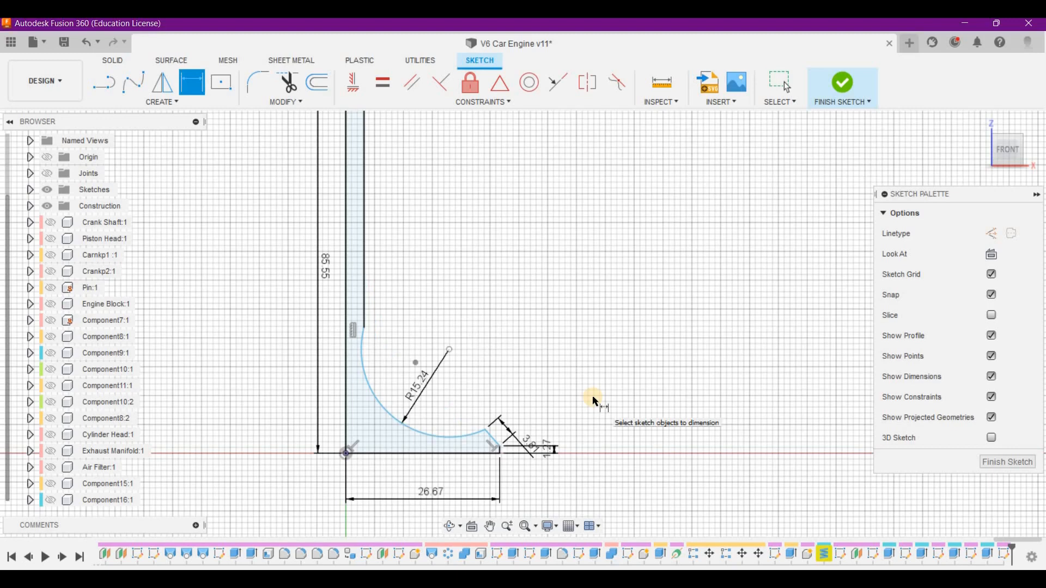
pyautogui.click(492, 440)
pyautogui.click(478, 453)
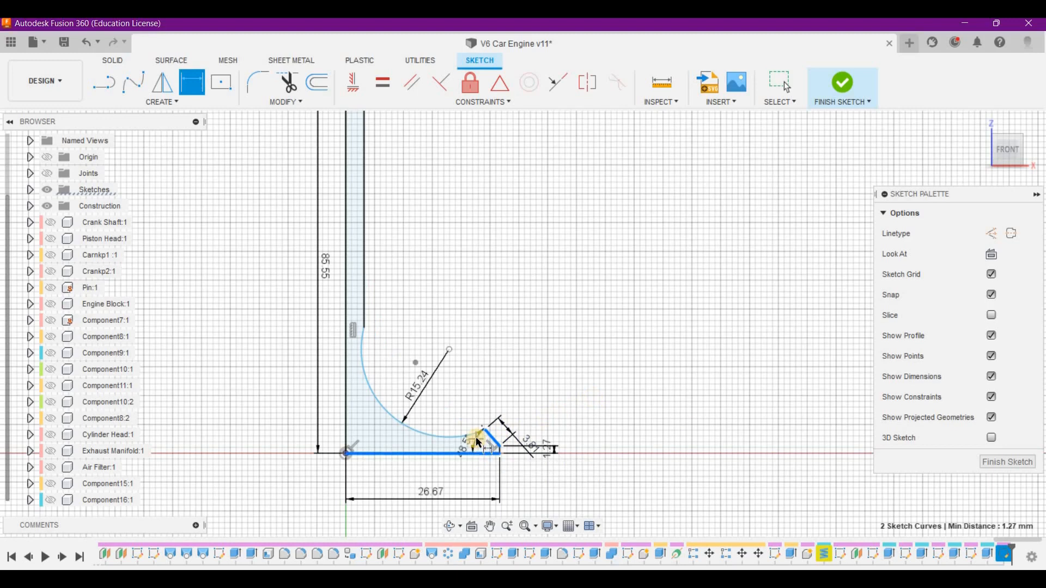
pyautogui.click(478, 444)
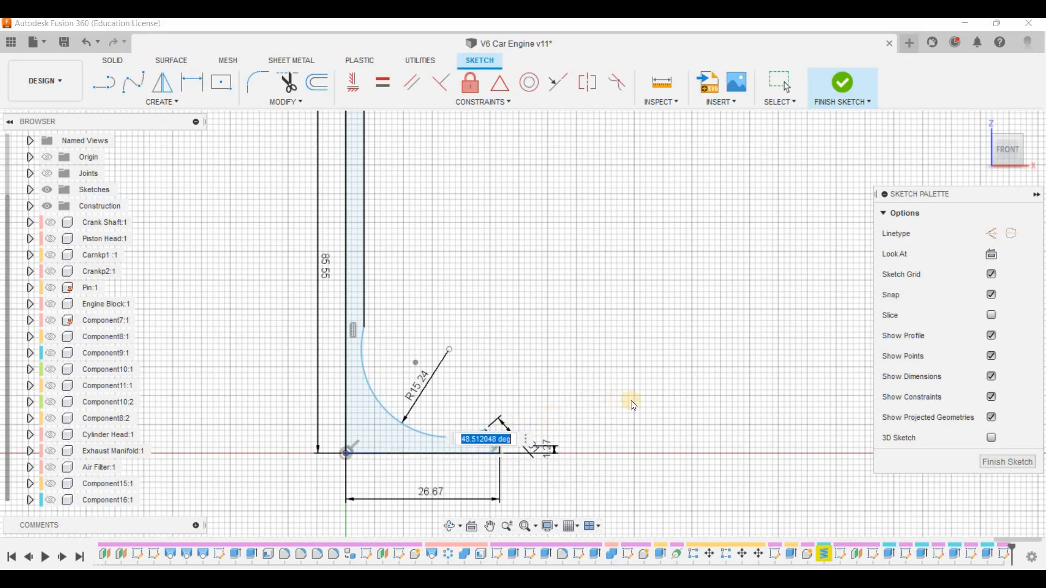
pyautogui.write('45')
pyautogui.press('Return')
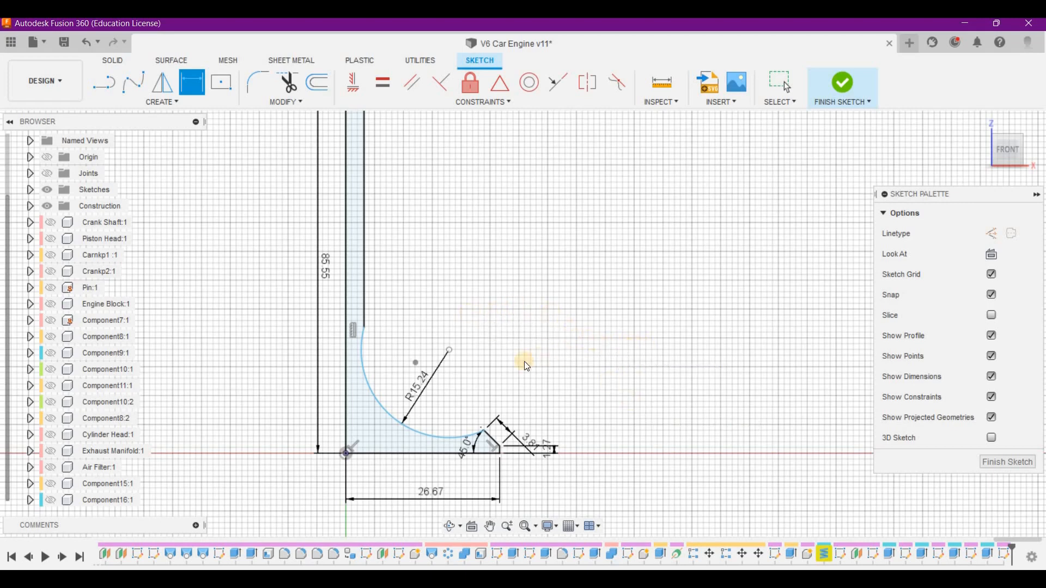
pyautogui.press('Escape')
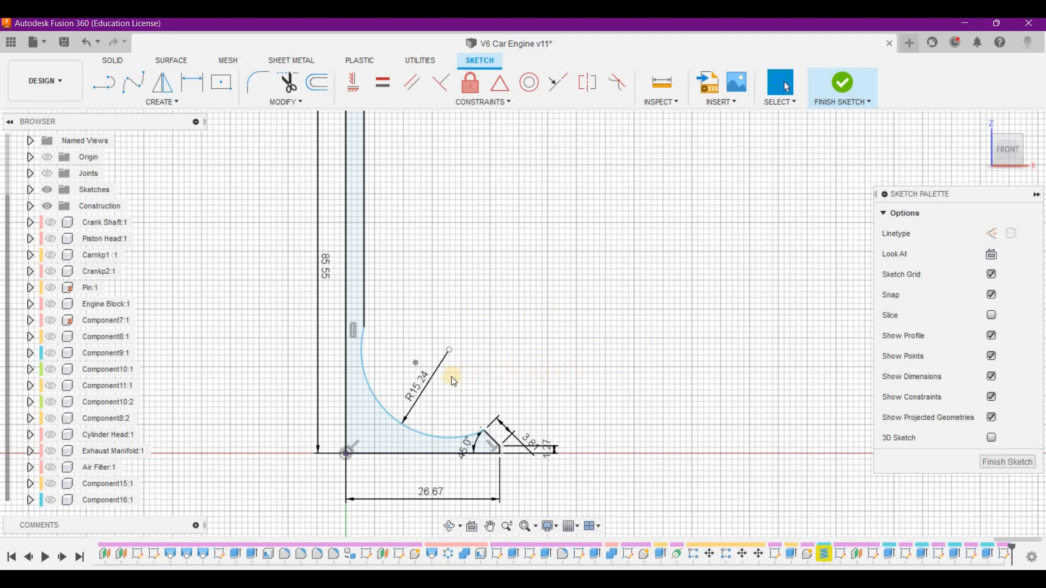
# Shift the 15.24 mm radius arc slightly so it flares smoothly from the stem to the sloped edge, and finish the sketch.
pyautogui.click(449, 352)
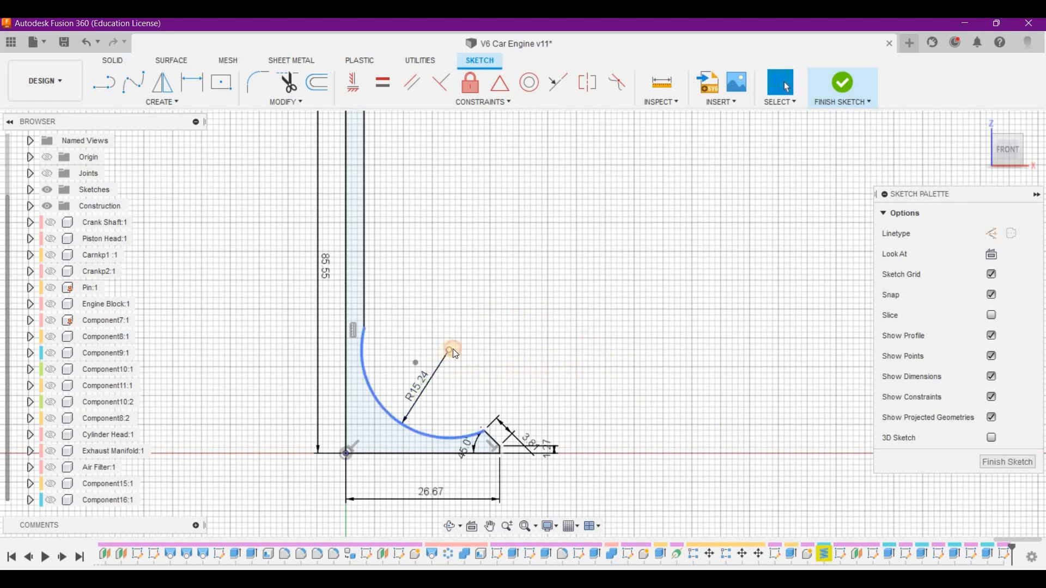
pyautogui.click(458, 349)
pyautogui.moveTo(459, 341); pyautogui.dragTo(445, 353)
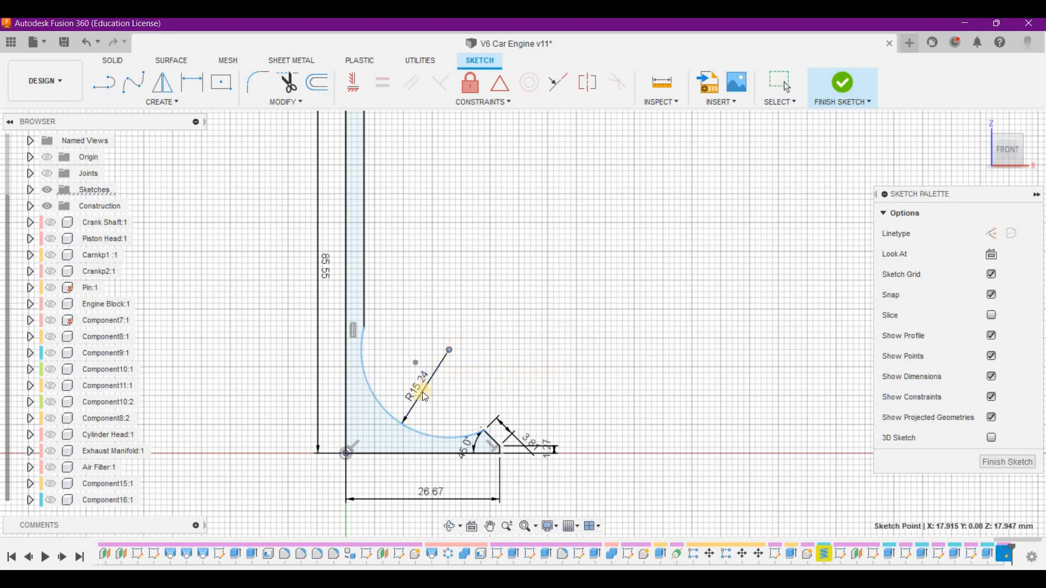
pyautogui.click(419, 431)
pyautogui.moveTo(430, 409); pyautogui.dragTo(822, 278)
pyautogui.click(445, 439)
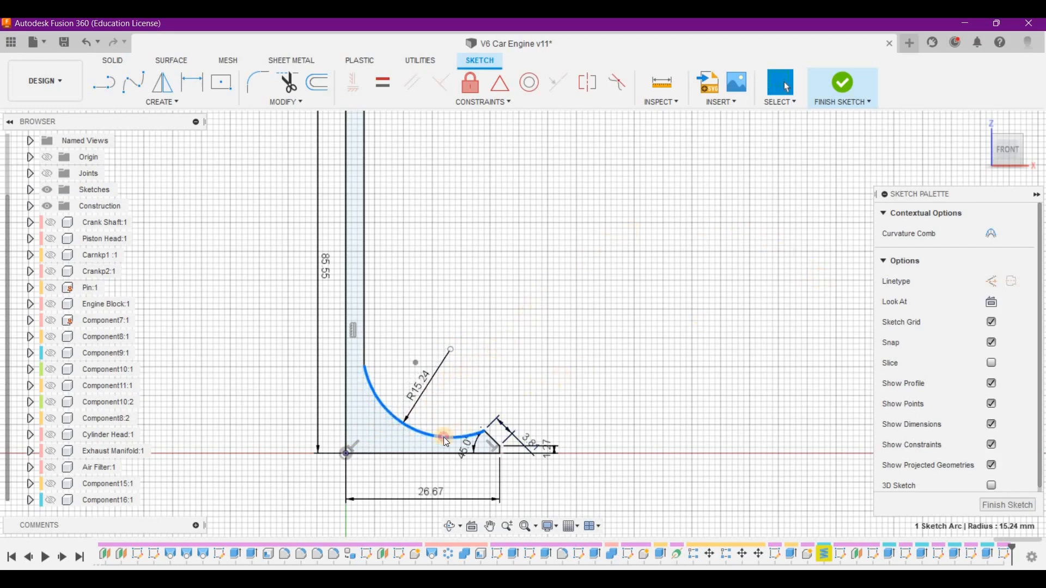
pyautogui.moveTo(495, 402); pyautogui.dragTo(708, 354)
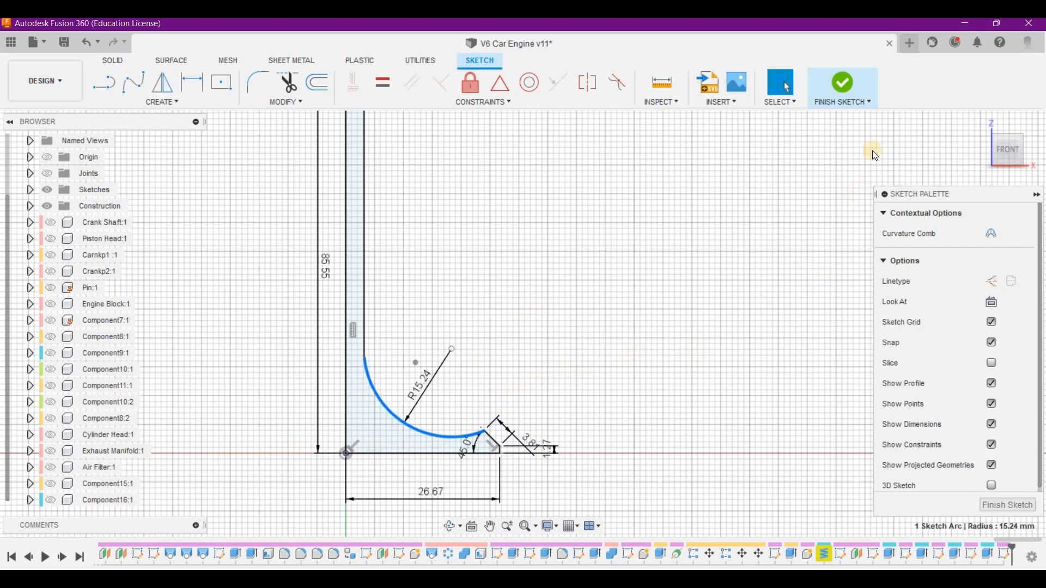
pyautogui.click(844, 85)
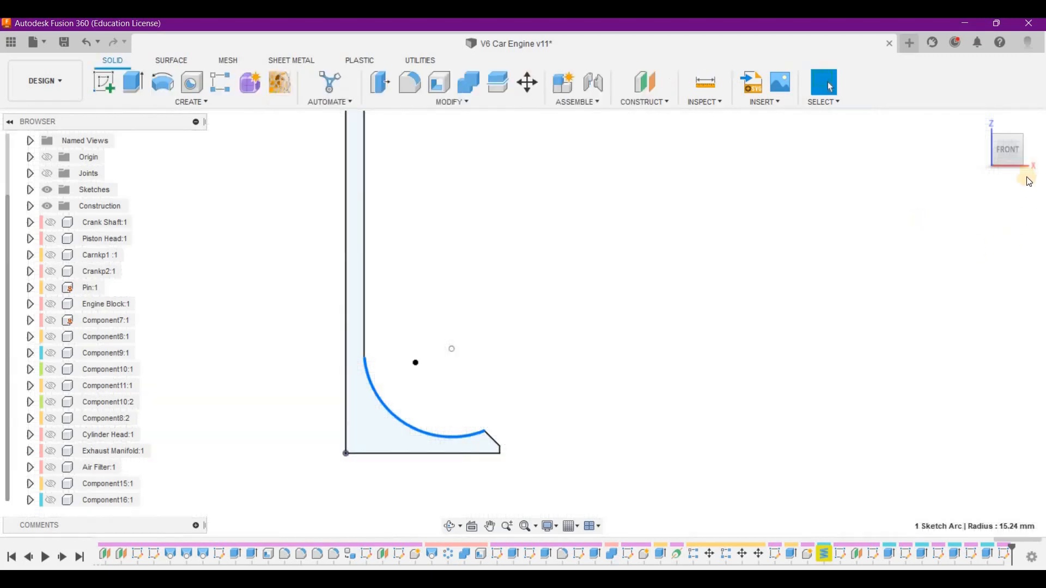
pyautogui.press('Escape')
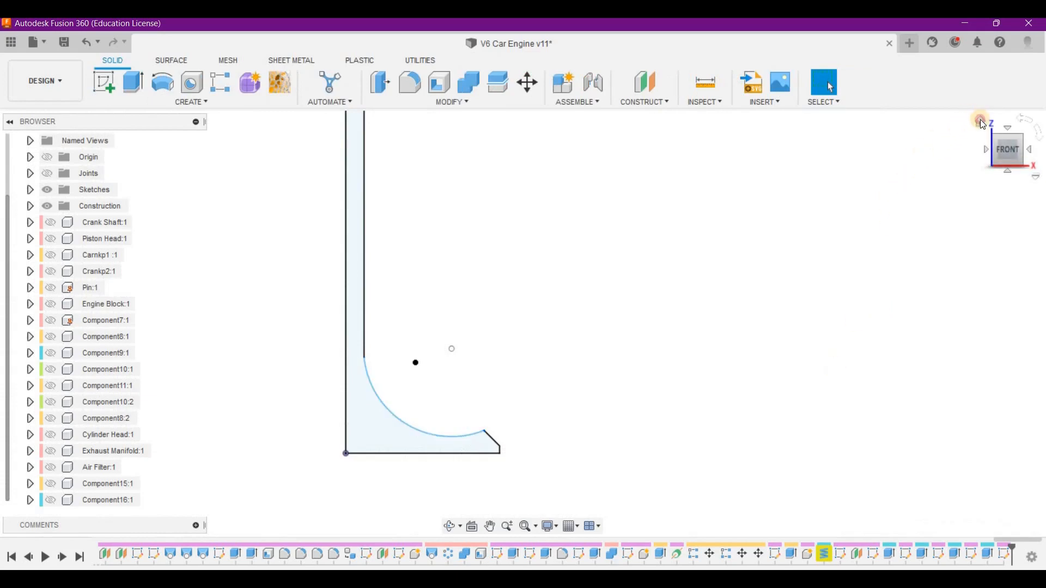
# Revolve the stem-and-base profile 360° about the stem's long inner vertical line as a new body.
pyautogui.click(980, 120)
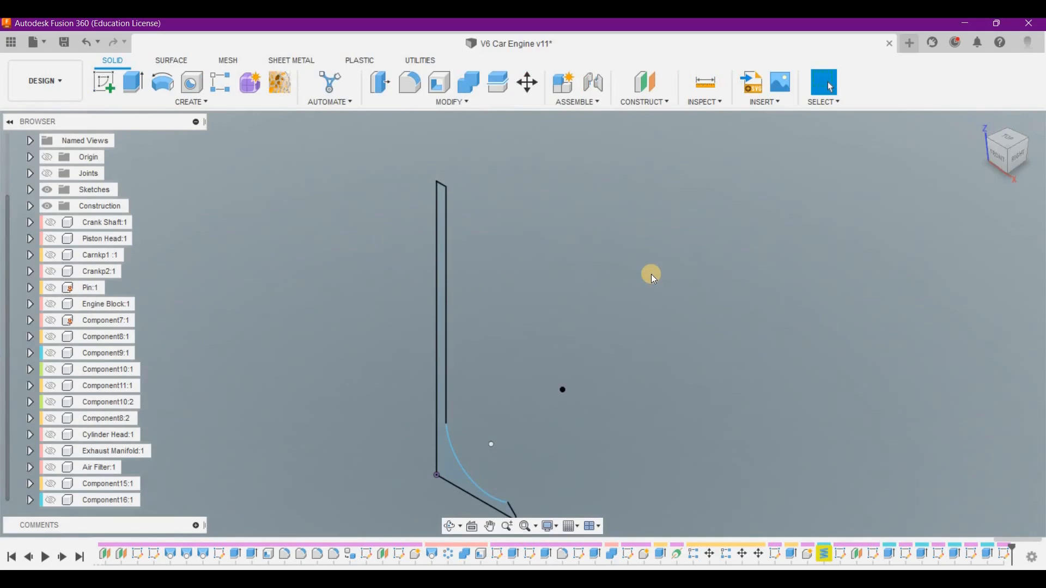
pyautogui.click(166, 85)
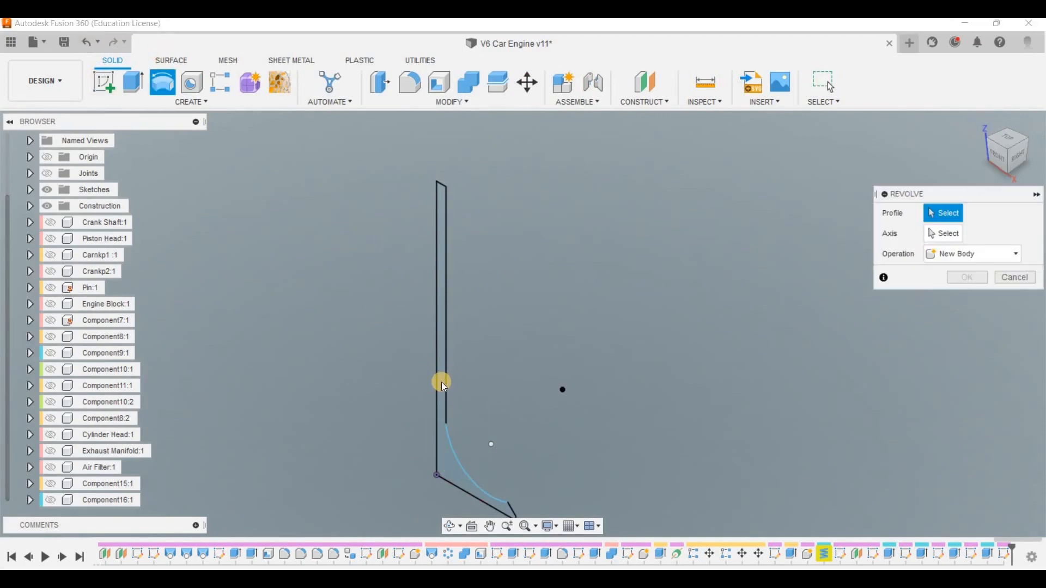
pyautogui.click(438, 379)
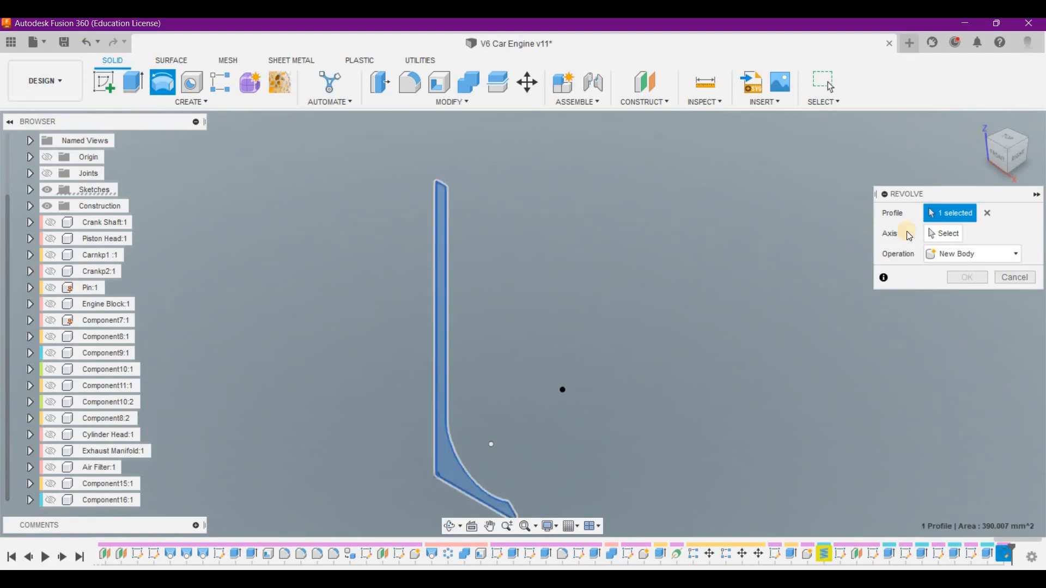
pyautogui.click(935, 239)
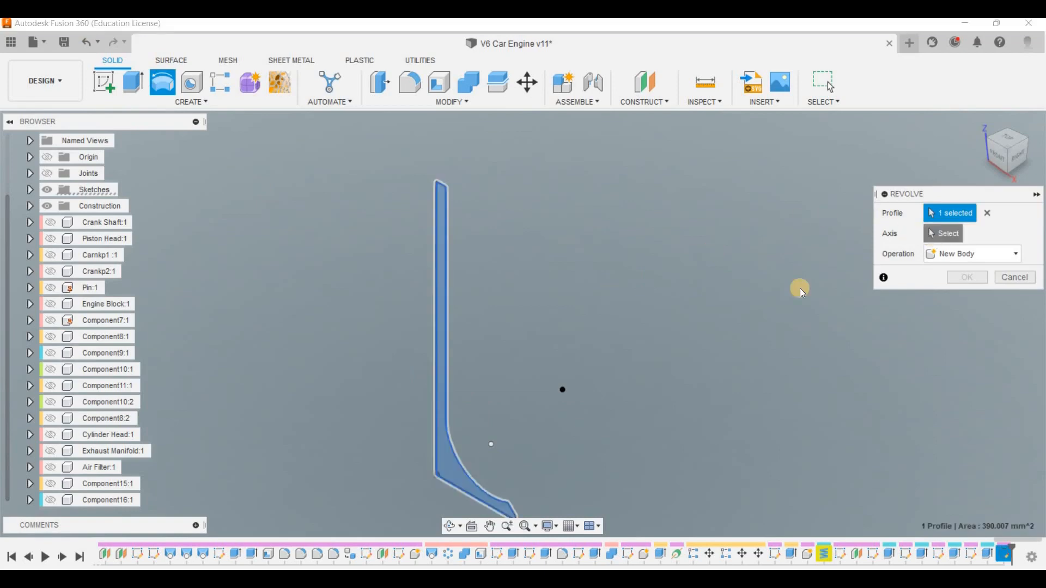
pyautogui.click(442, 329)
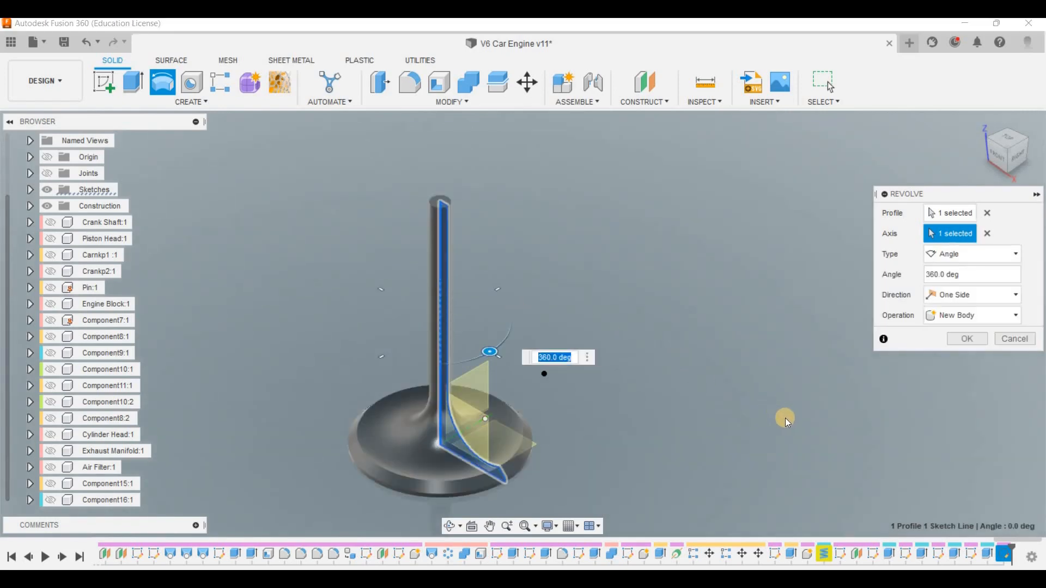
pyautogui.click(999, 315)
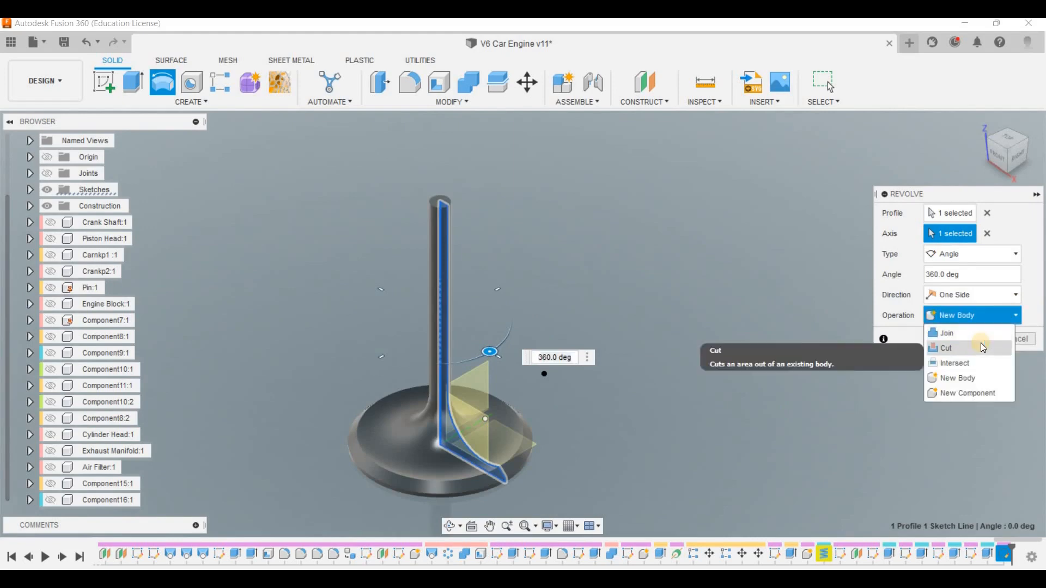
pyautogui.click(967, 378)
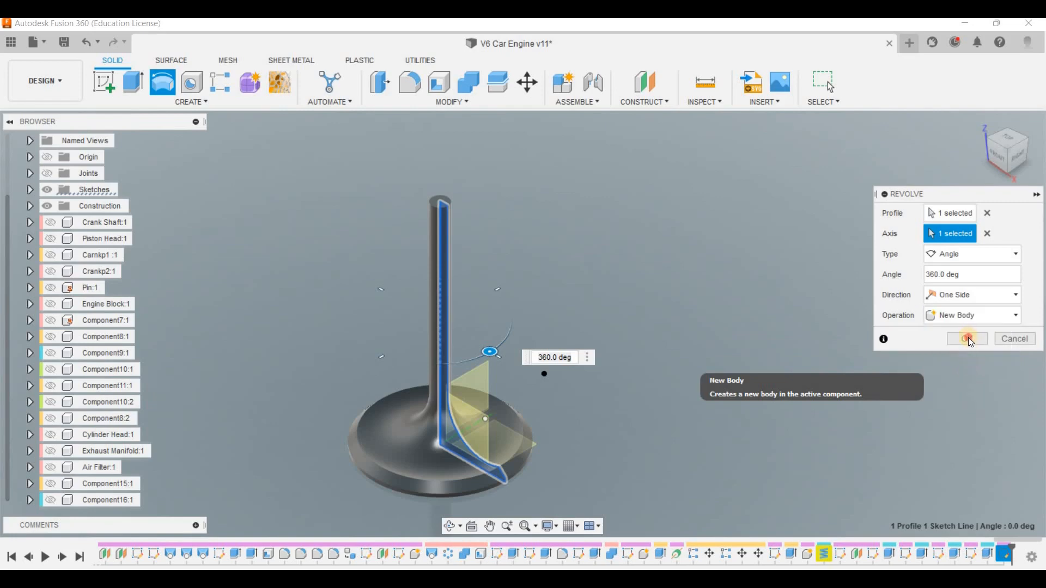
pyautogui.click(969, 338)
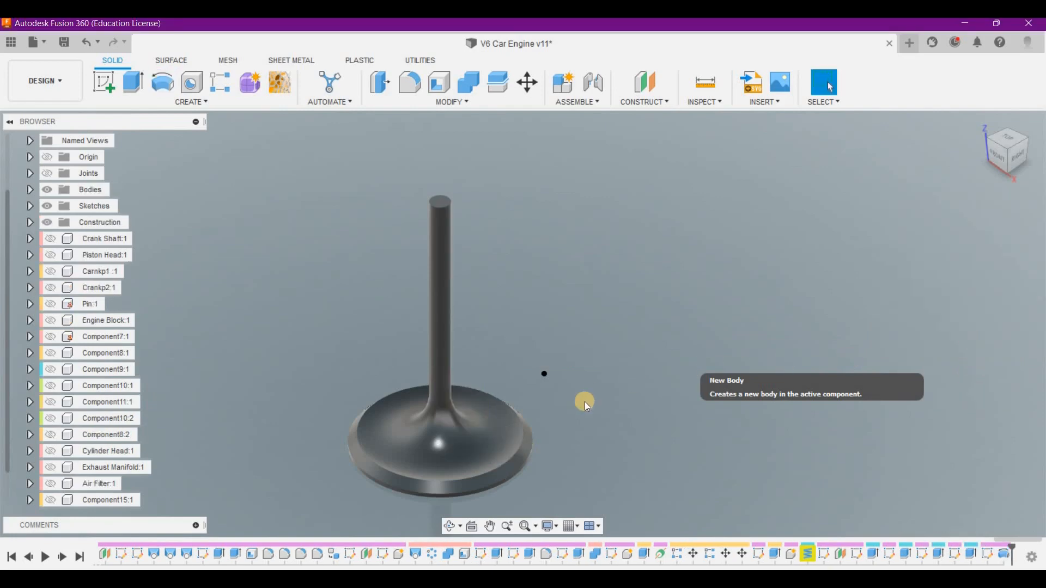
# Rename Component16 as Valve.
pyautogui.scroll(3, 584, 401)
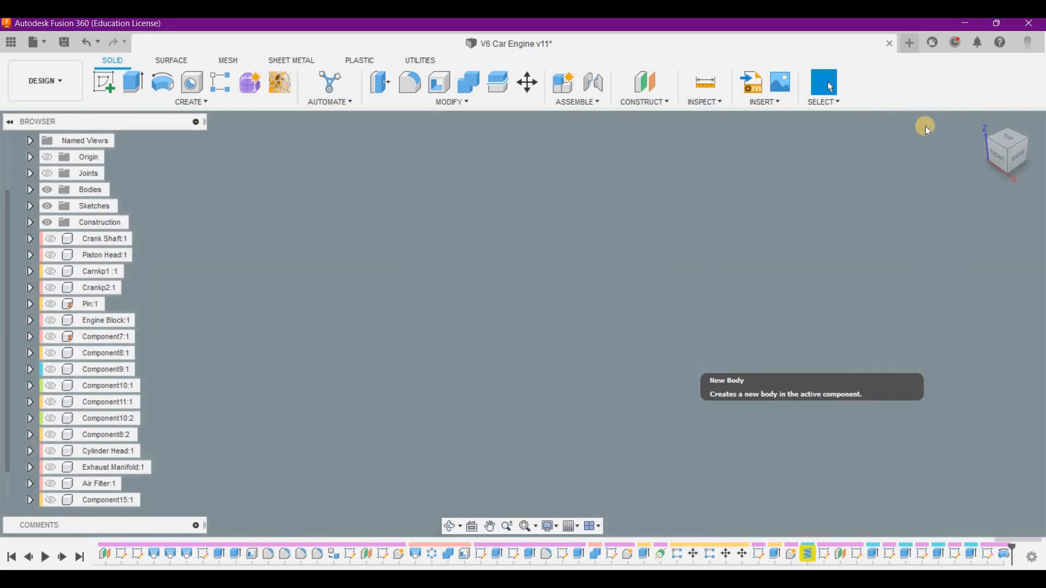
pyautogui.click(979, 122)
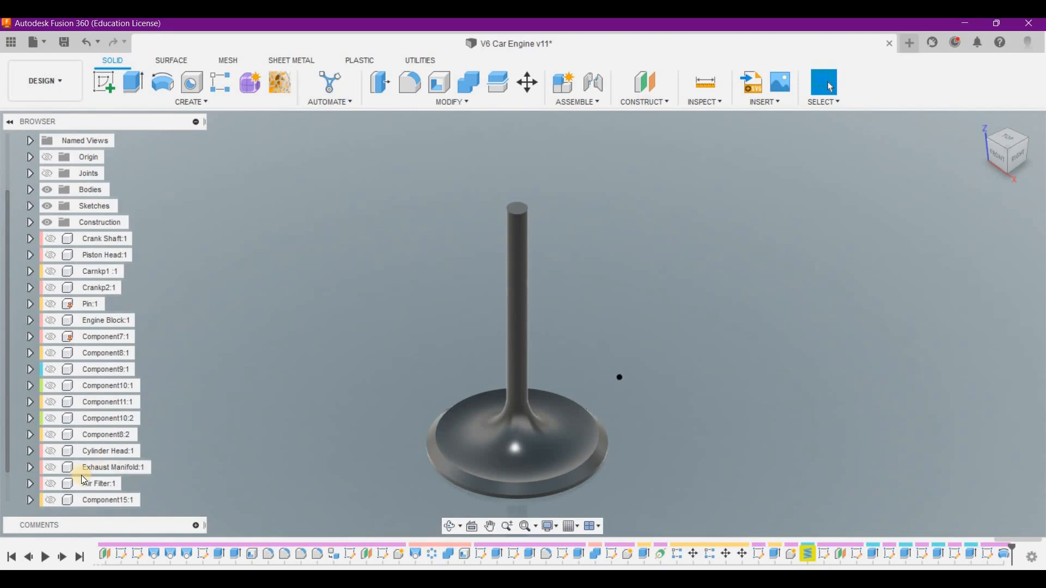
pyautogui.scroll(-1, 81, 474)
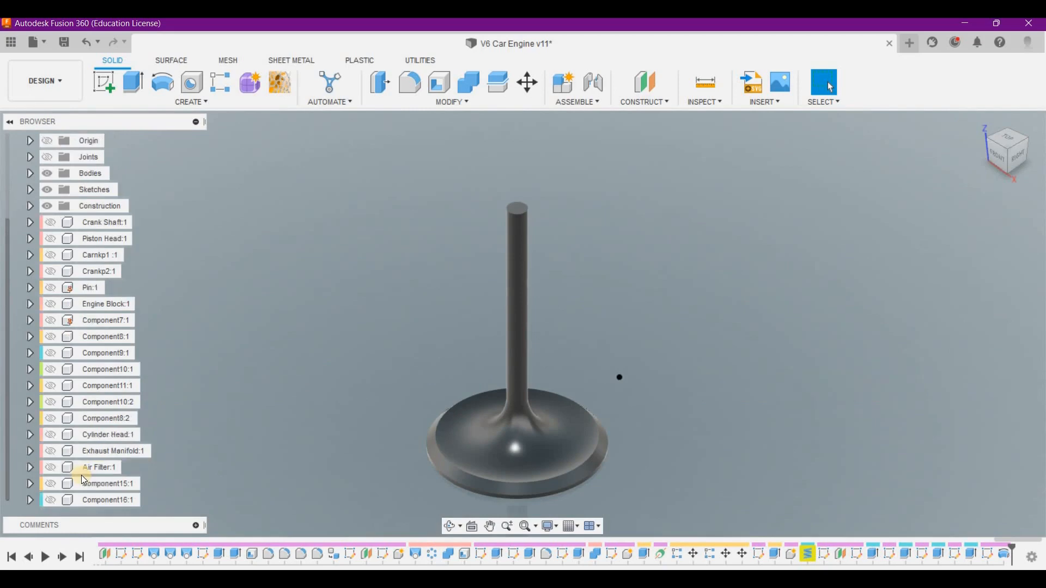
pyautogui.click(106, 498)
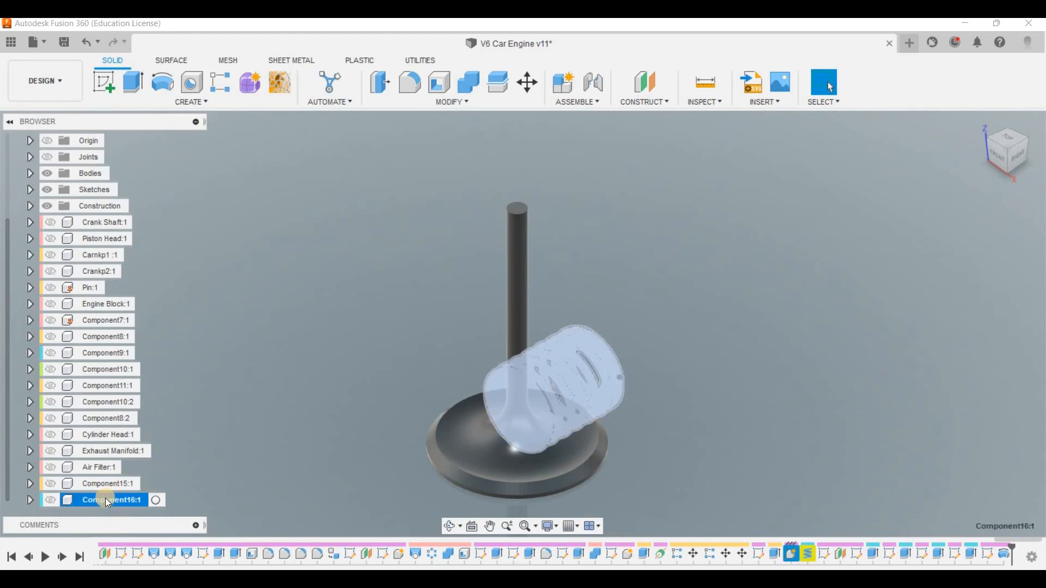
pyautogui.doubleClick(105, 498)
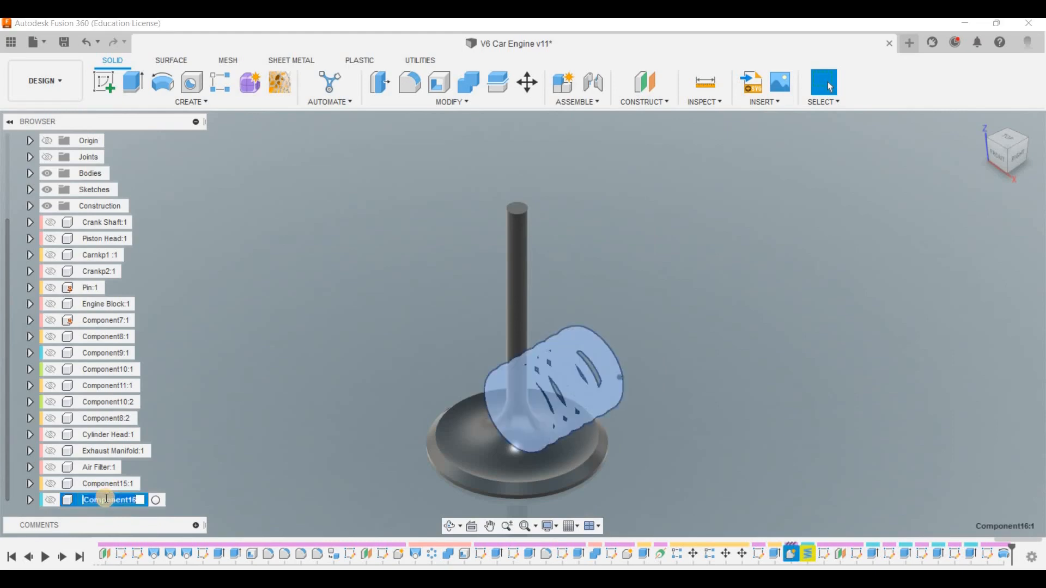
pyautogui.write('Valve')
pyautogui.press('Return')
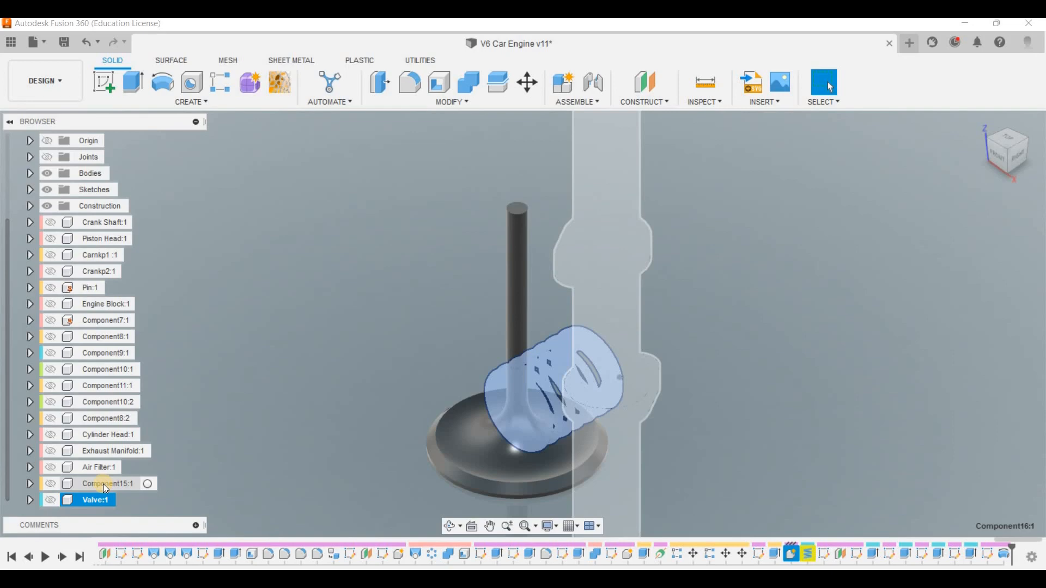
# Show Component15 beside the revolved valve body to identify the part.
pyautogui.click(55, 485)
pyautogui.click(54, 484)
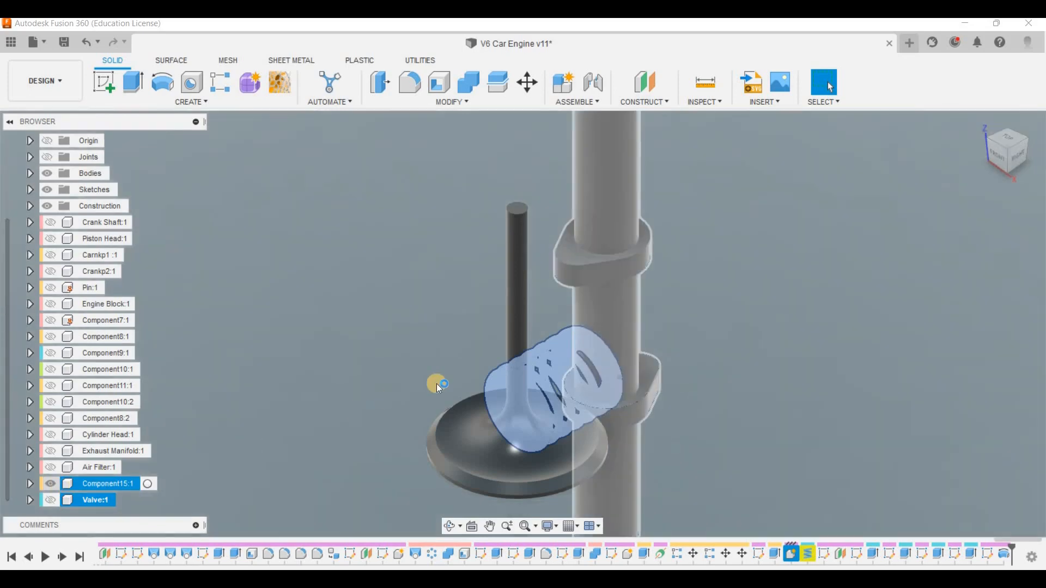
pyautogui.click(397, 362)
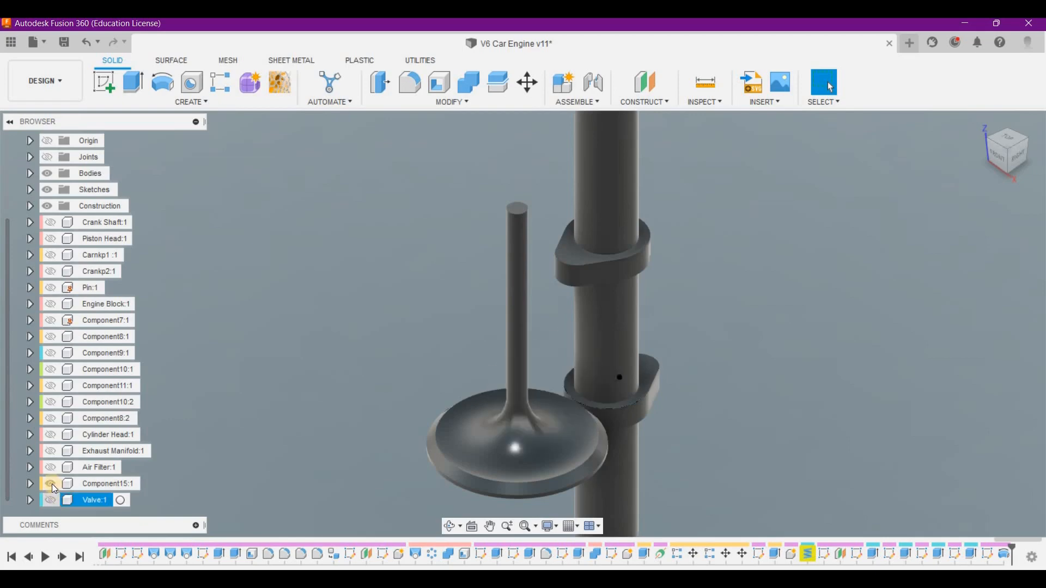
pyautogui.click(53, 469)
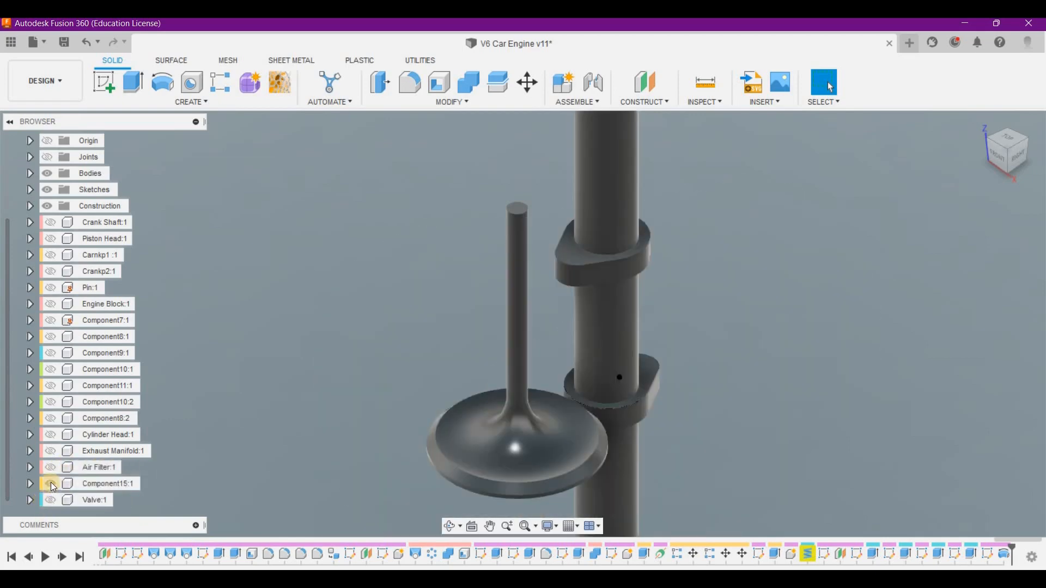
pyautogui.click(52, 483)
pyautogui.click(50, 500)
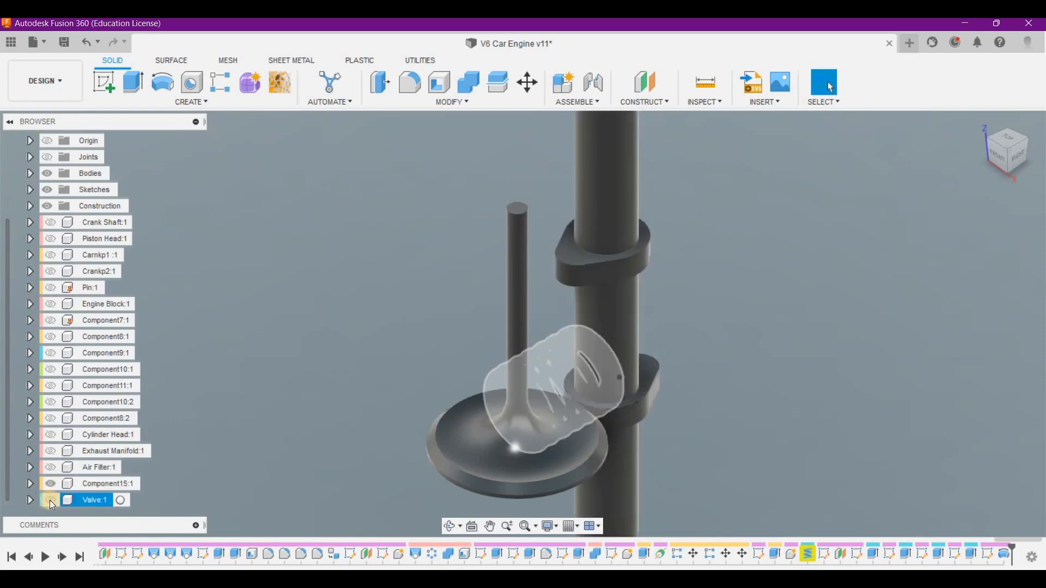
# Rename Component15 as Cam Shaft and hide it.
pyautogui.doubleClick(95, 481)
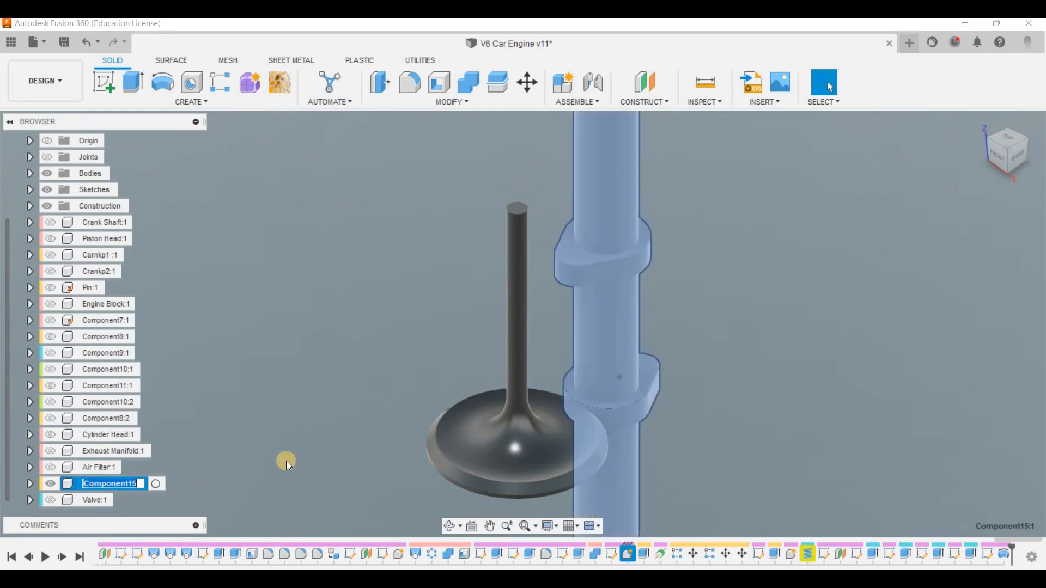
pyautogui.write('CAm')
pyautogui.press('BackSpace')
pyautogui.press('BackSpace')
pyautogui.write('am Shaft')
pyautogui.press('Return')
pyautogui.click(361, 343)
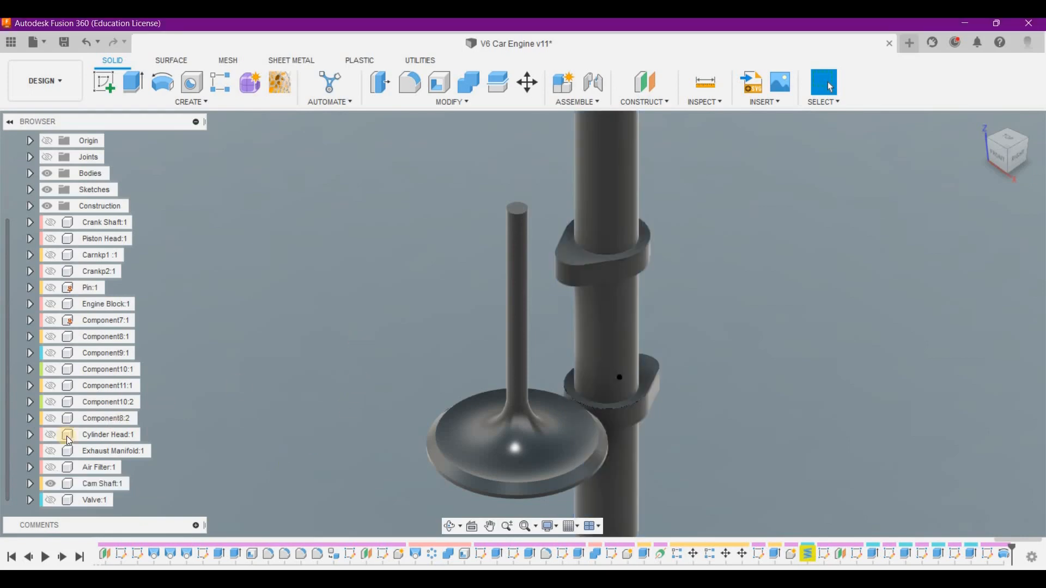
pyautogui.click(48, 485)
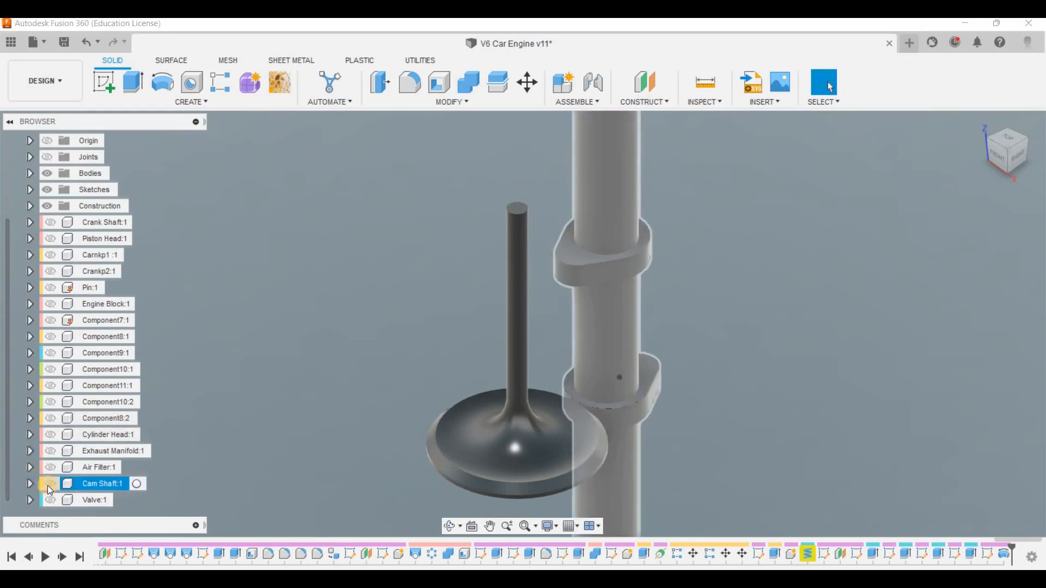
pyautogui.click(49, 485)
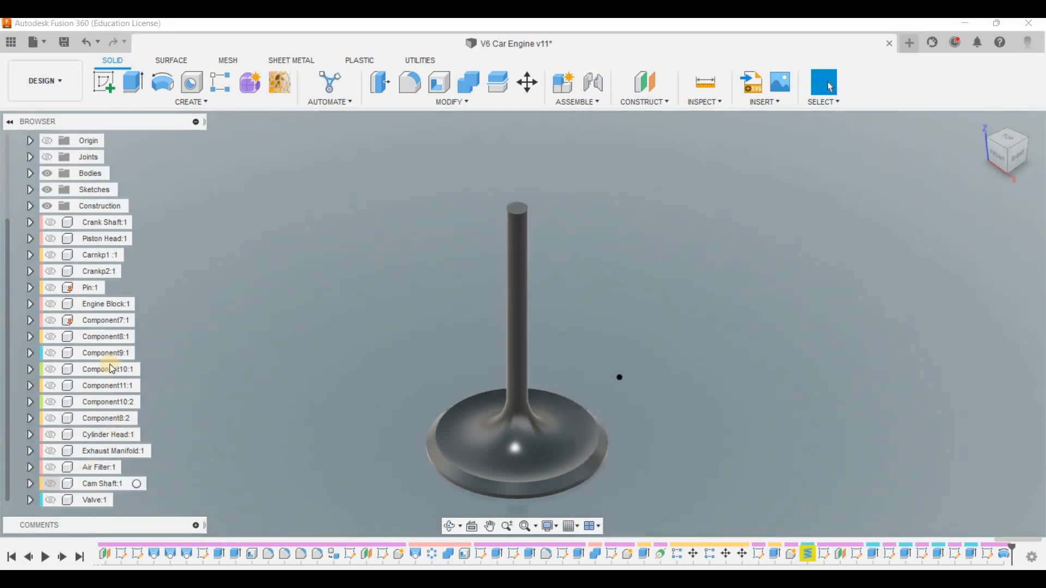
# Open the valve's revolve feature for editing, review its operation options and keep New Body.
pyautogui.doubleClick(1005, 552)
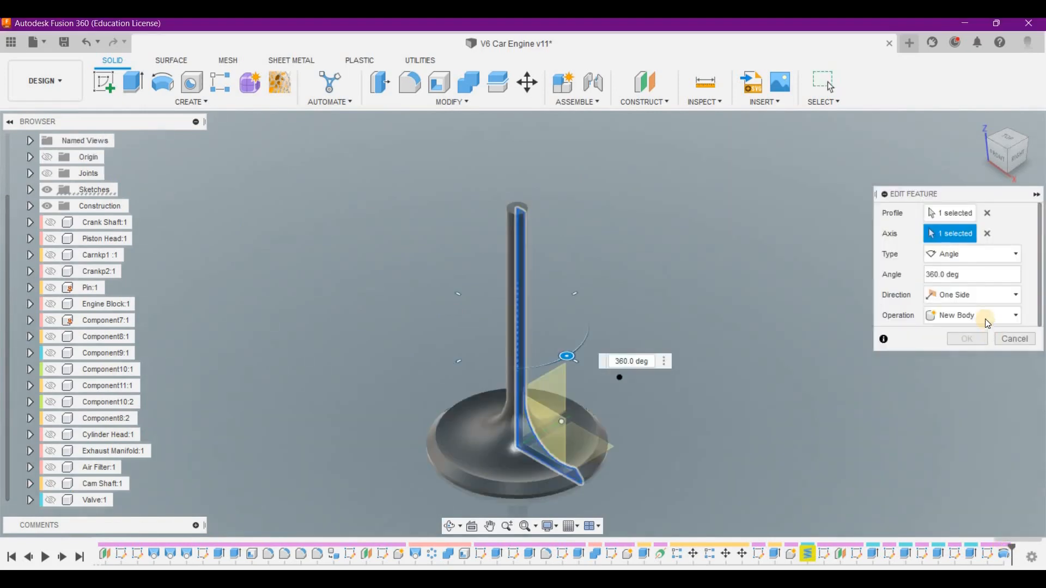
pyautogui.click(983, 318)
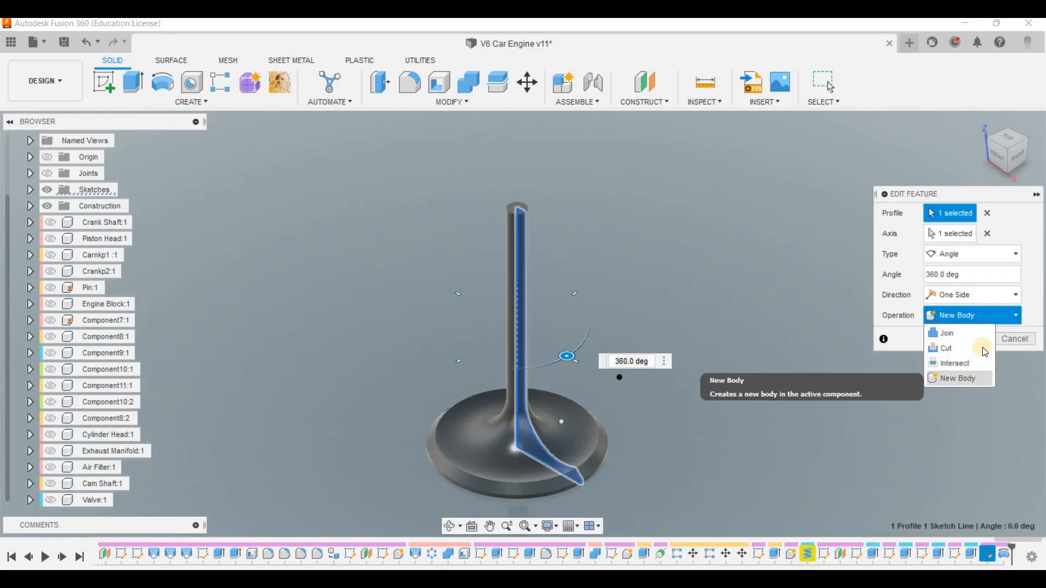
pyautogui.click(1021, 423)
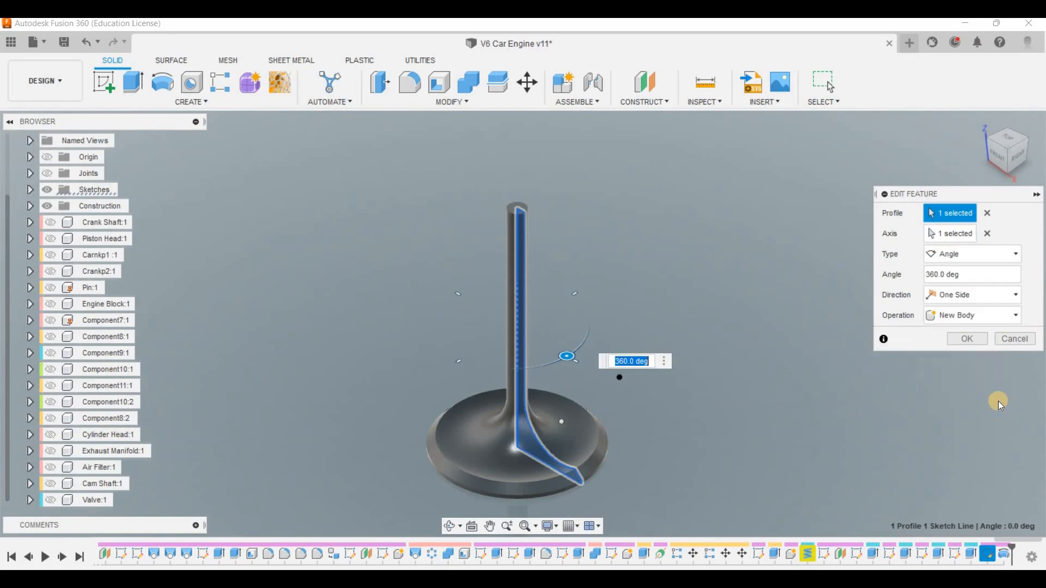
pyautogui.click(963, 340)
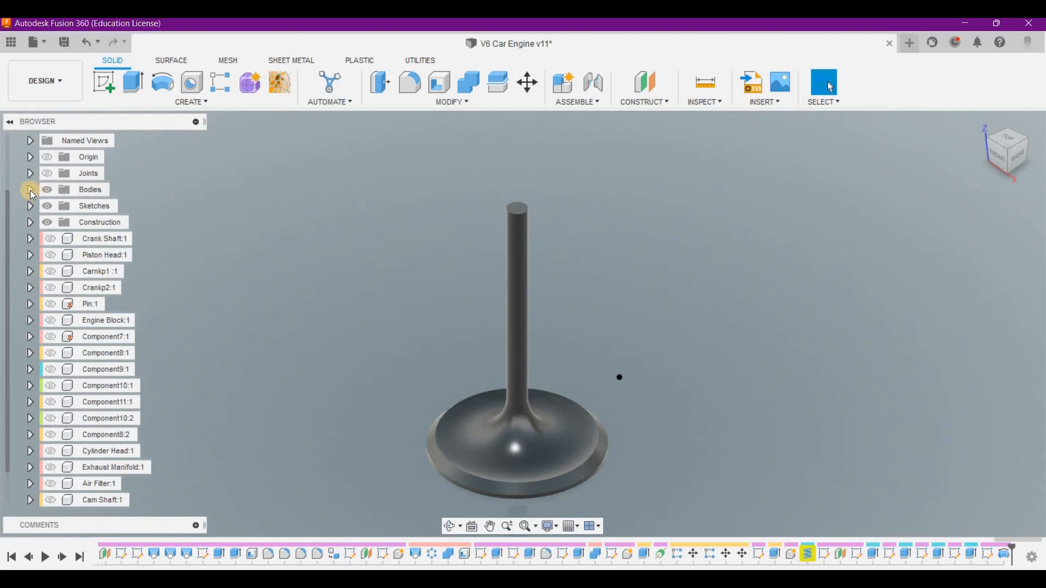
# List the design's bodies and briefly show Body19 to check which part it is.
pyautogui.click(30, 189)
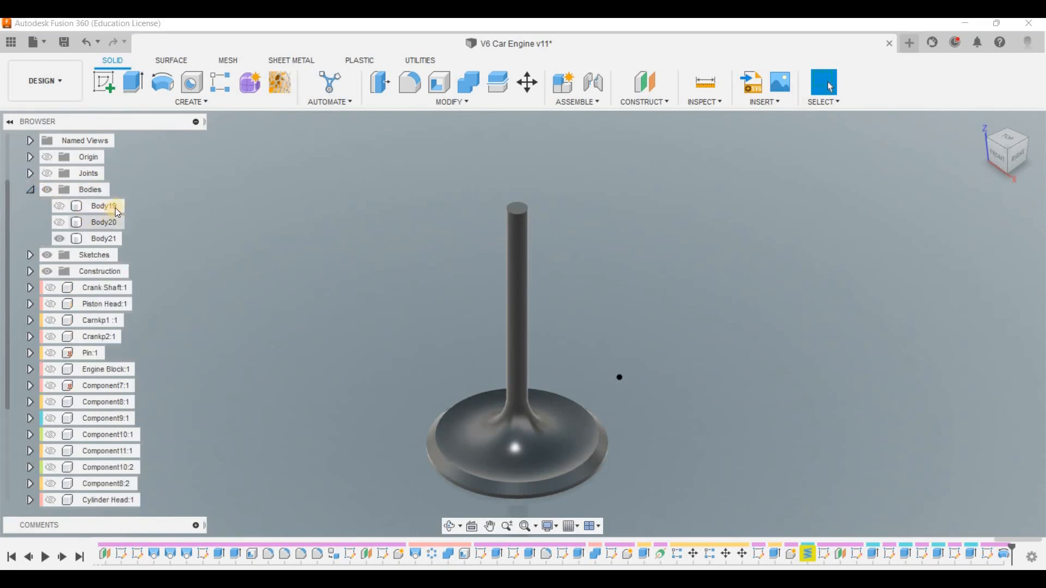
pyautogui.click(94, 210)
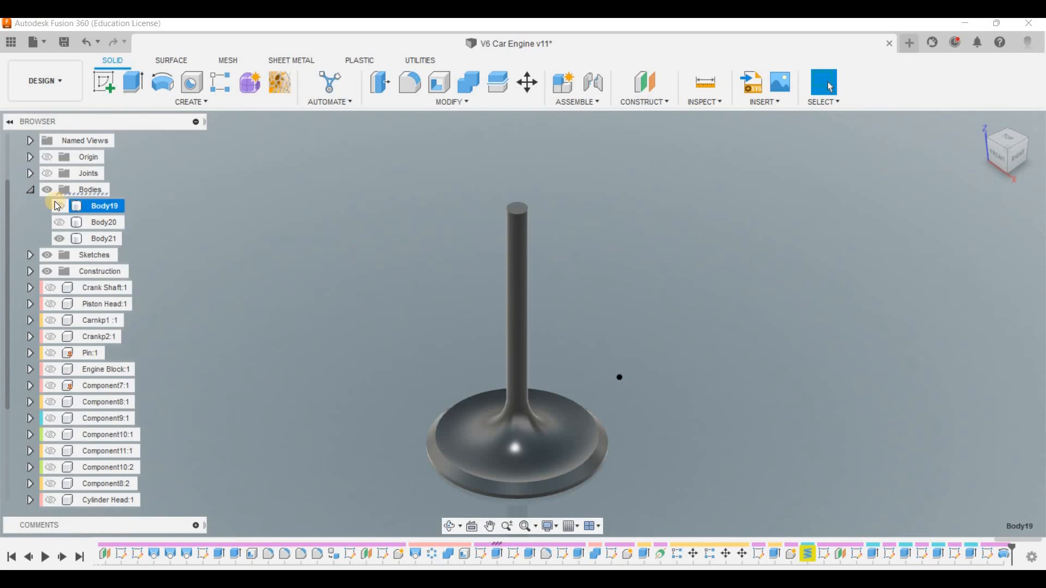
pyautogui.click(57, 204)
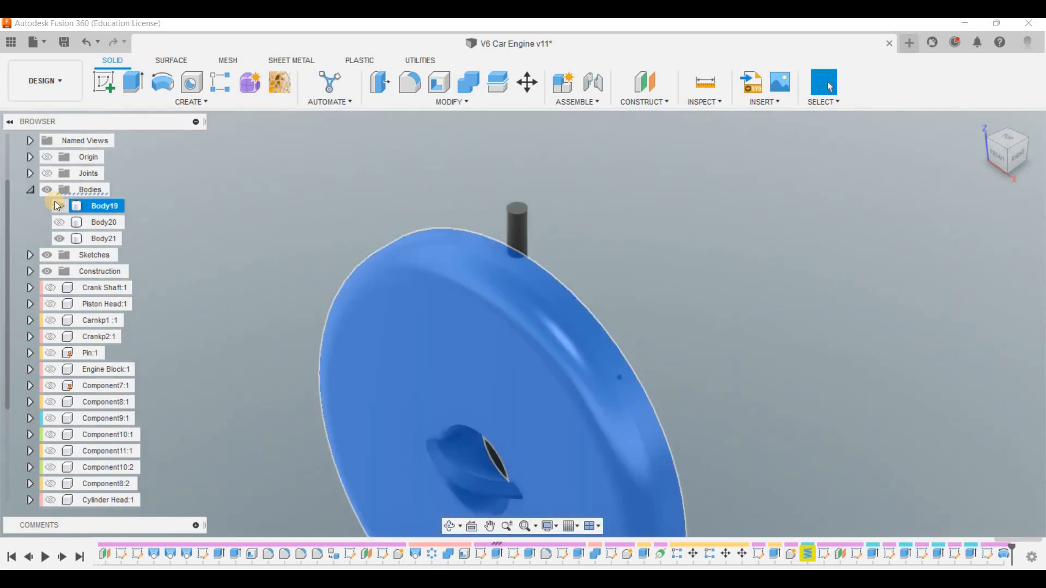
pyautogui.click(58, 206)
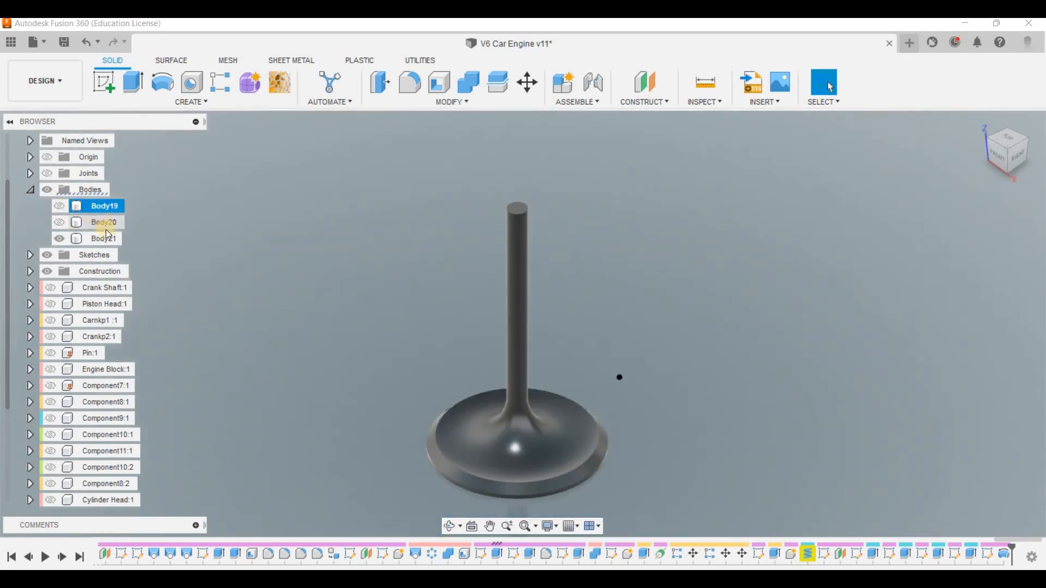
# Create a component from the revolved valve body and name it Valve.
pyautogui.click(109, 238)
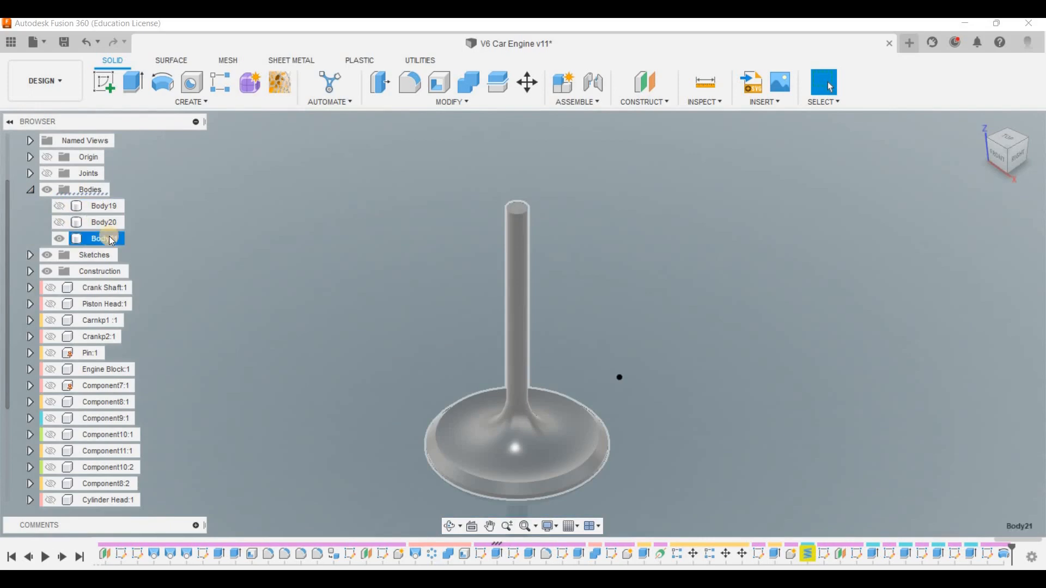
pyautogui.rightClick(109, 238)
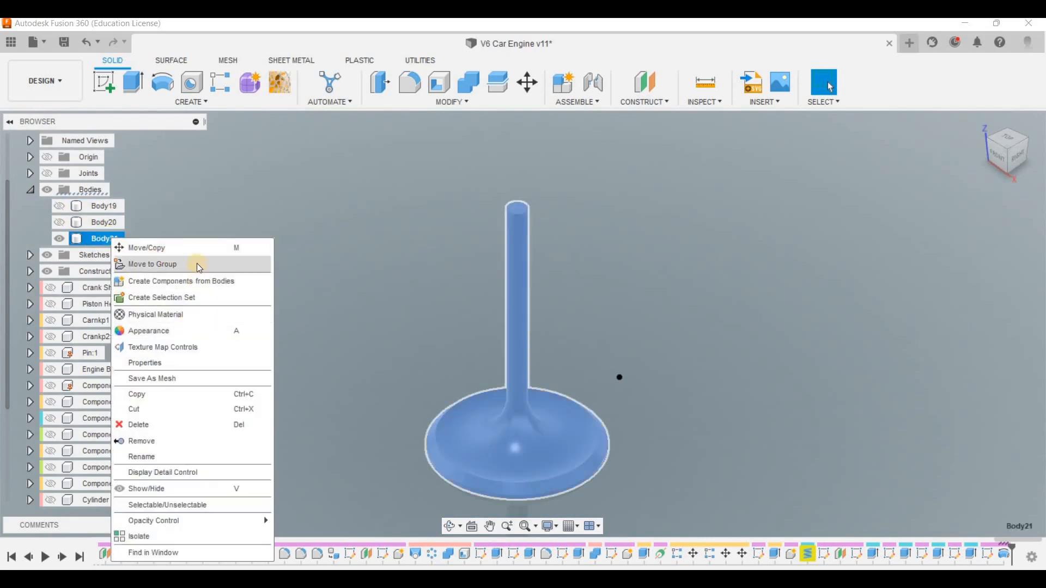
pyautogui.click(198, 282)
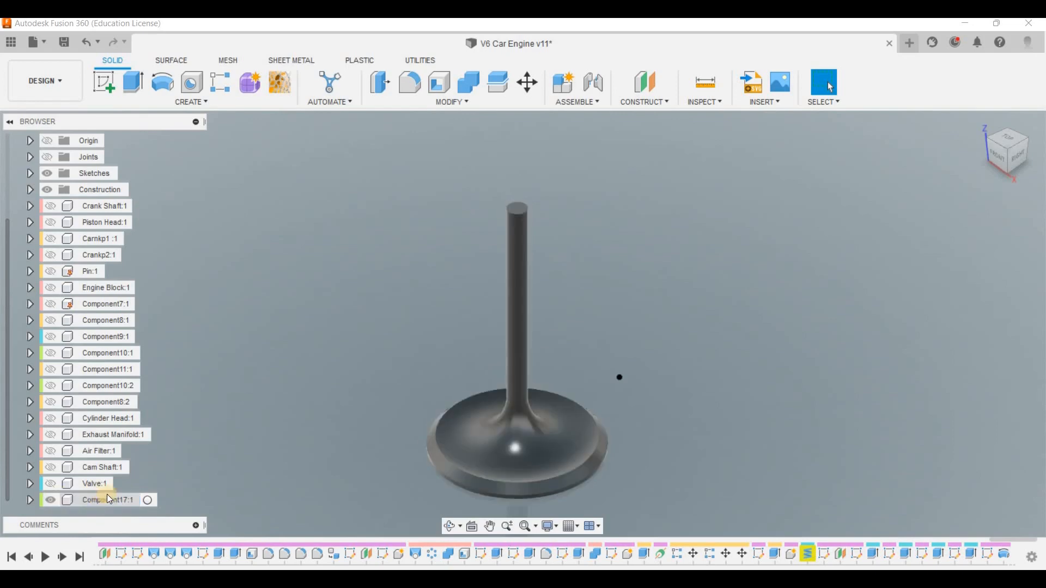
pyautogui.click(109, 499)
pyautogui.click(109, 499)
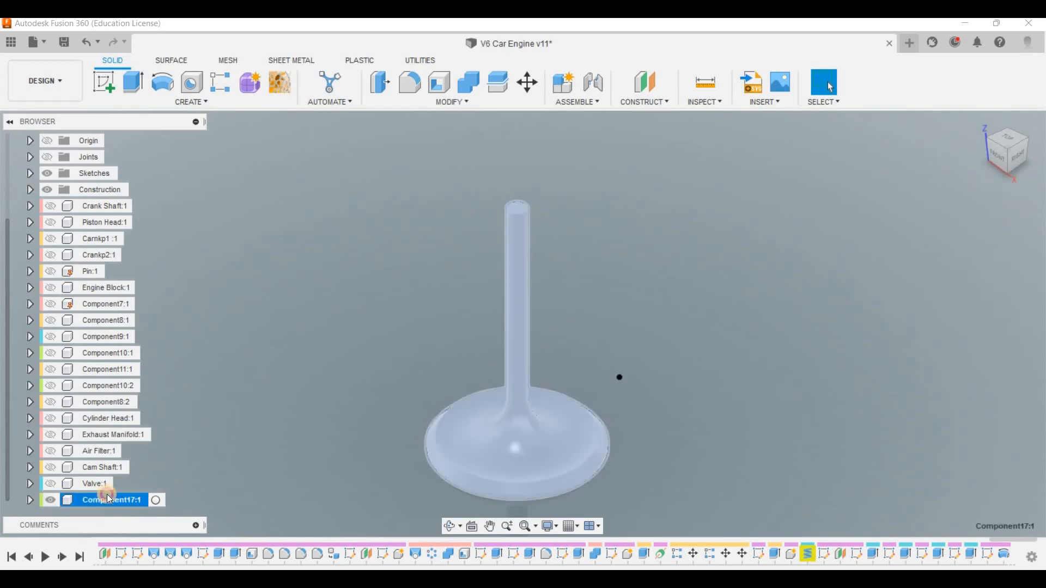
pyautogui.write('Valve')
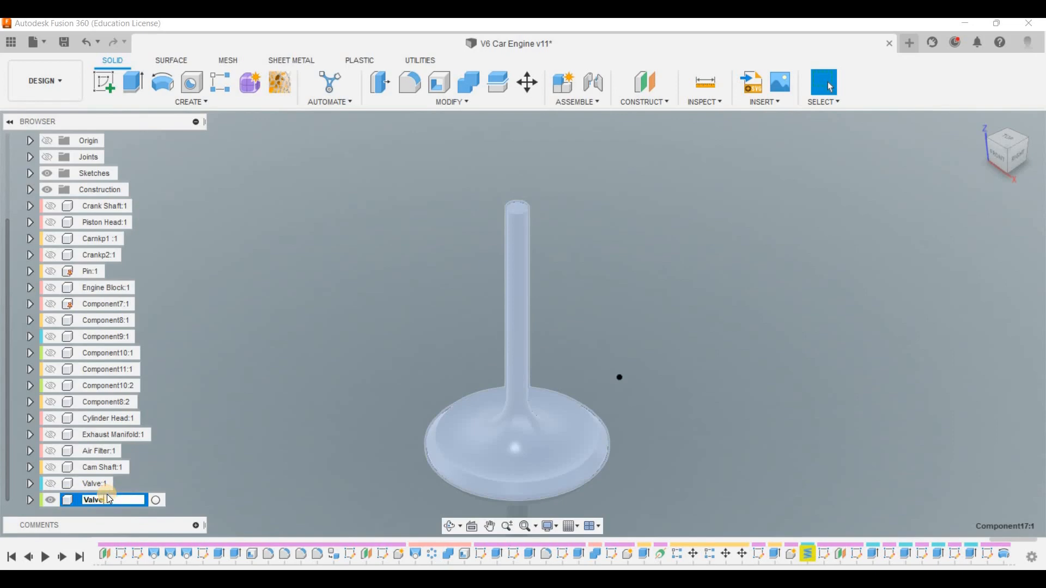
pyautogui.press('Return')
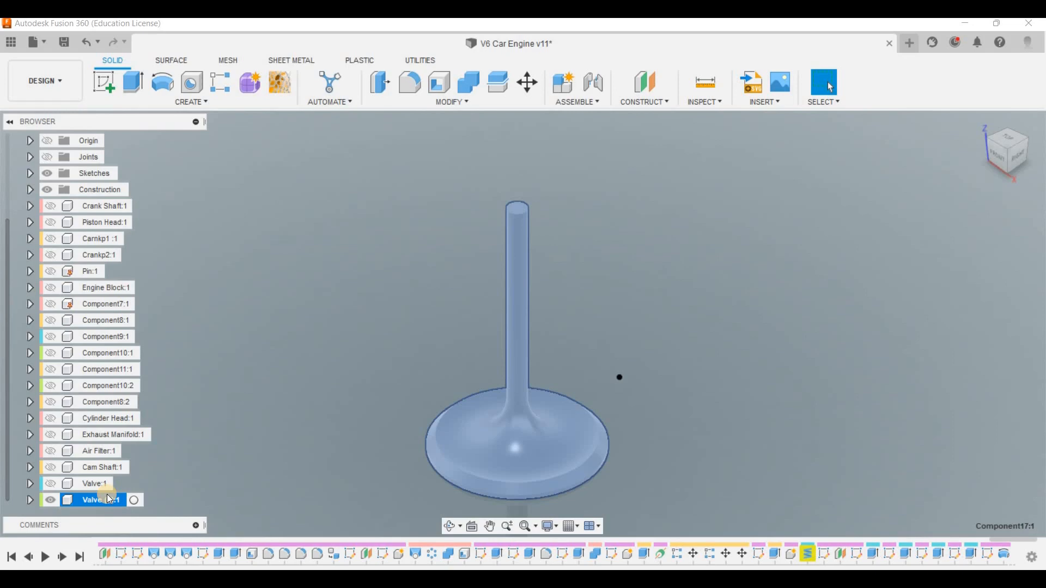
pyautogui.click(712, 310)
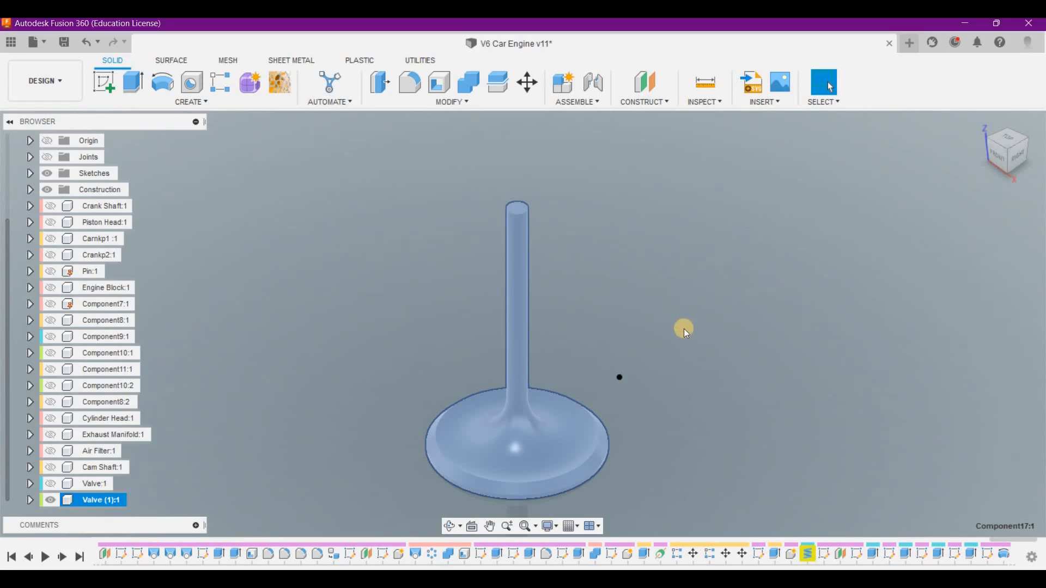
# Try to delete the sketch that holds the stray point beside the valve, although other features reference it.
pyautogui.click(620, 377)
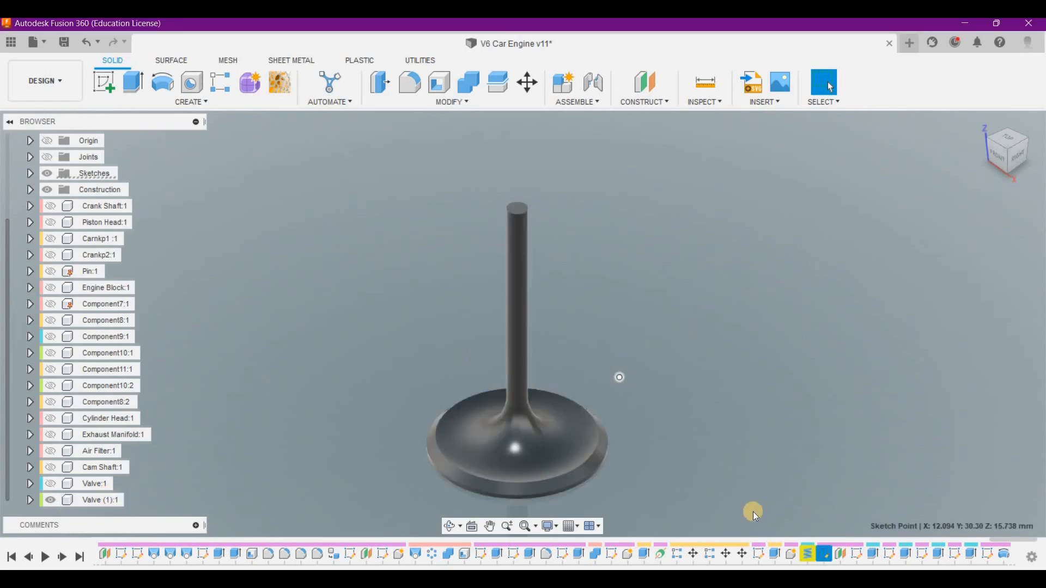
pyautogui.click(824, 553)
pyautogui.press('Delete')
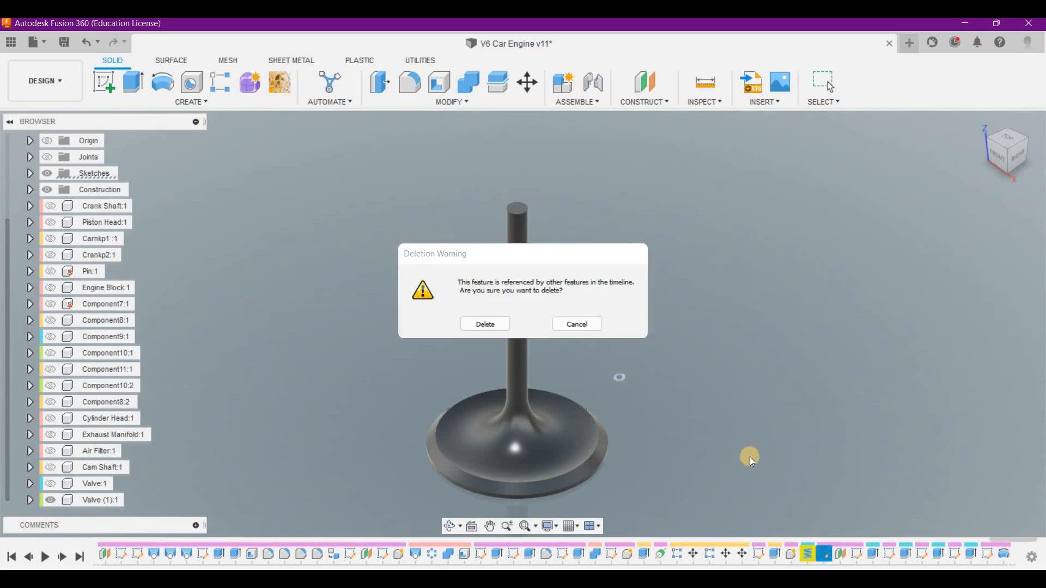
pyautogui.click(485, 324)
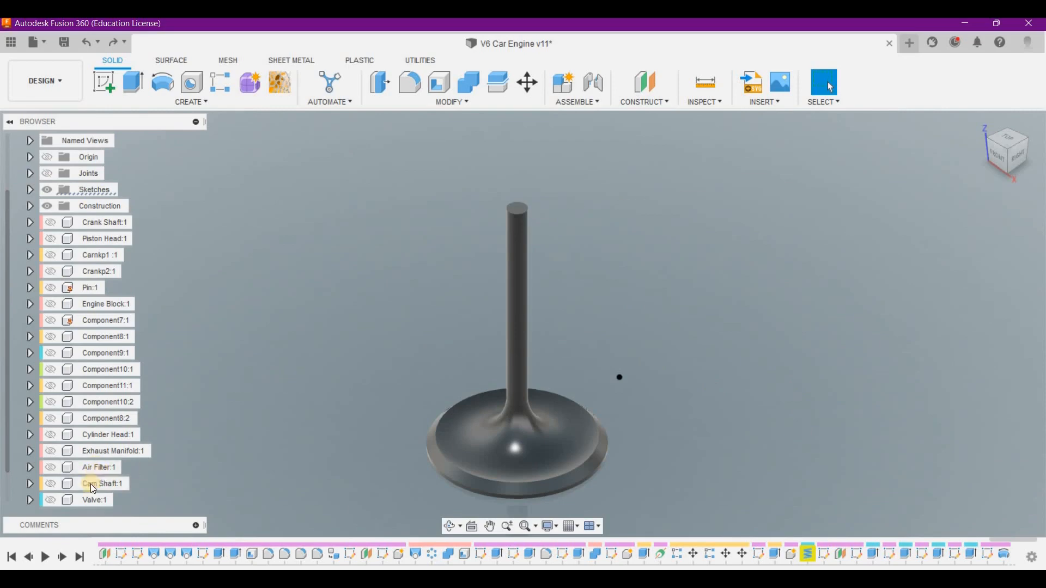
# Rename the existing spring component as Rotar Spring and hide the revolved valve's component.
pyautogui.doubleClick(93, 500)
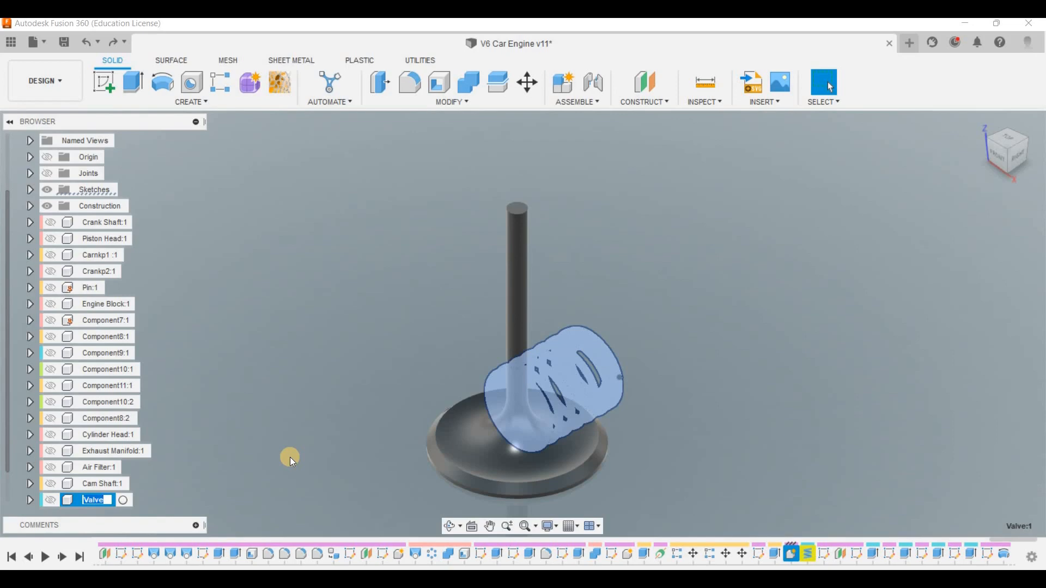
pyautogui.write('Rotar Spring')
pyautogui.press('Return')
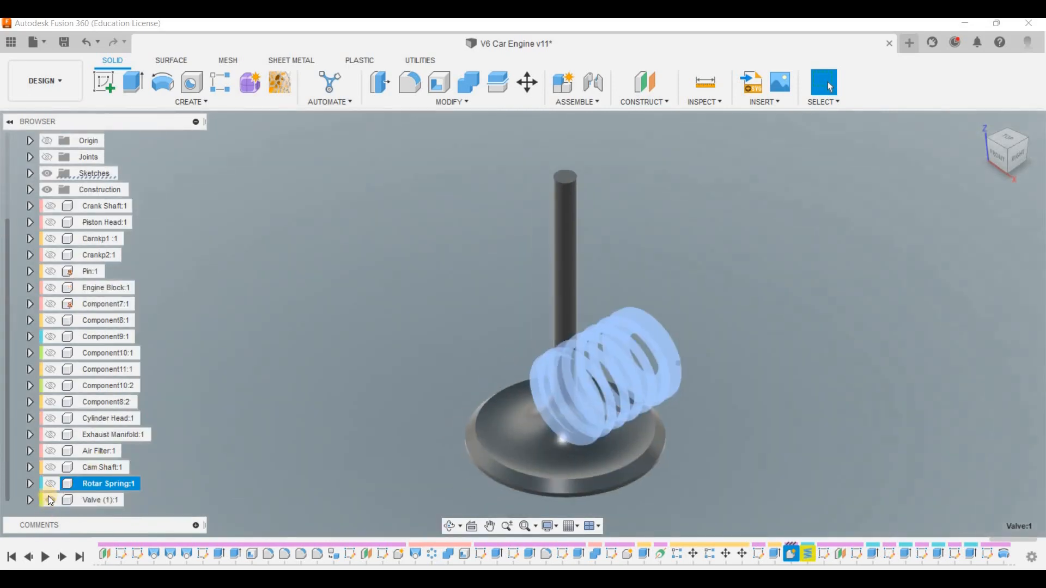
pyautogui.click(48, 496)
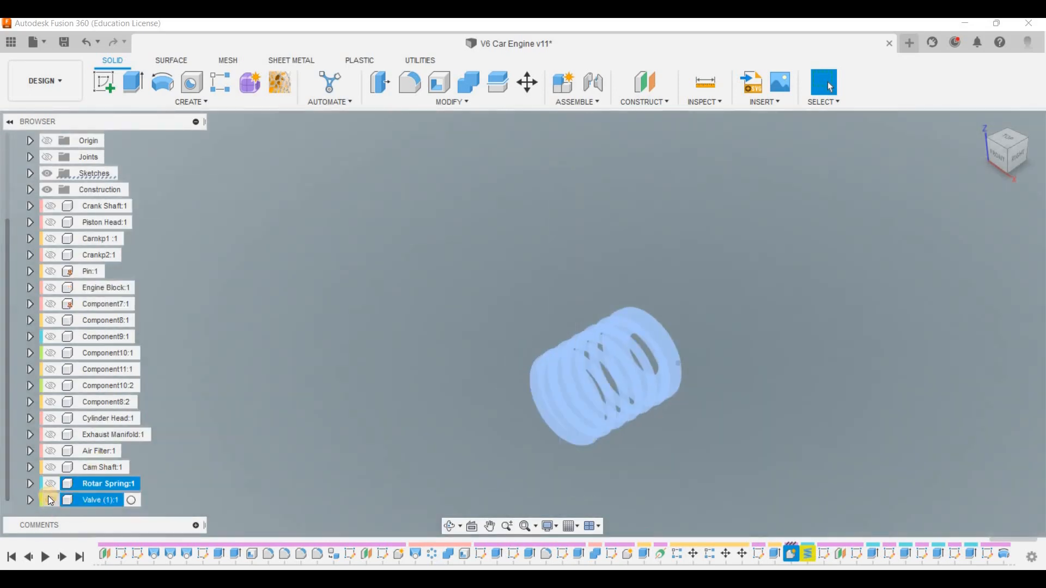
pyautogui.click(339, 430)
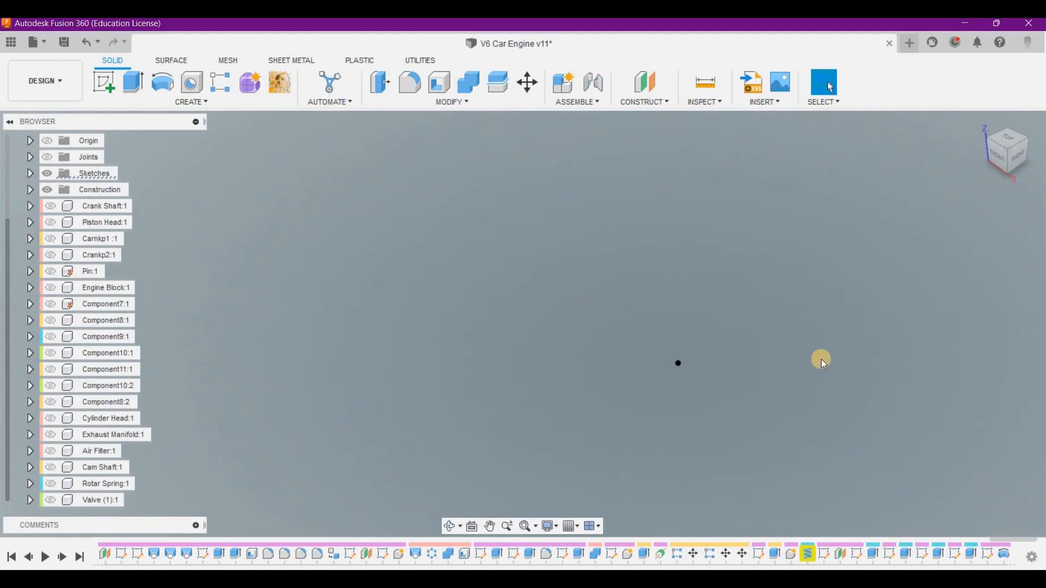
# Hide Sketch92, which holds the stray sketch point, and collapse the list of sketches.
pyautogui.click(31, 174)
pyautogui.scroll(-5, 93, 366)
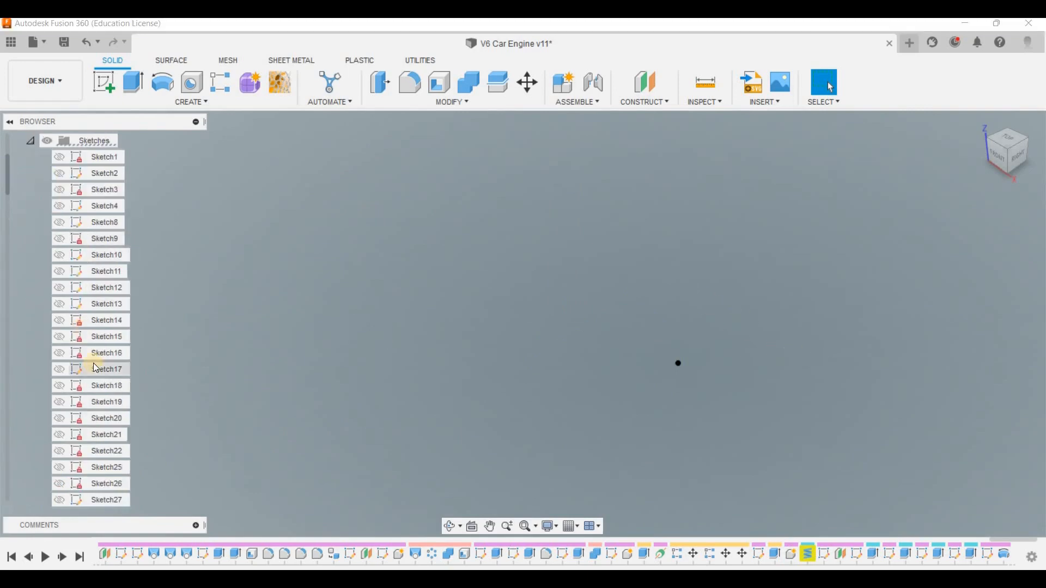
pyautogui.scroll(-15, 133, 412)
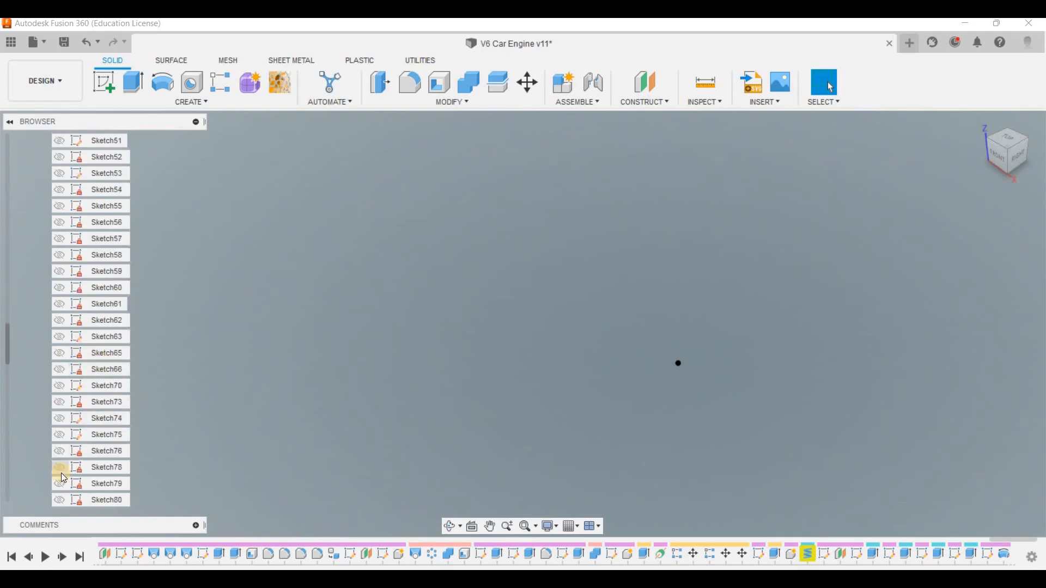
pyautogui.scroll(-2, 61, 473)
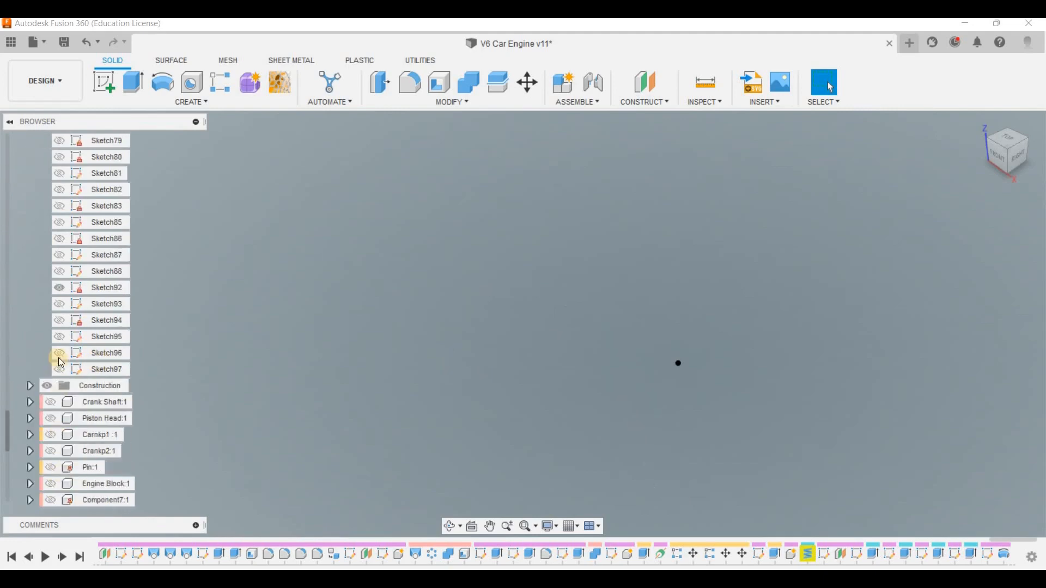
pyautogui.click(61, 285)
pyautogui.scroll(15, 96, 242)
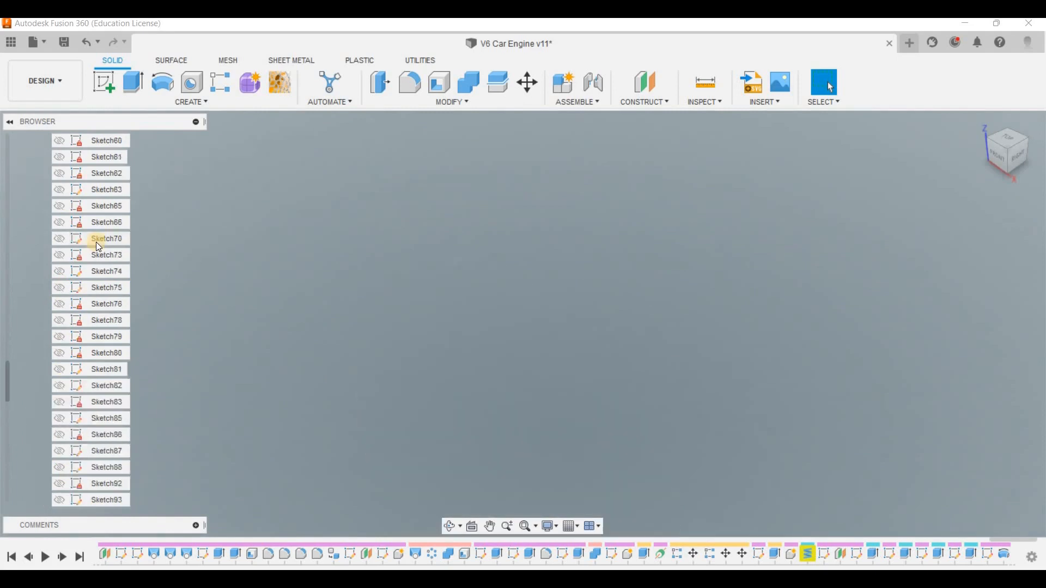
pyautogui.scroll(8, 95, 242)
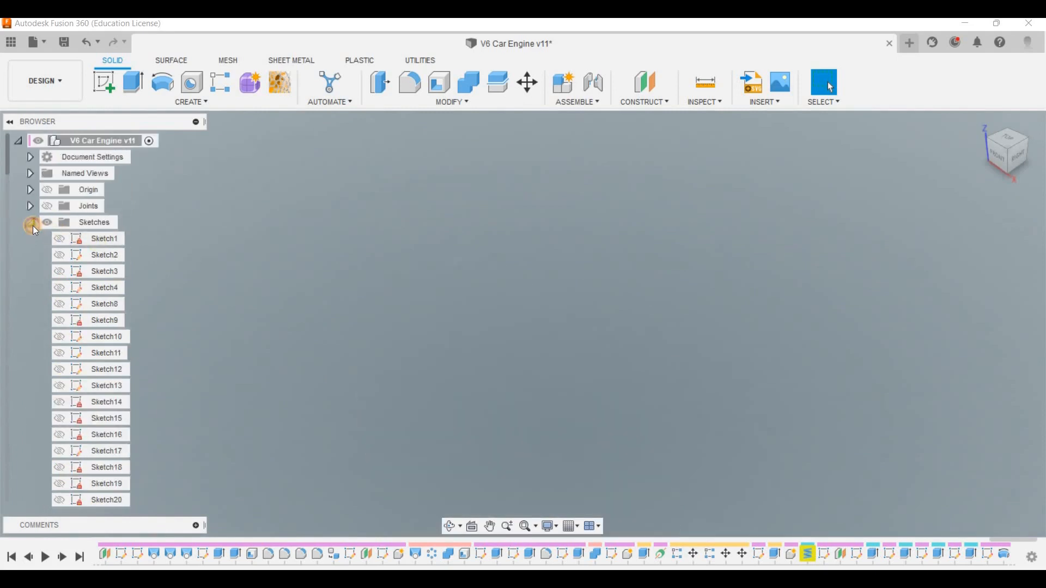
pyautogui.click(31, 224)
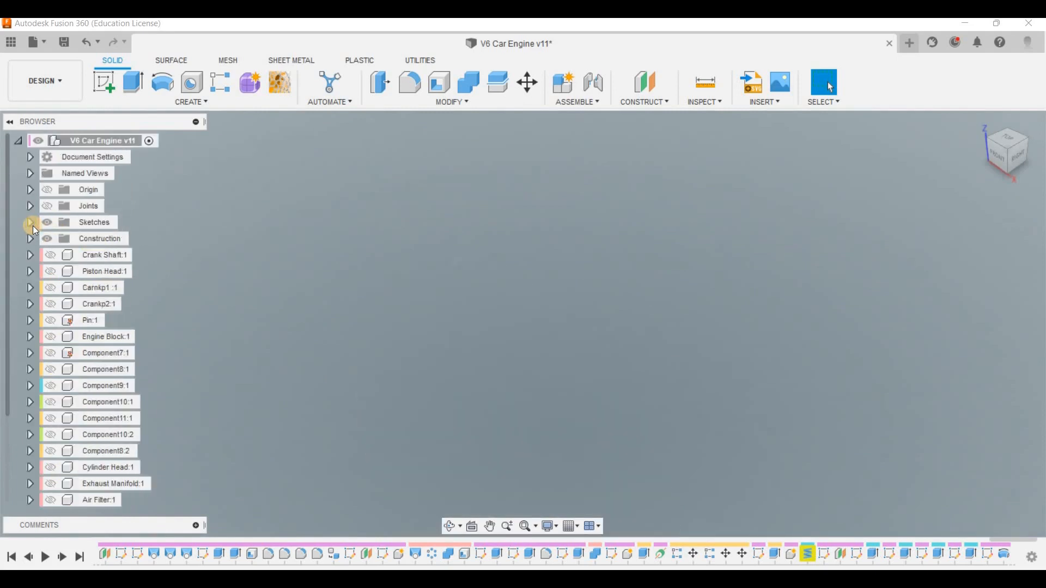